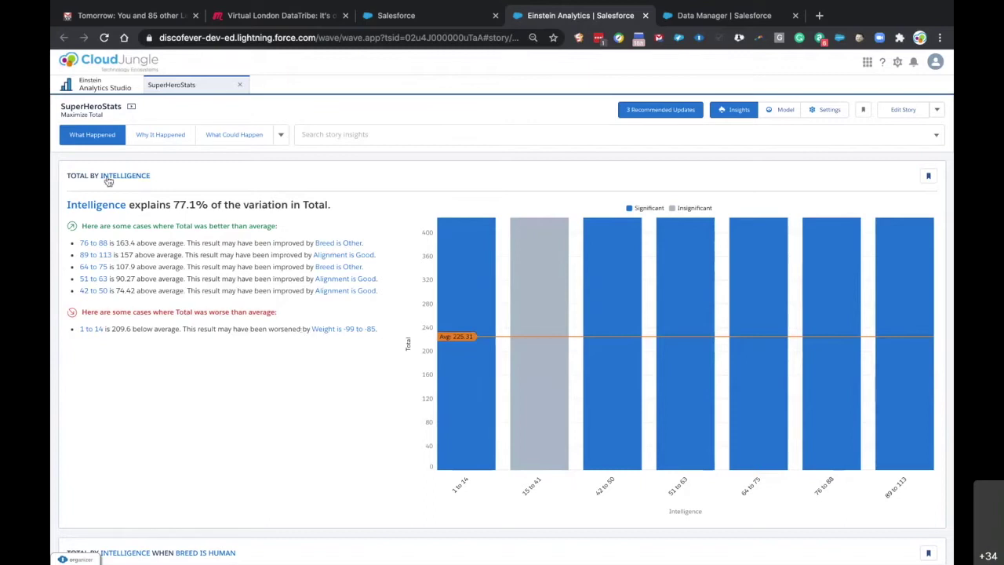
# Review the SuperHeroStats story's Why It Happened insights, the model validation overview, the residuals chart and the cross-validation metrics
pyautogui.click(157, 135)
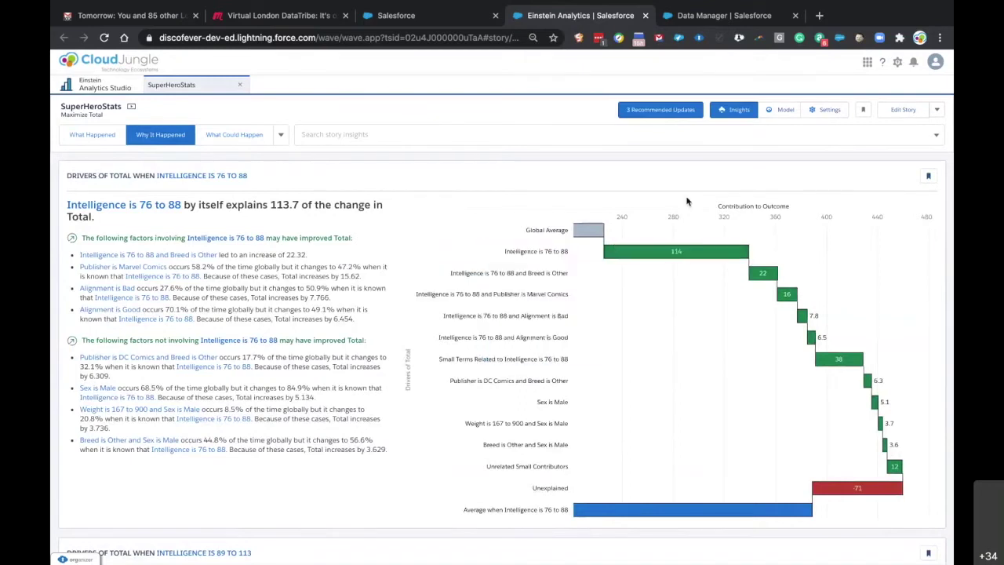
pyautogui.click(783, 112)
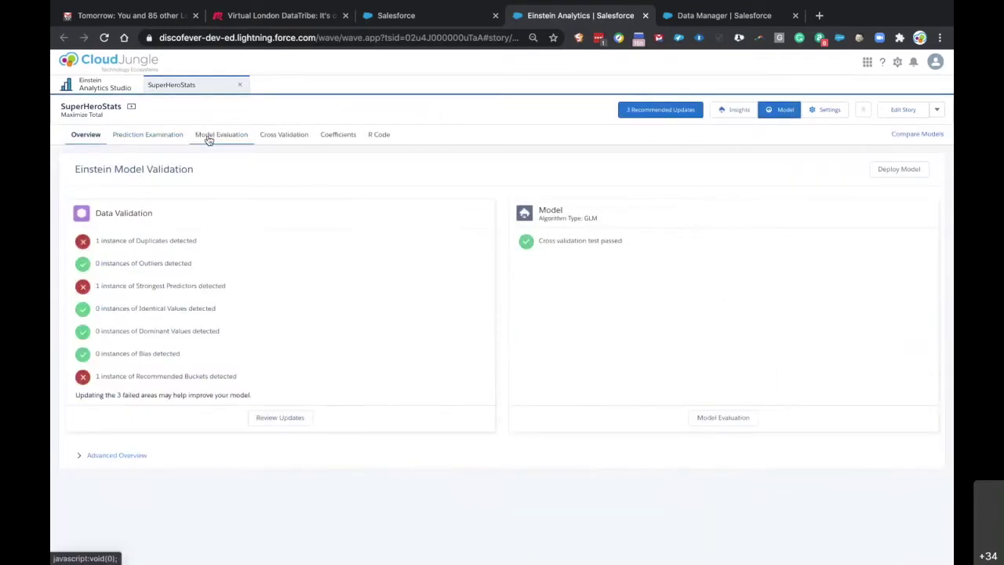
pyautogui.click(223, 135)
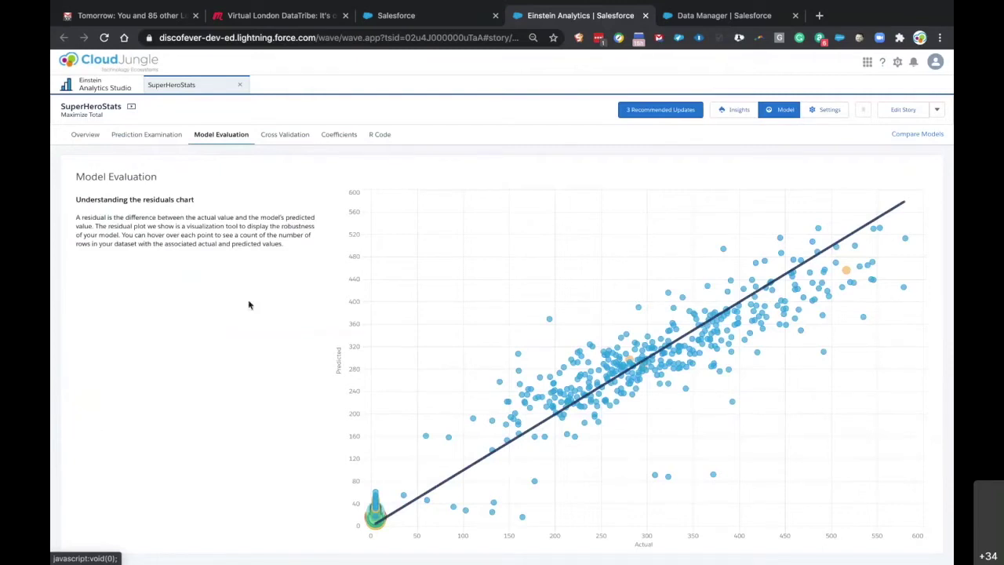
pyautogui.click(285, 134)
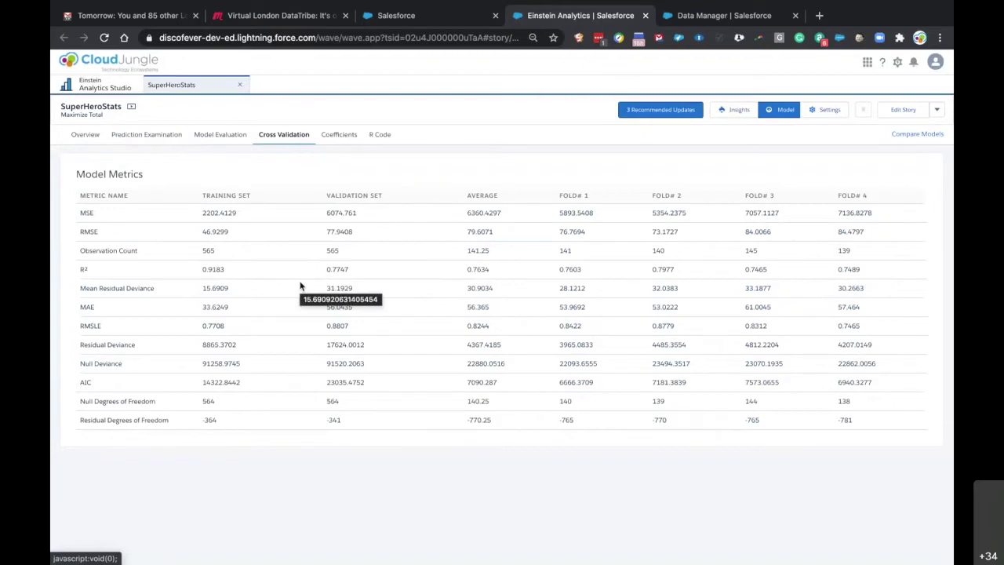
# Open the Einstein Tribal Warrior record for editing from the SuperHero Top10 dashboard, check its fields and save it
pyautogui.click(405, 17)
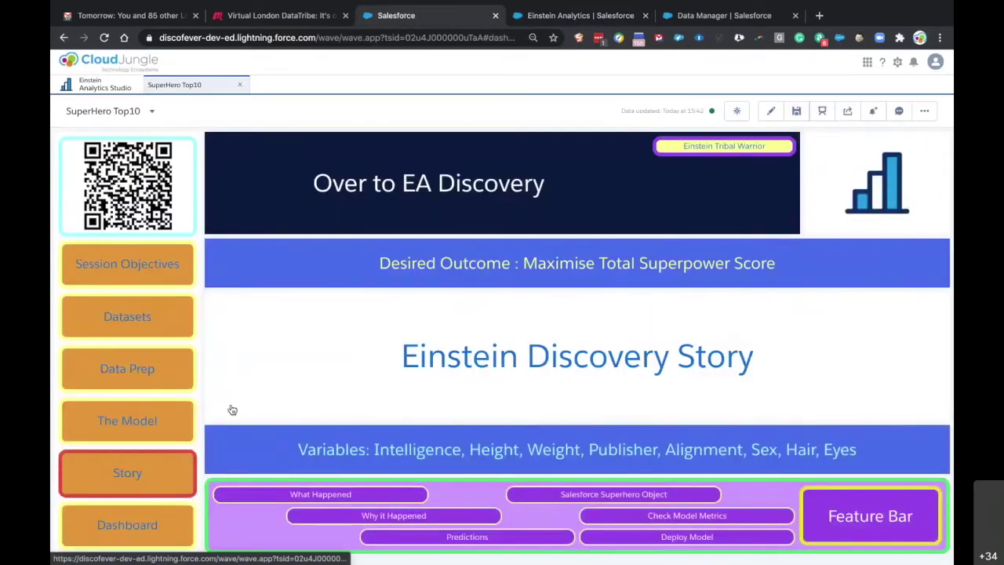
pyautogui.click(746, 148)
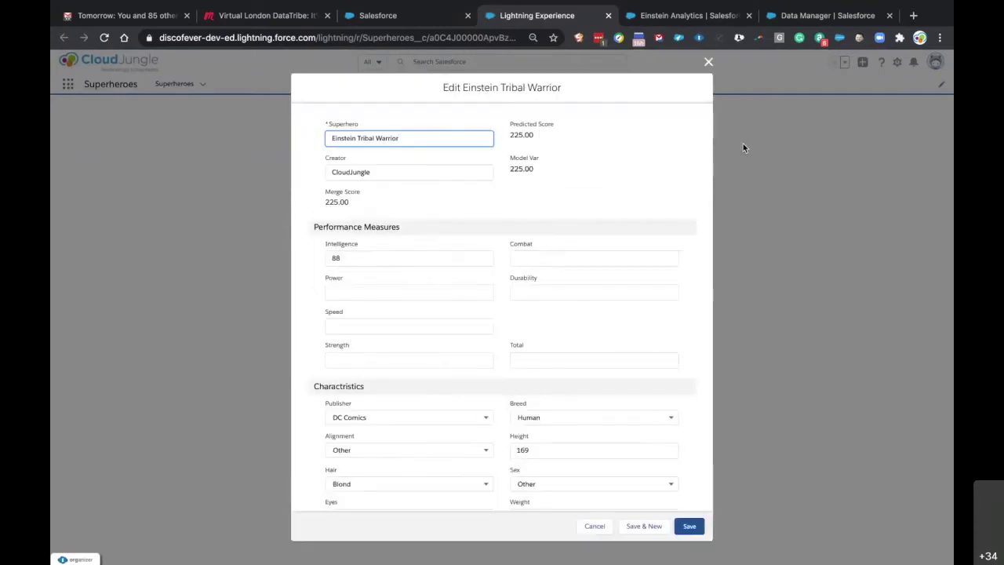
pyautogui.scroll(-2, 437, 325)
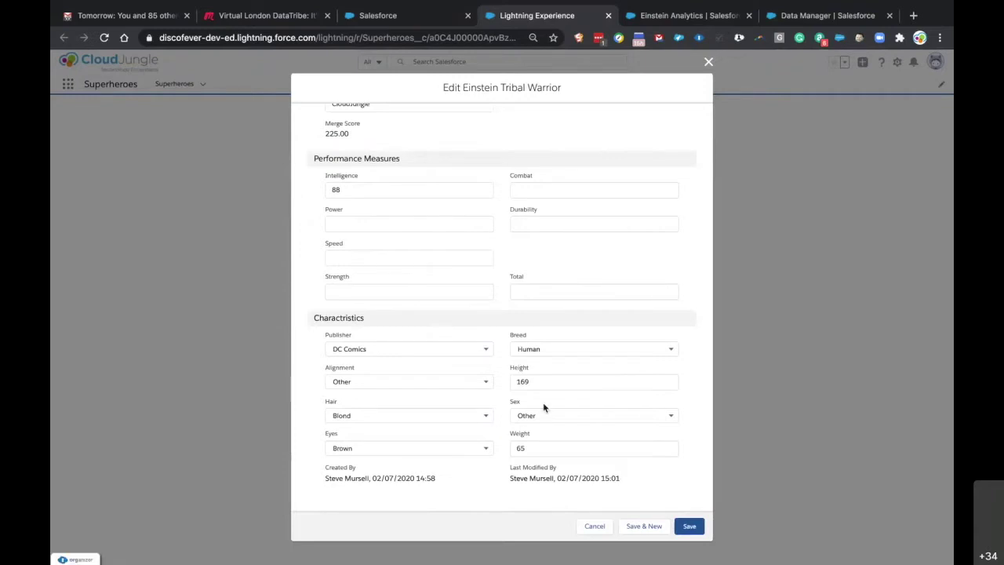
pyautogui.scroll(1, 476, 437)
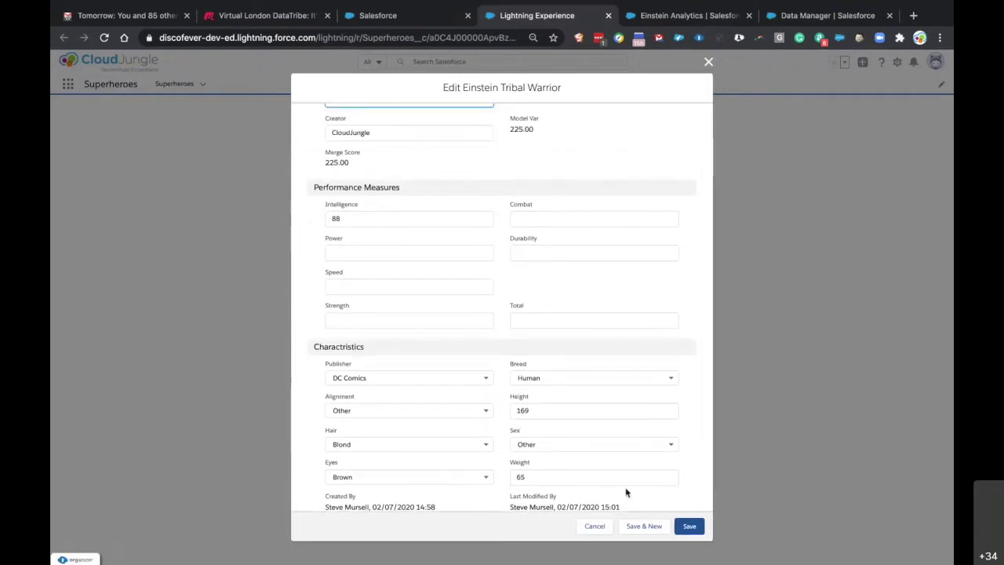
pyautogui.click(691, 528)
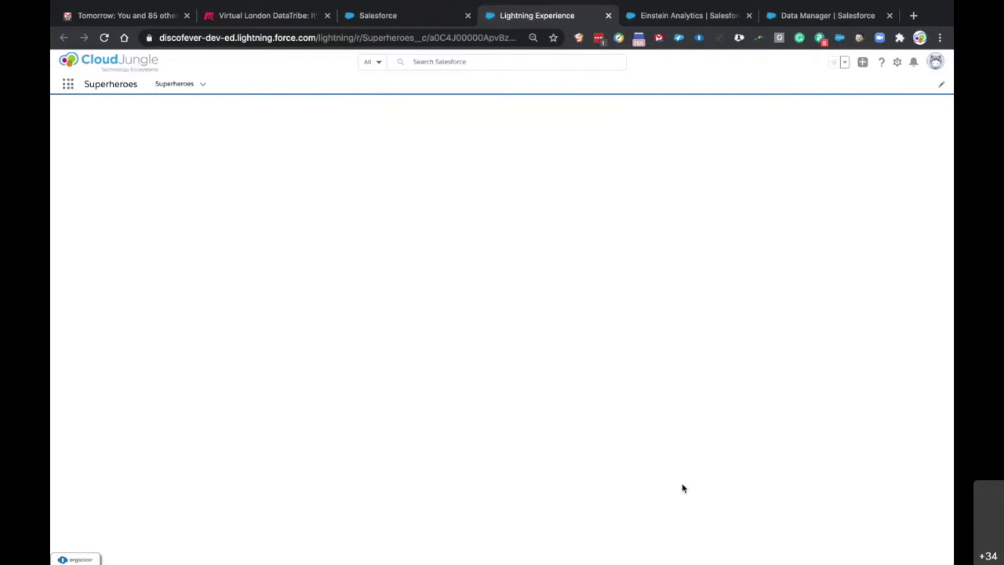
# Open the Einstein Tribal Warrior record from the Recently Viewed list of Superheroes
pyautogui.click(180, 88)
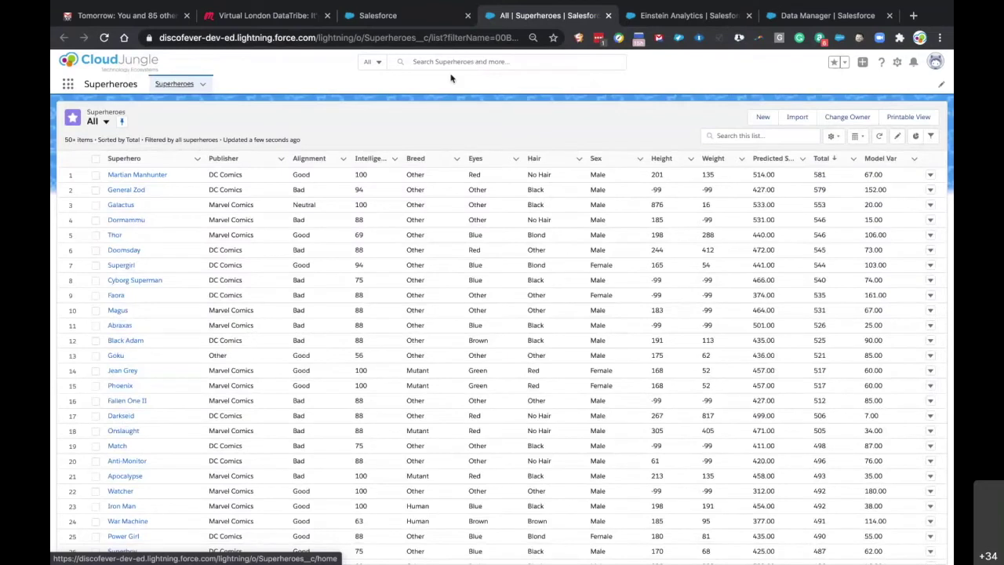
pyautogui.click(106, 122)
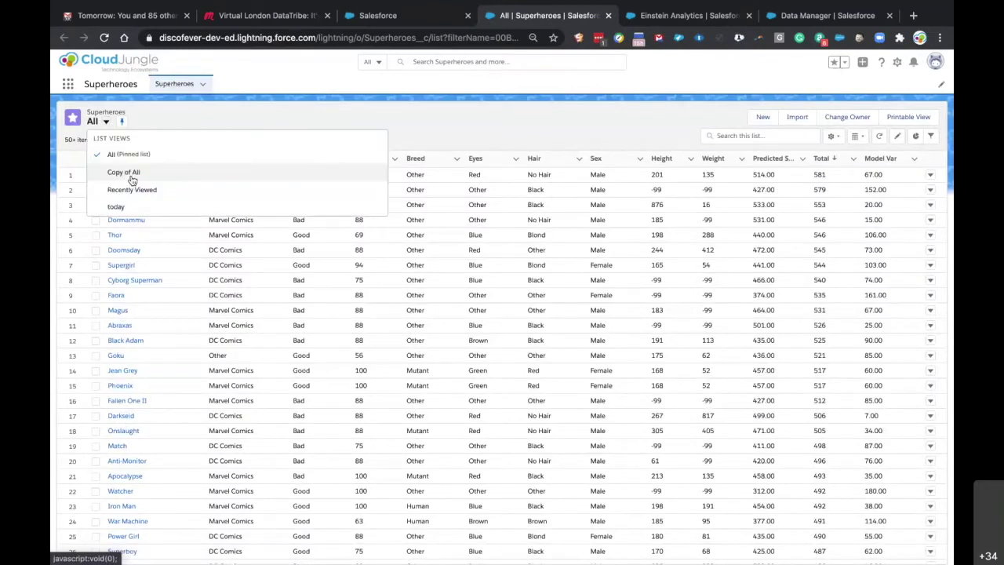
pyautogui.click(136, 191)
pyautogui.click(146, 174)
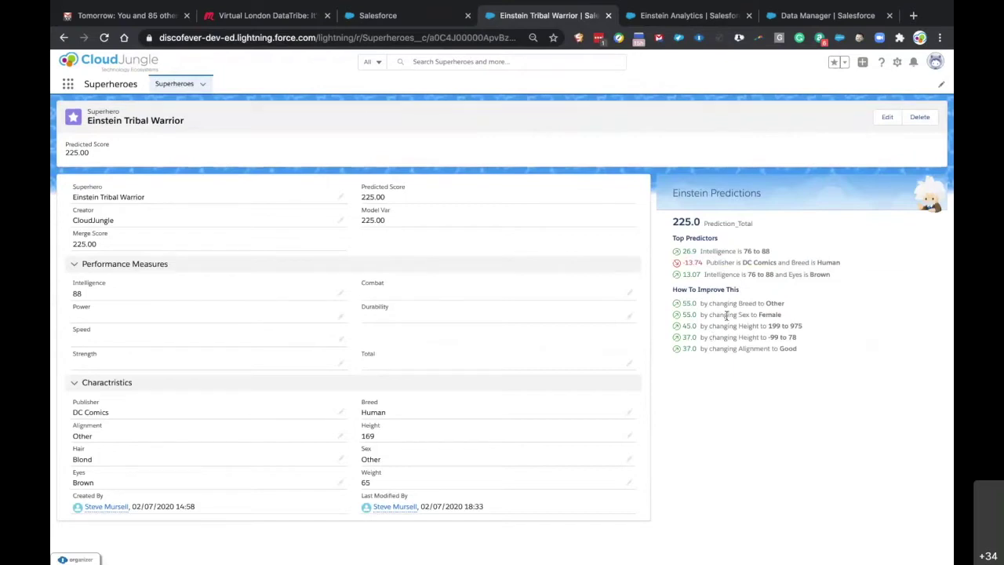
# Edit the Einstein Tribal Warrior record, setting Breed to Other and Sex to Female
pyautogui.click(887, 117)
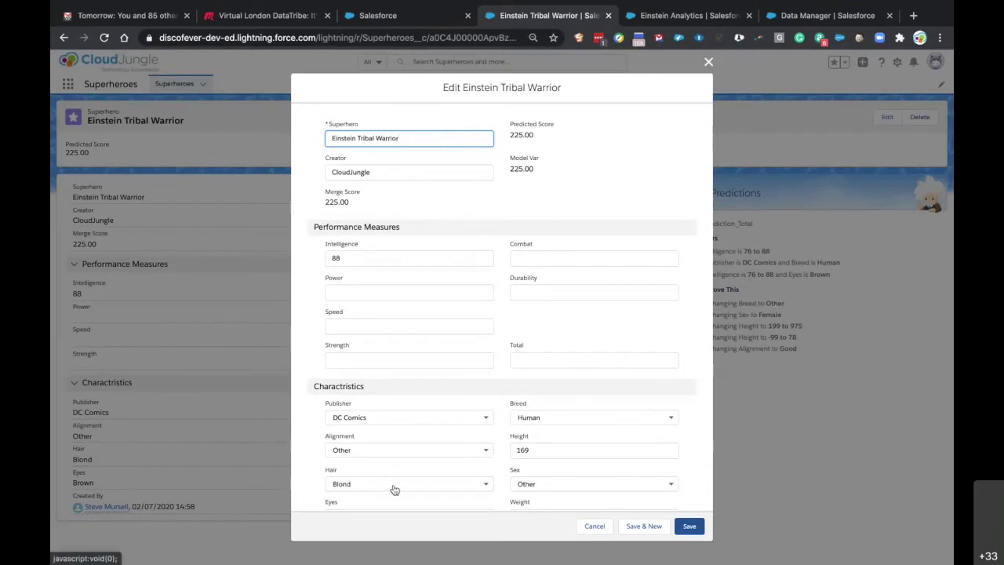
pyautogui.scroll(-1, 403, 489)
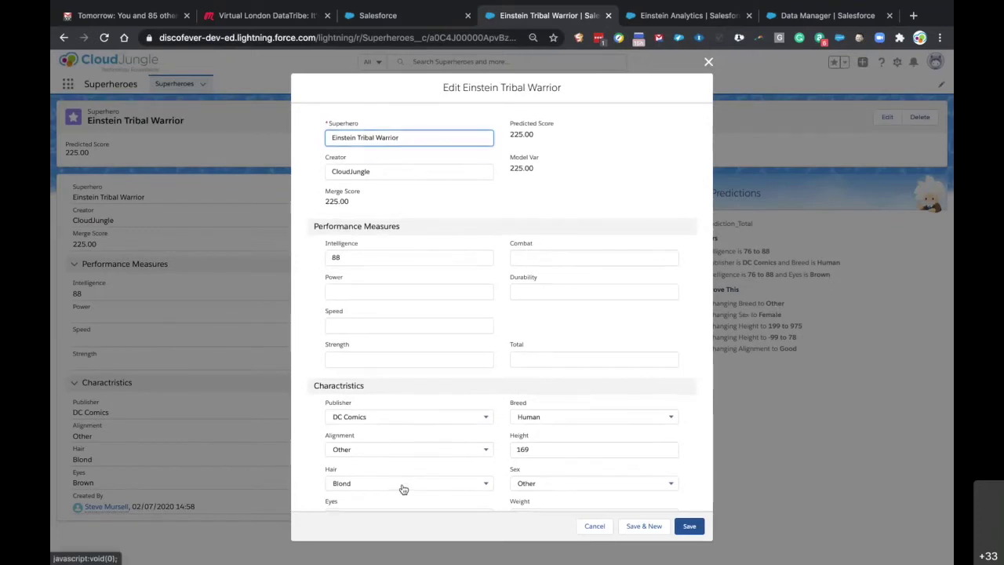
pyautogui.scroll(-3, 403, 490)
pyautogui.scroll(-1, 536, 353)
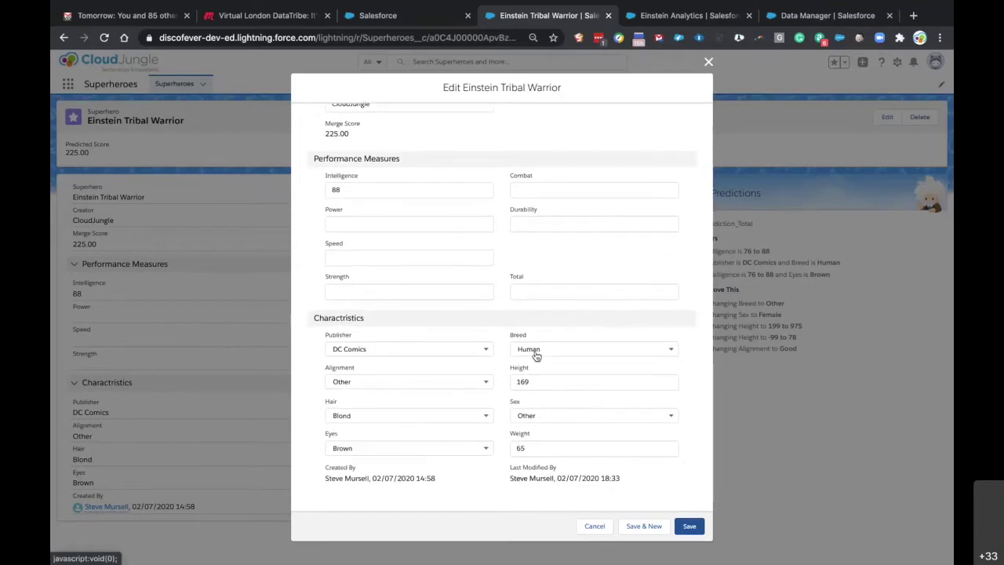
pyautogui.click(536, 355)
pyautogui.click(551, 423)
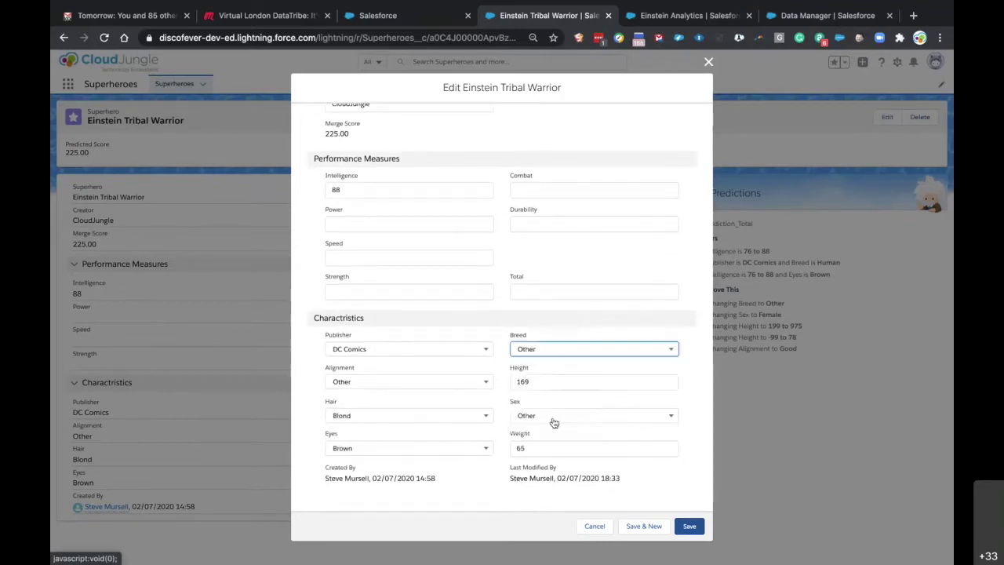
pyautogui.click(542, 418)
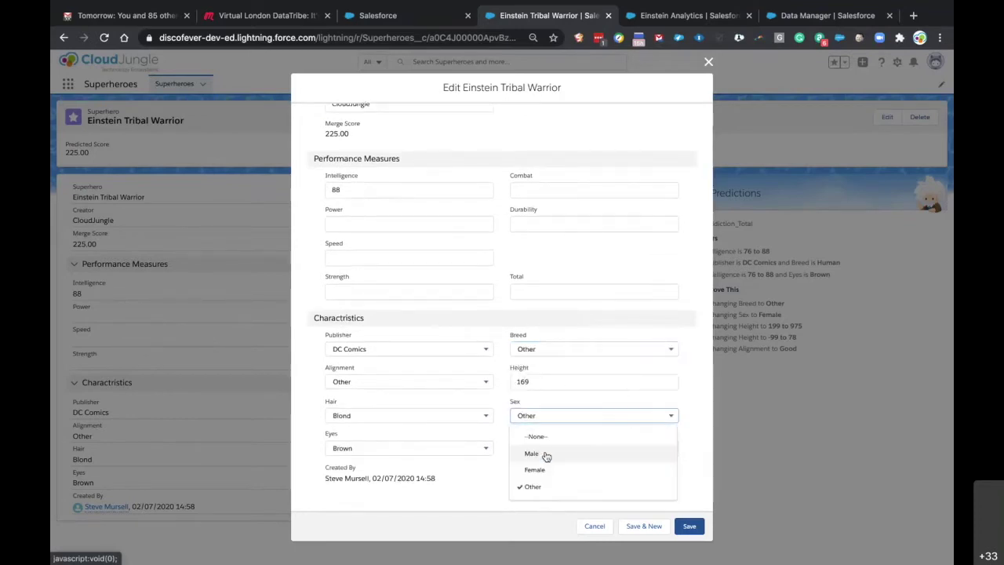
pyautogui.click(537, 470)
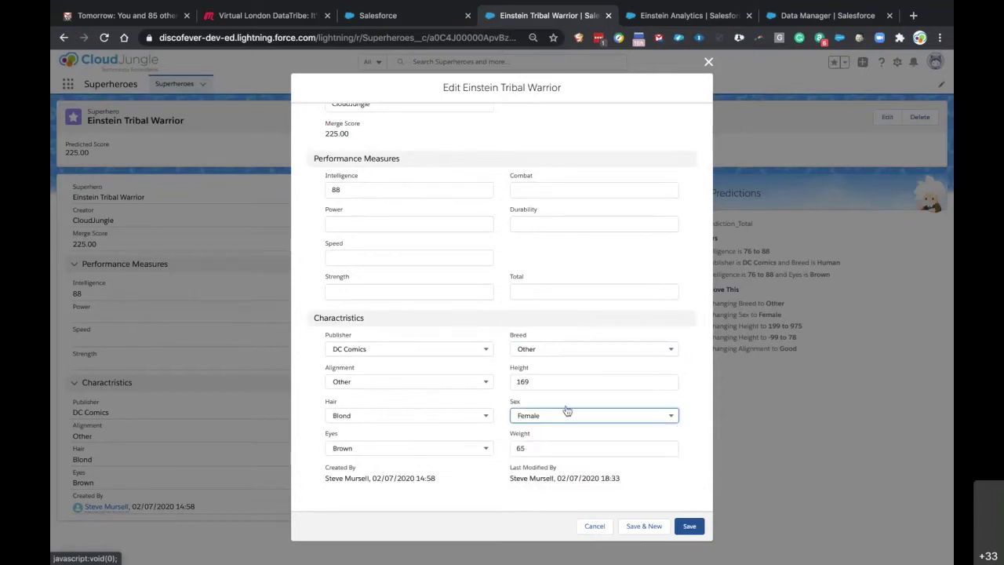
# Set the superhero's Height to 250 and save the record
pyautogui.click(549, 384)
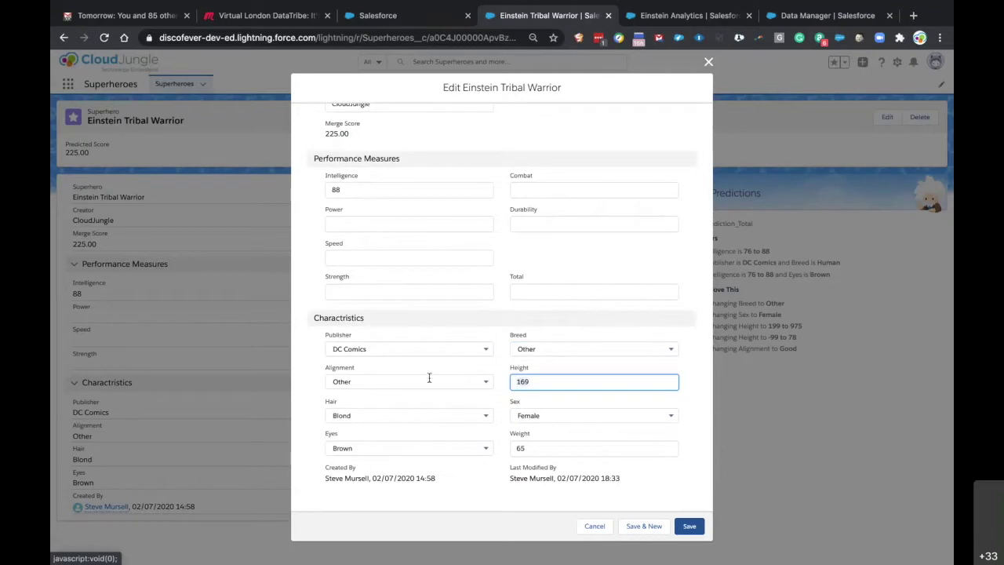
pyautogui.press('BackSpace')
pyautogui.press('BackSpace')
pyautogui.press('BackSpace')
pyautogui.write('250')
pyautogui.click(688, 531)
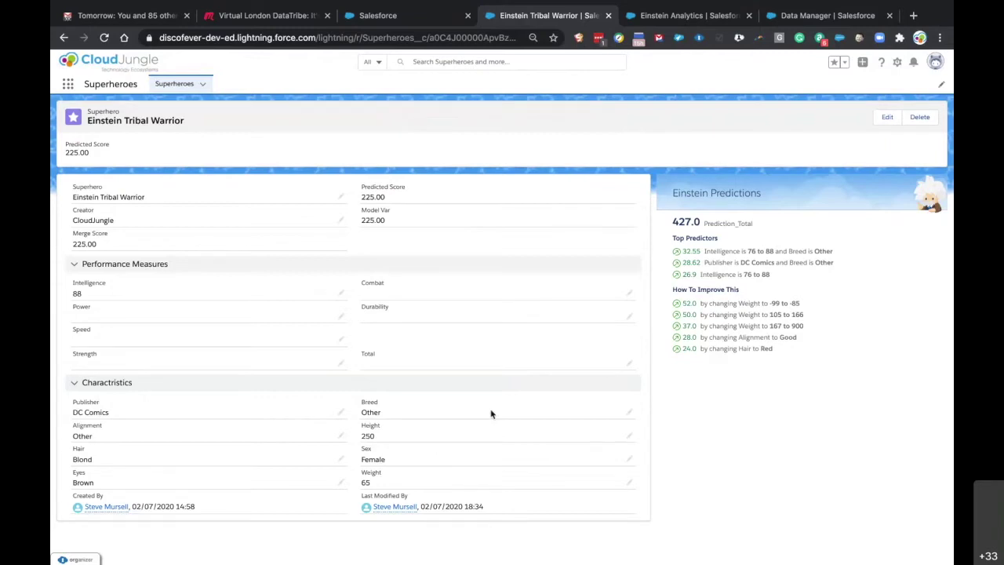
# Return to the SuperHero Top10 dashboard, show its Dashboard page and reload it
pyautogui.click(387, 18)
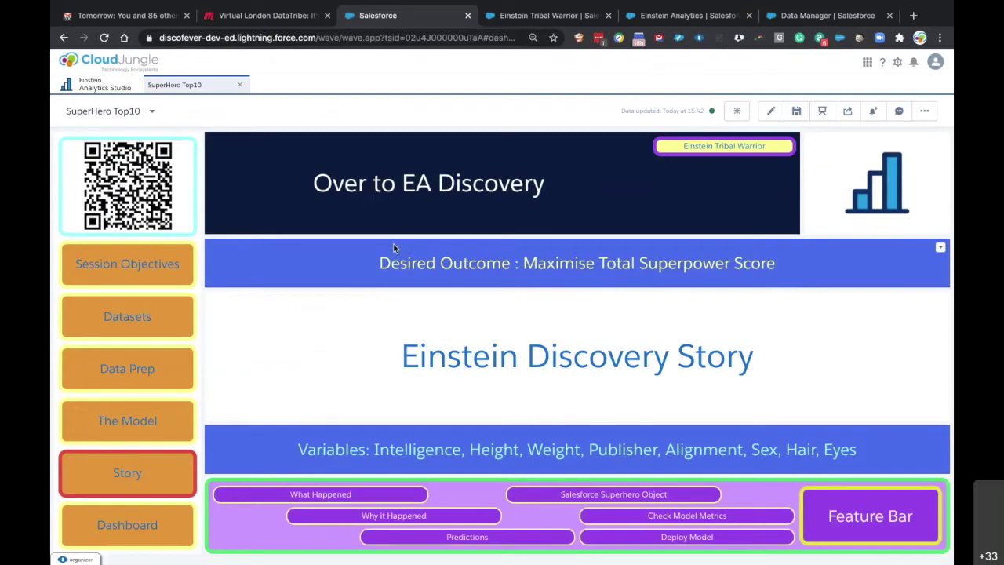
pyautogui.click(115, 526)
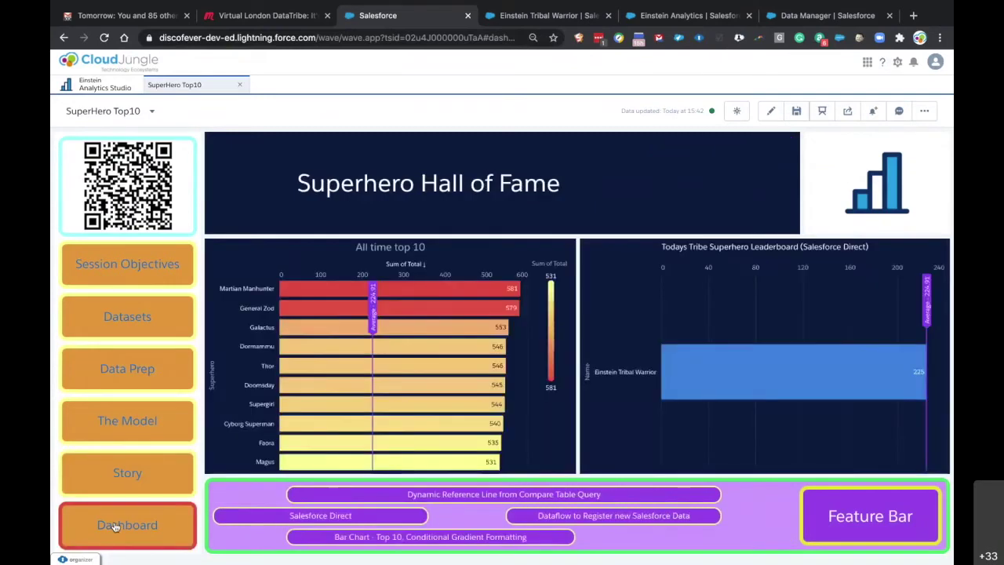
pyautogui.click(105, 38)
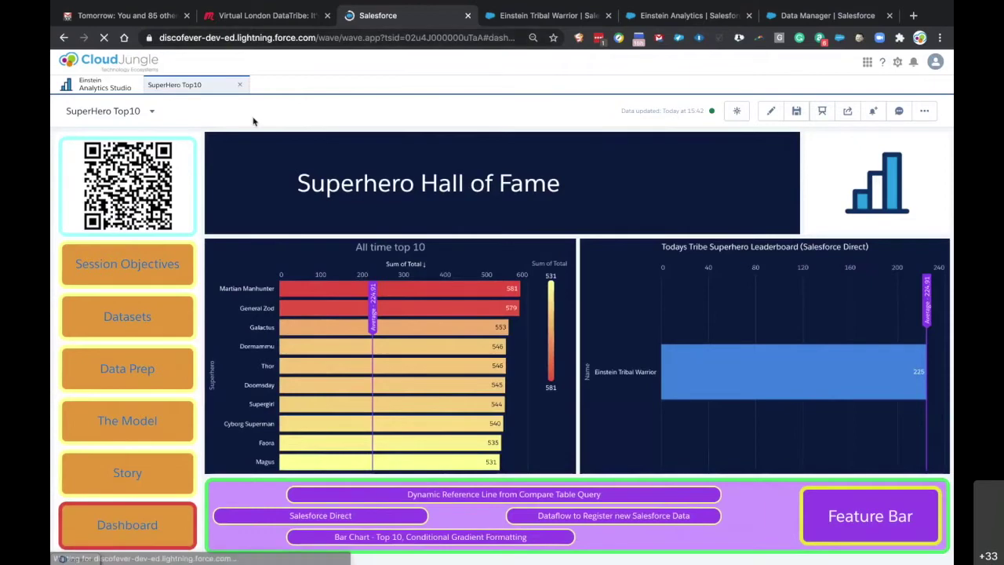
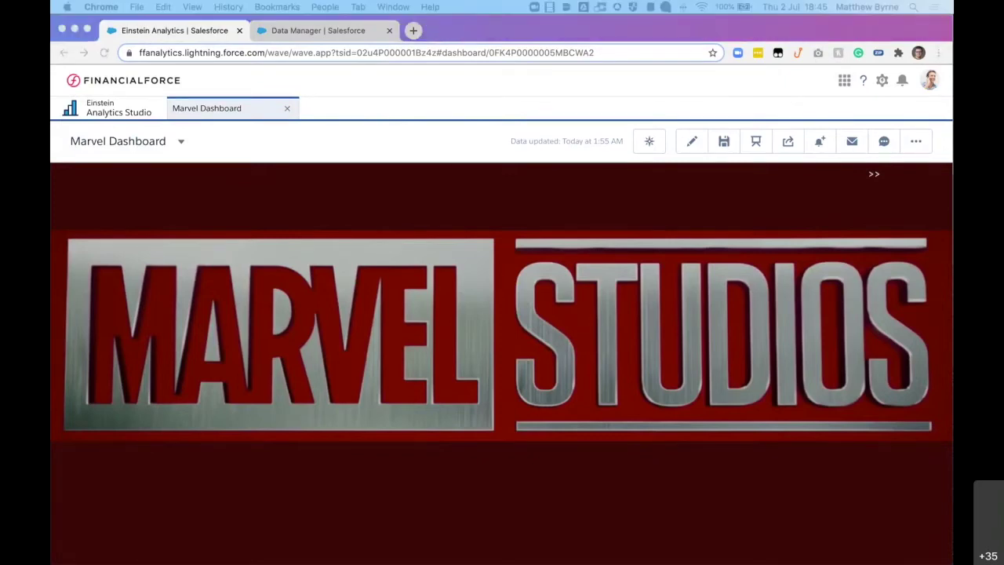
# Open the Learn video attached to the Marvel Studios image on the Marvel Dashboard and play it
pyautogui.click(537, 213)
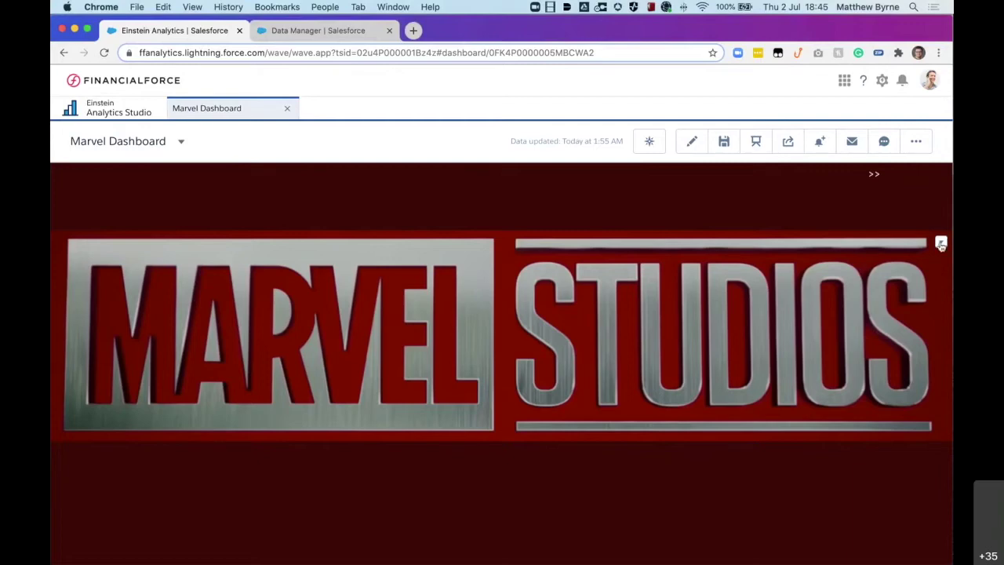
pyautogui.click(941, 244)
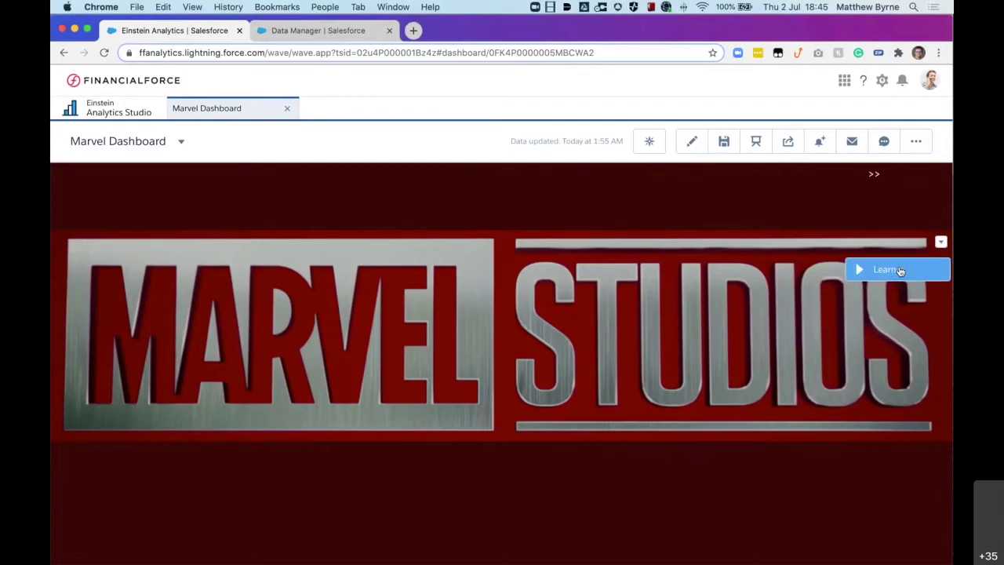
pyautogui.click(898, 270)
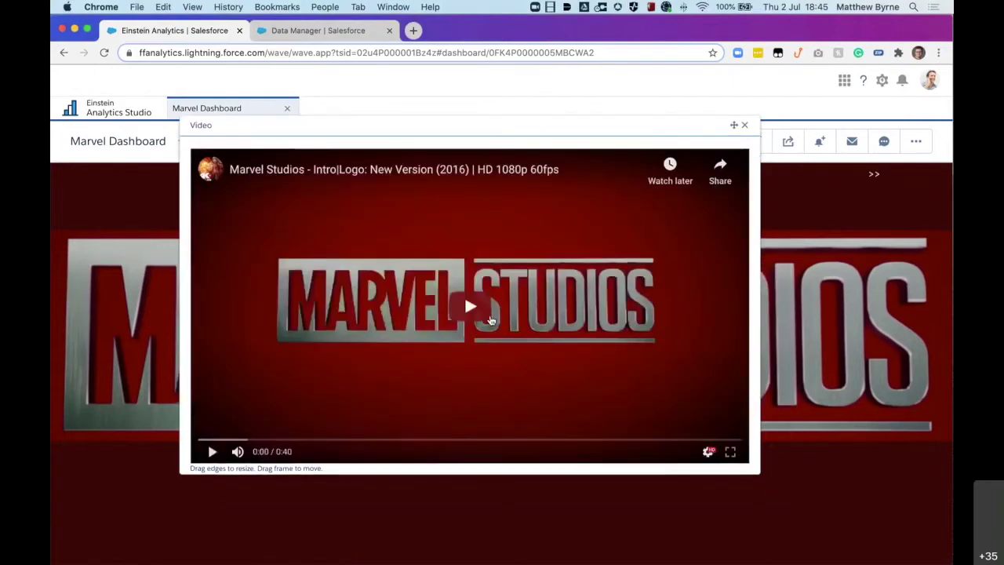
pyautogui.click(490, 320)
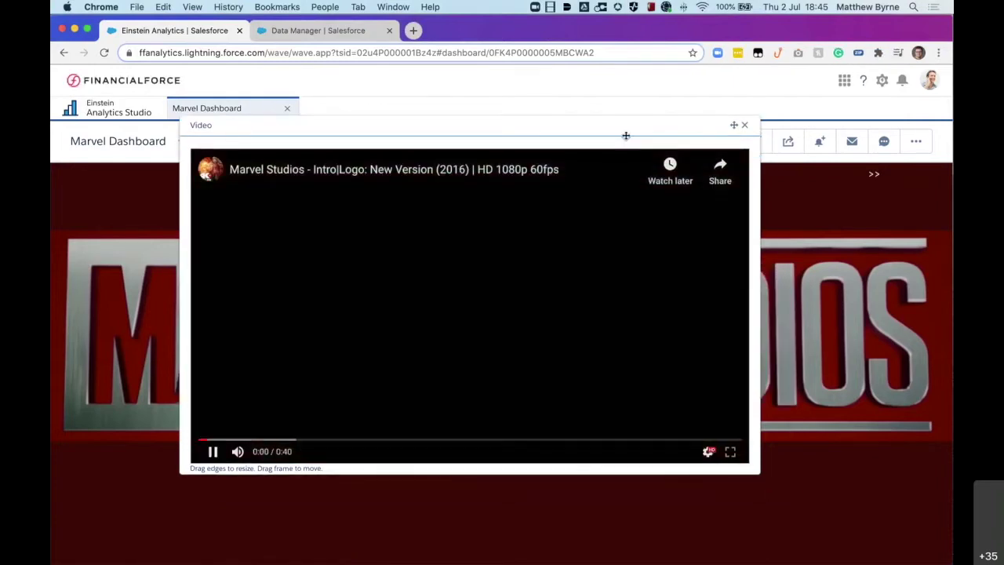
# Reposition the video window and resize it to a small overlay near the dashboard's upper-left corner
pyautogui.moveTo(626, 135); pyautogui.dragTo(555, 107)
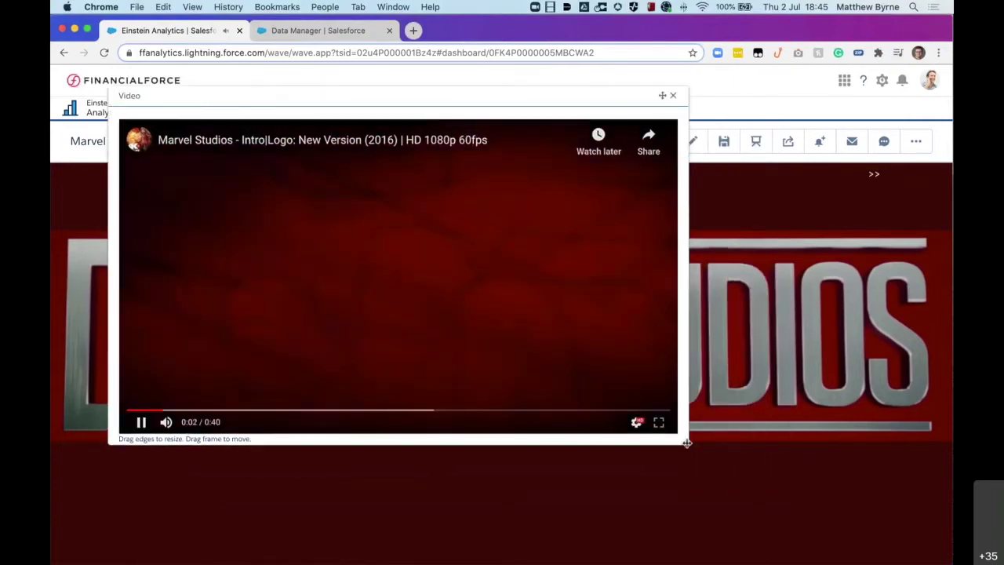
pyautogui.moveTo(687, 444); pyautogui.dragTo(775, 499)
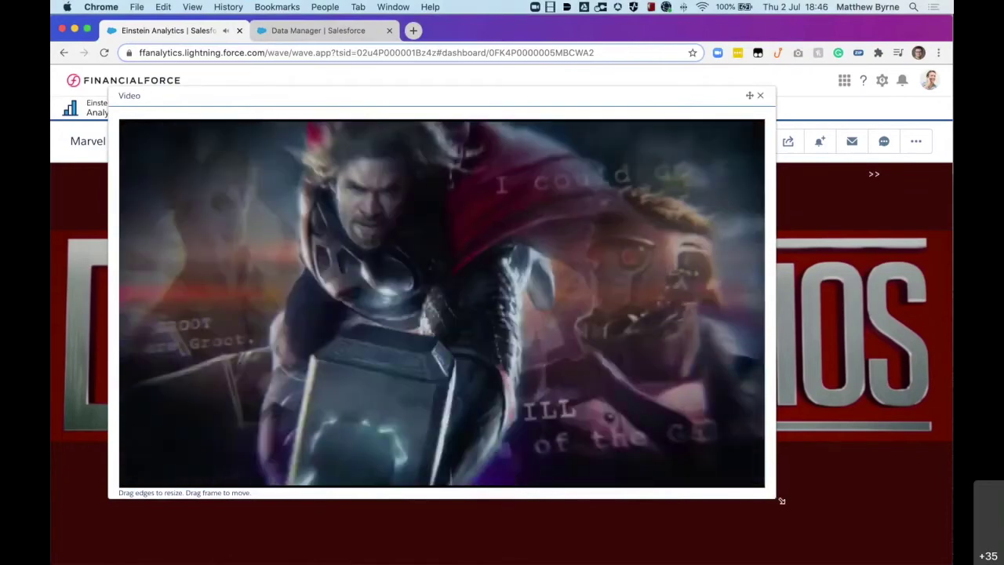
pyautogui.moveTo(781, 500); pyautogui.dragTo(509, 317)
pyautogui.moveTo(249, 94); pyautogui.dragTo(240, 138)
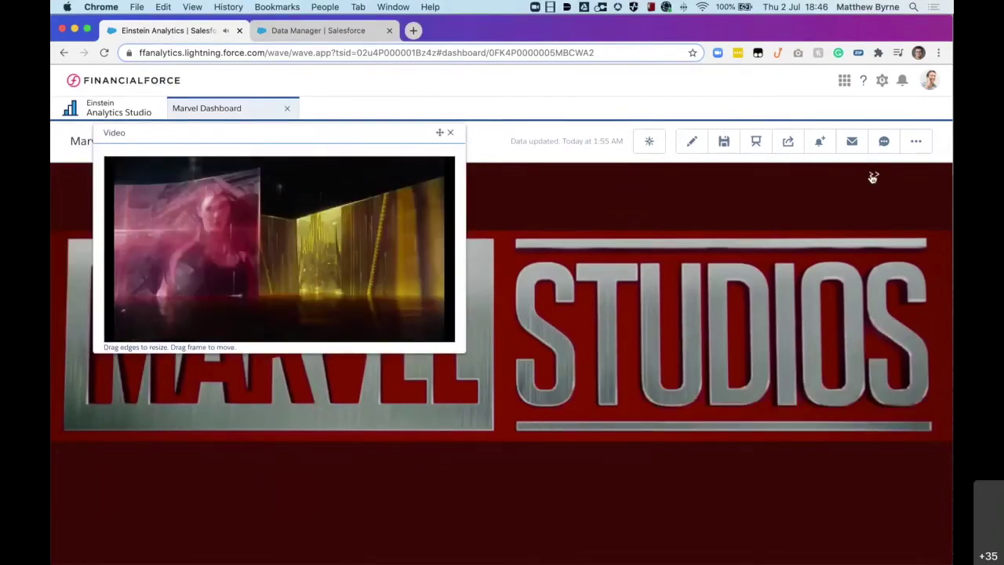
# Advance the Marvel Dashboard to its page with The Challenge and The Datasets, and close the video window
pyautogui.click(585, 216)
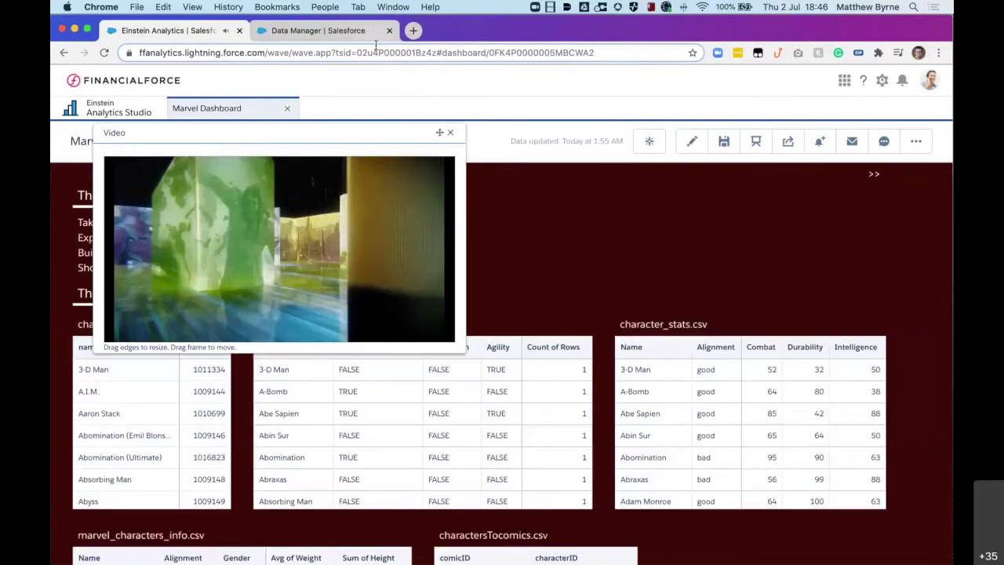
pyautogui.moveTo(218, 134); pyautogui.dragTo(238, 213)
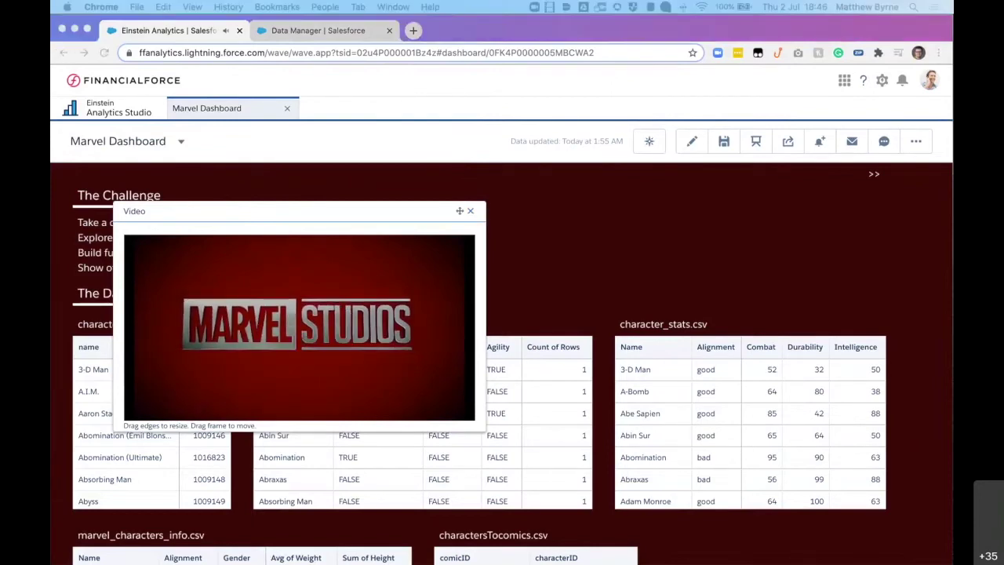
pyautogui.click(470, 211)
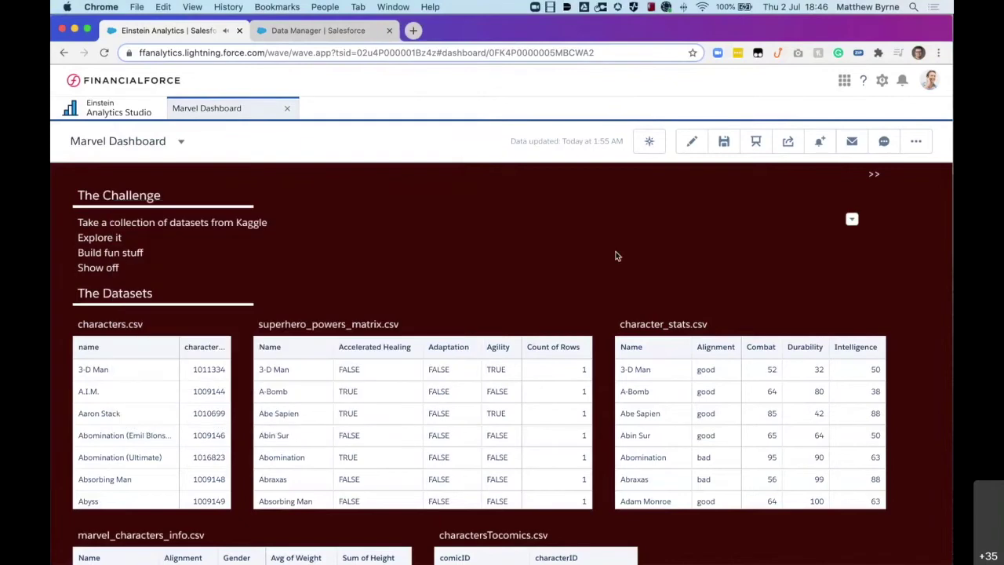
pyautogui.scroll(-2, 608, 318)
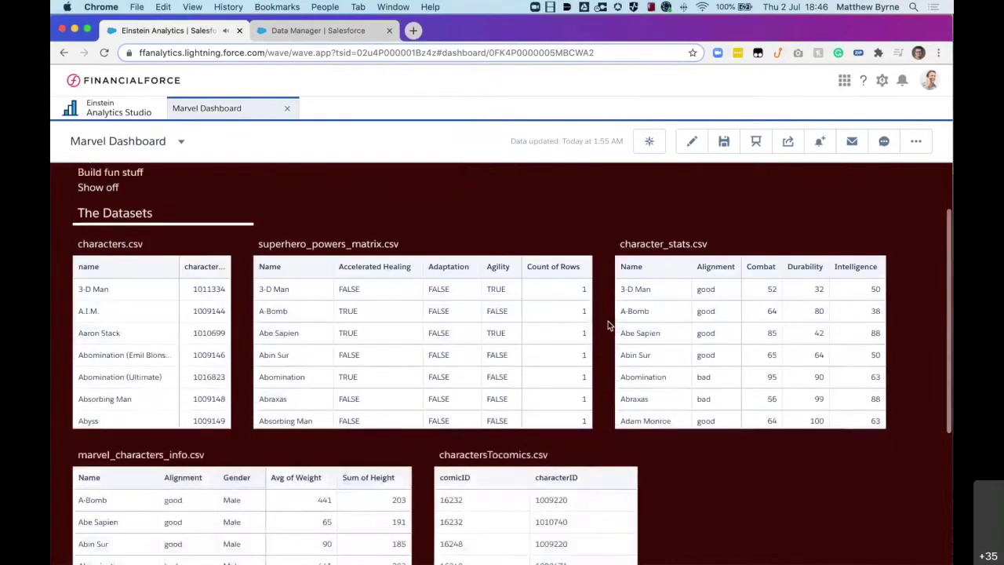
# Review the Marvel Dashboard's dataset tables, from characters.csv and superhero_powers_matrix.csv through charactersTocomics.csv and comics.csv
pyautogui.scroll(-4, 608, 322)
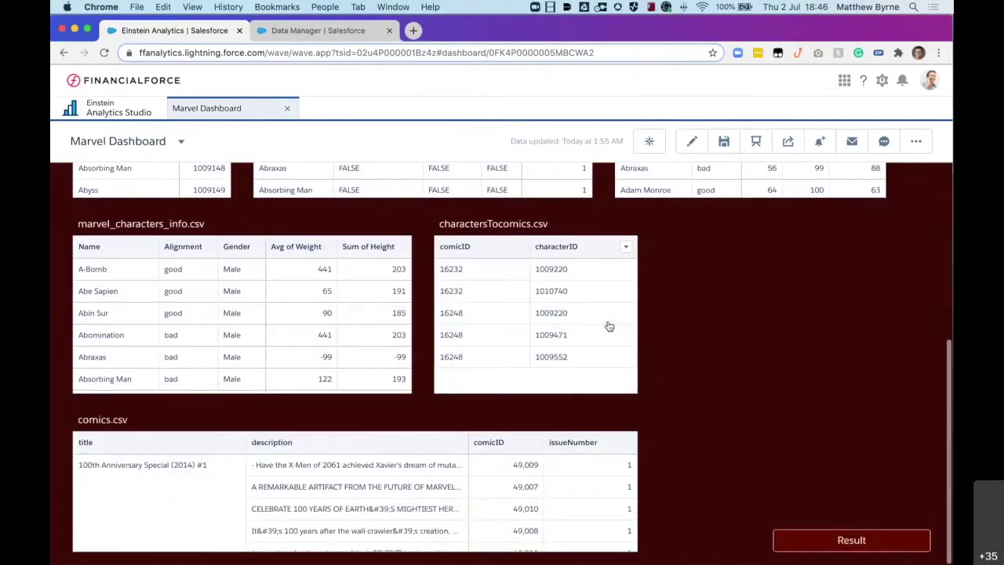
pyautogui.scroll(1, 642, 337)
pyautogui.scroll(2, 642, 338)
pyautogui.scroll(2, 642, 336)
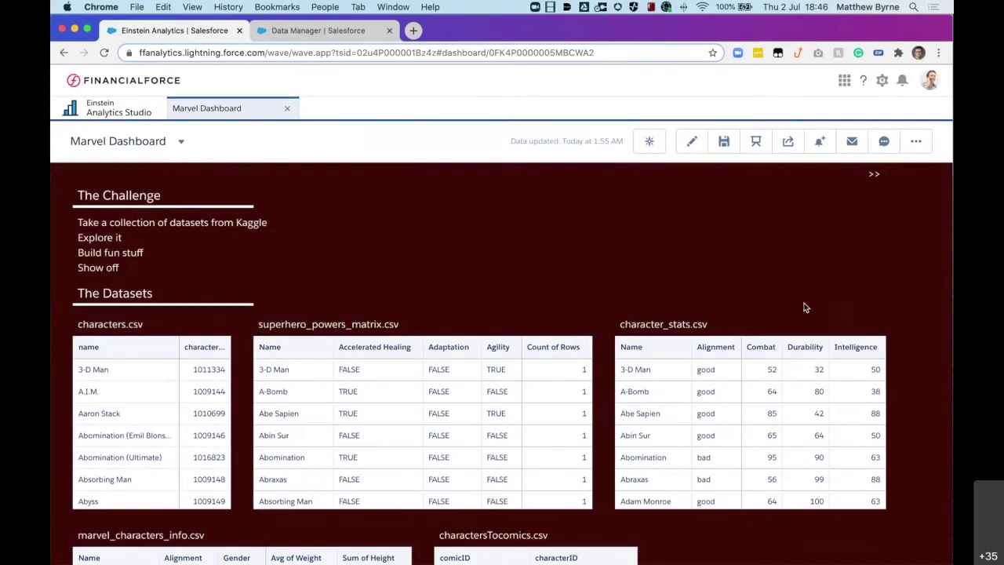
pyautogui.scroll(-3, 602, 339)
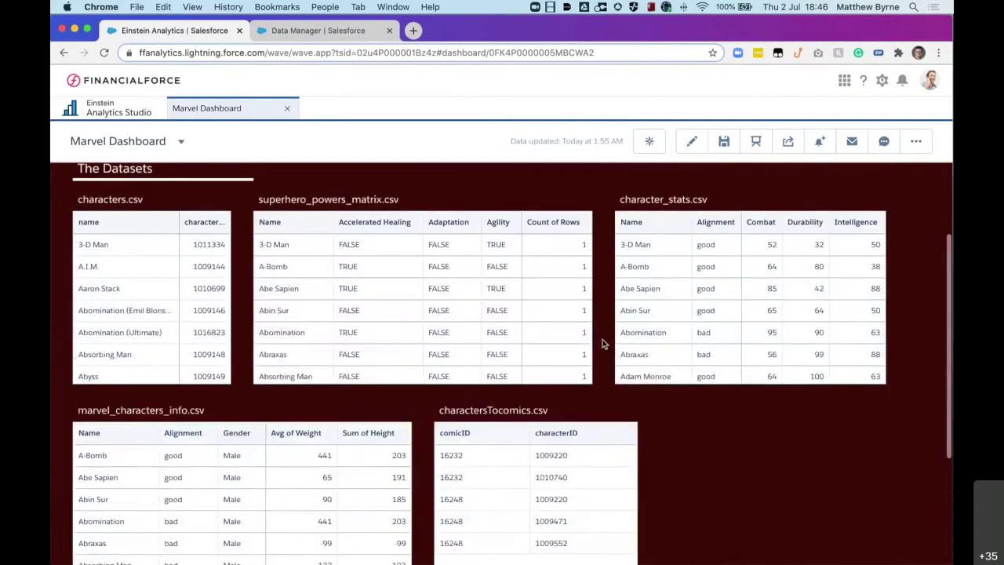
pyautogui.scroll(-2, 602, 339)
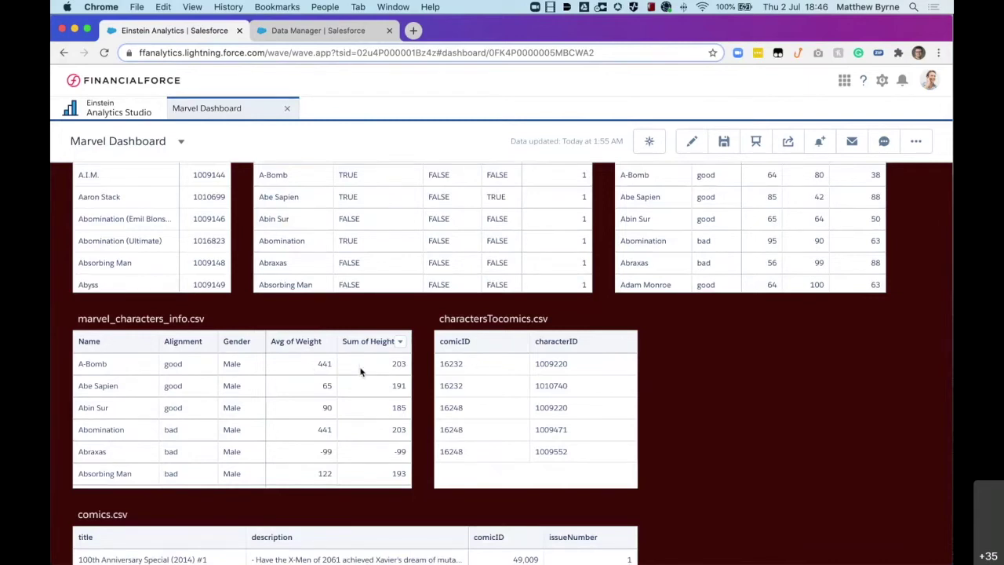
pyautogui.scroll(-3, 648, 383)
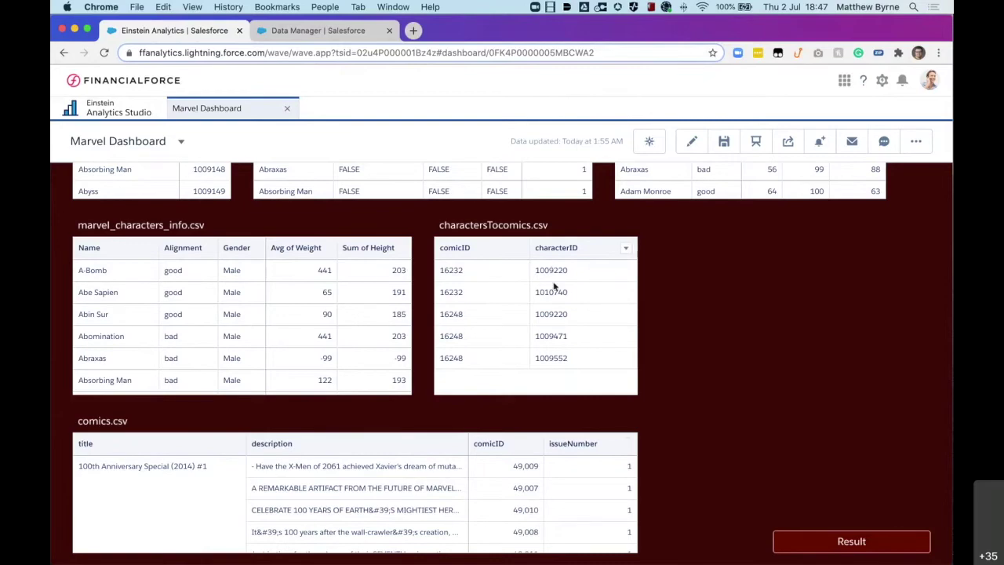
pyautogui.scroll(5, 730, 387)
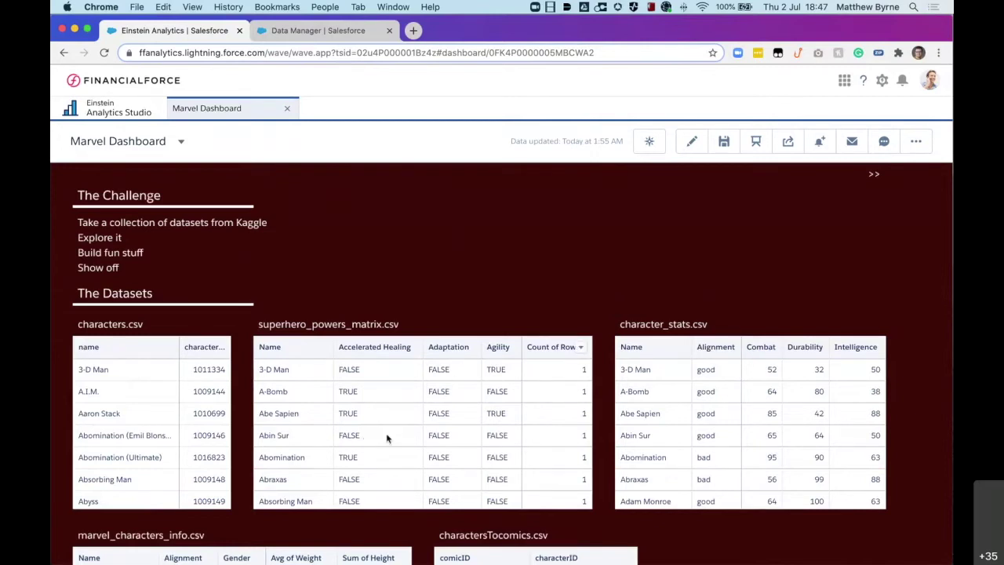
# Explore the superhero_powers_matrix.csv table in a new lens and remove its Agility grouping
pyautogui.click(580, 346)
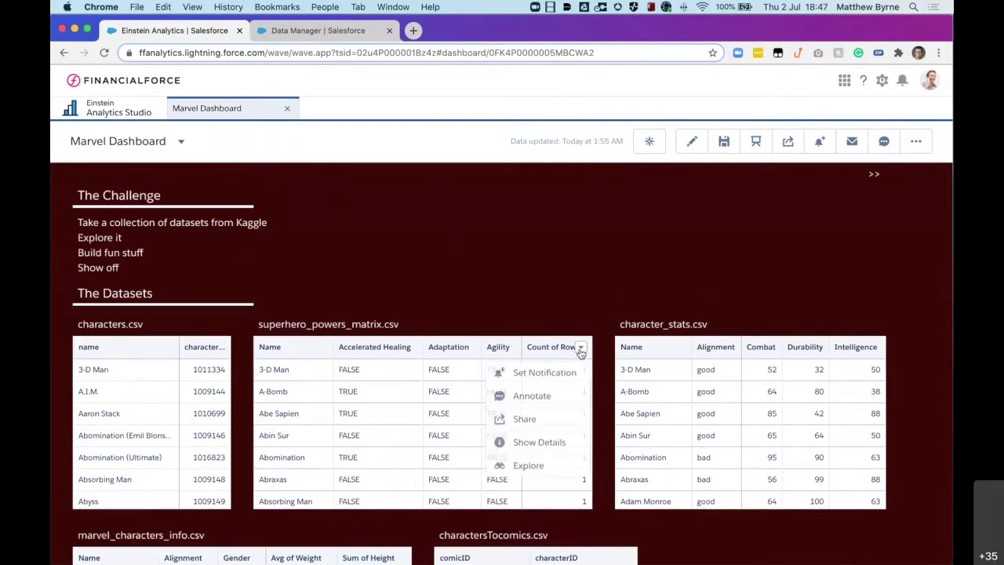
pyautogui.click(523, 468)
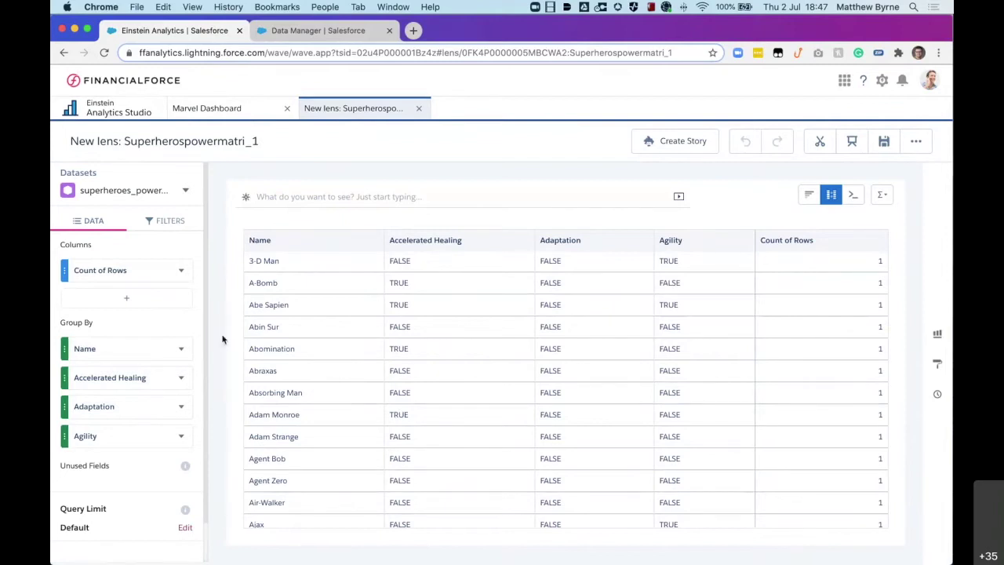
pyautogui.click(181, 435)
pyautogui.click(205, 402)
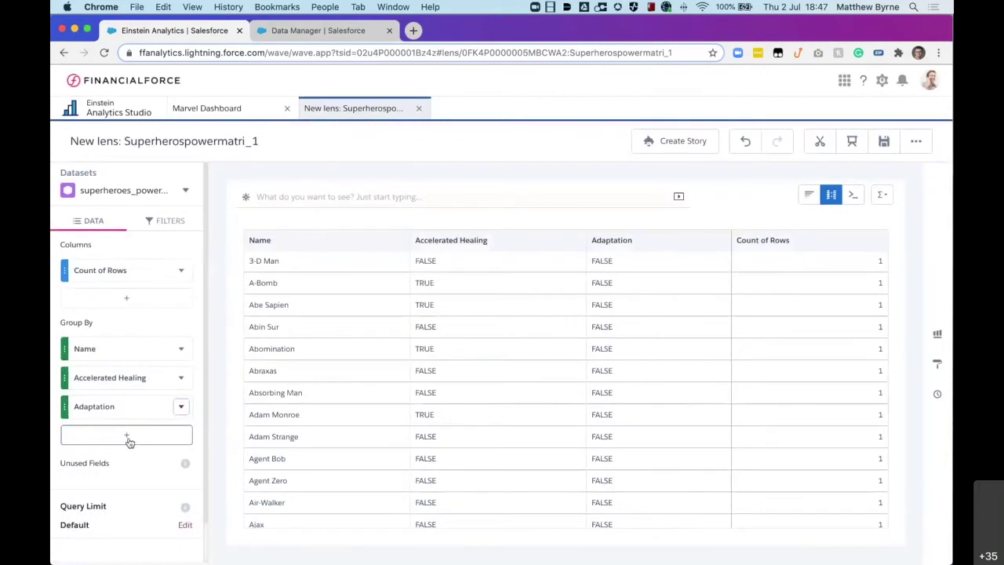
# Browse the superpower fields available as a further grouping, and close the list without choosing one
pyautogui.click(128, 437)
pyautogui.scroll(-15, 294, 385)
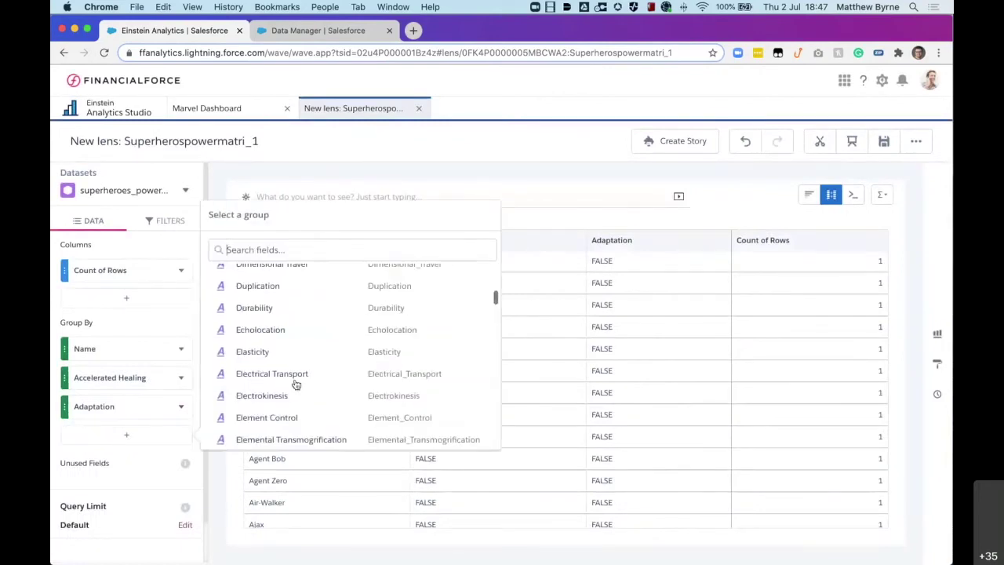
pyautogui.scroll(-20, 294, 385)
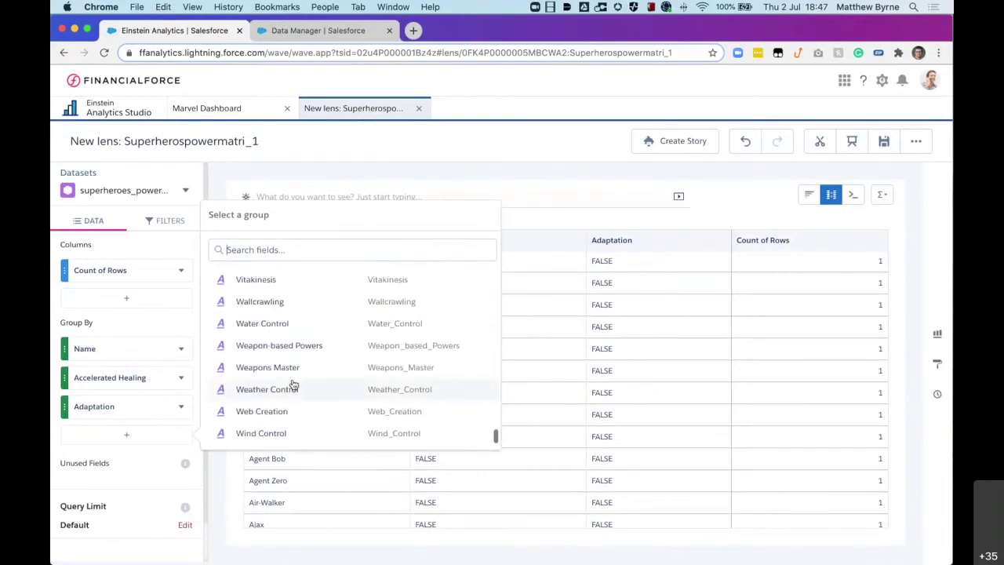
pyautogui.scroll(20, 296, 370)
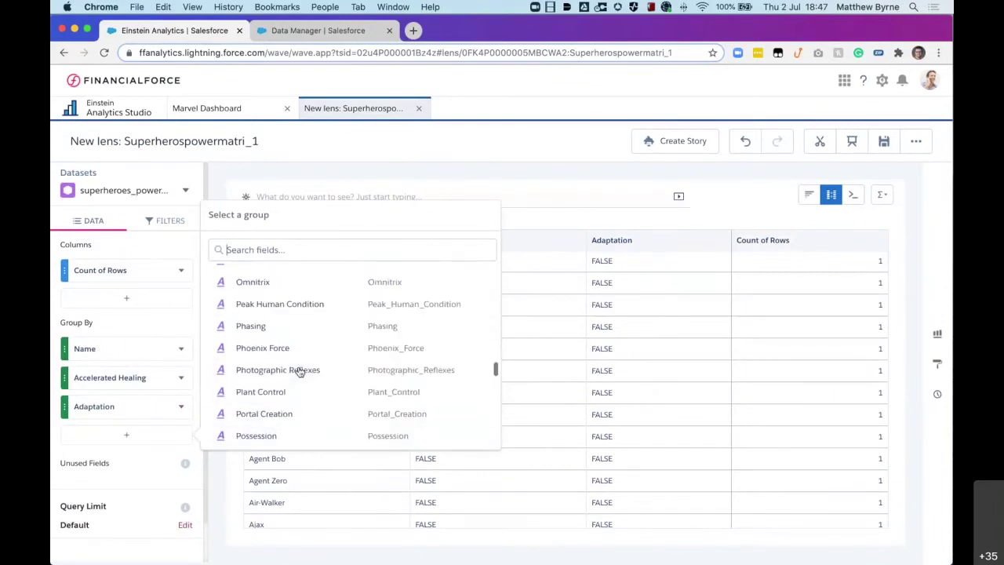
pyautogui.click(516, 179)
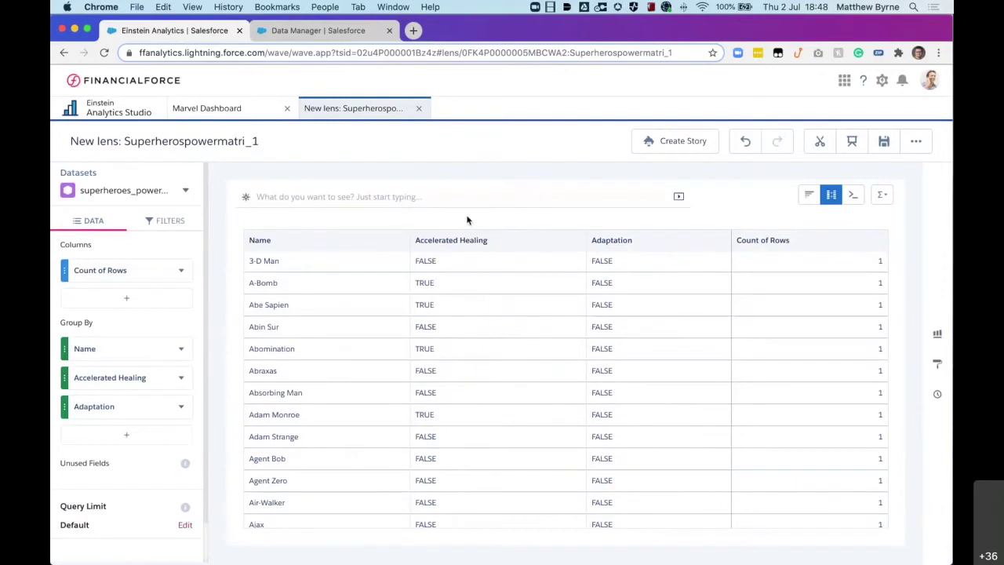
# Filter the lens to characters whose Accelerated Healing is TRUE and look through the filtered rows
pyautogui.click(168, 222)
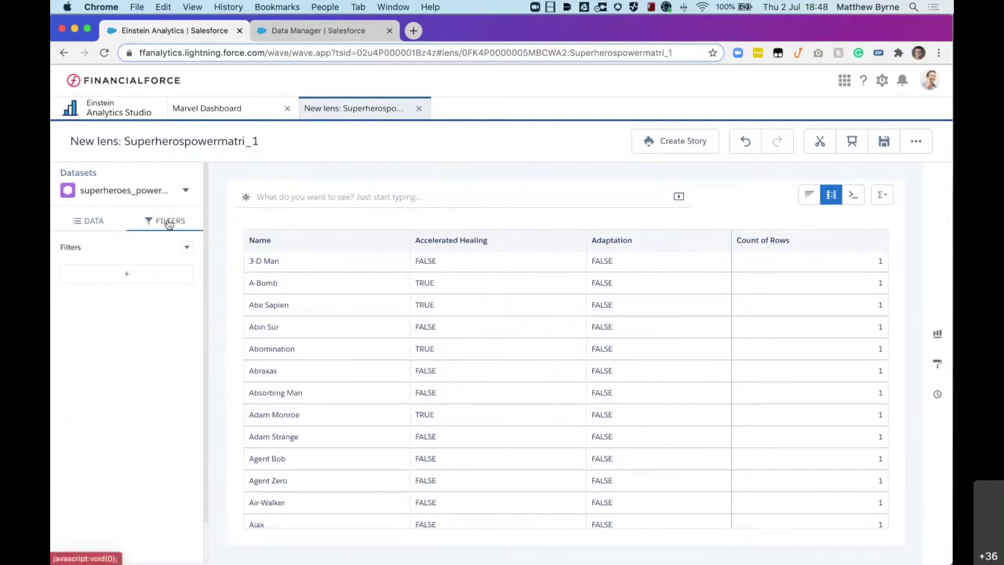
pyautogui.click(141, 274)
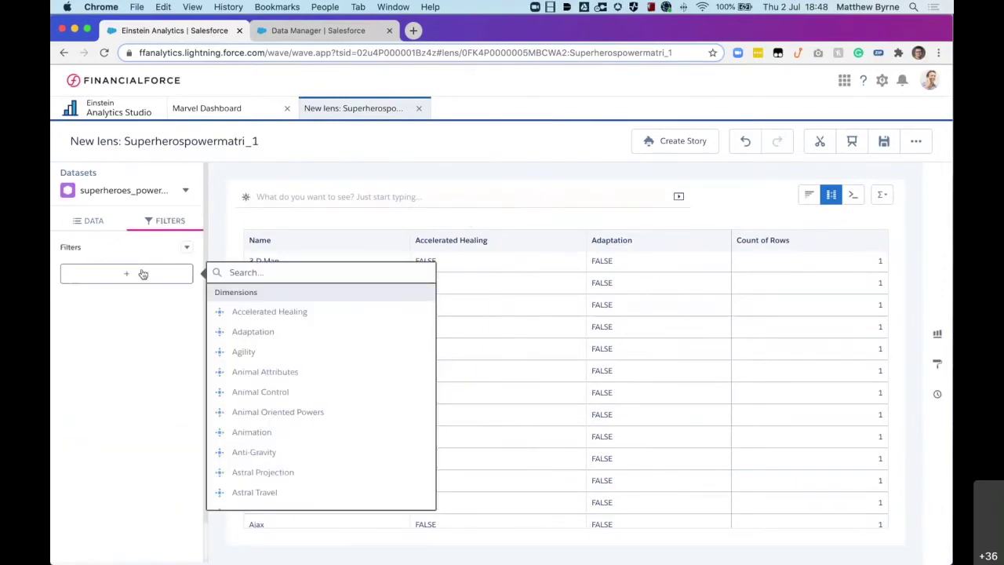
pyautogui.click(281, 314)
pyautogui.click(251, 389)
pyautogui.click(296, 496)
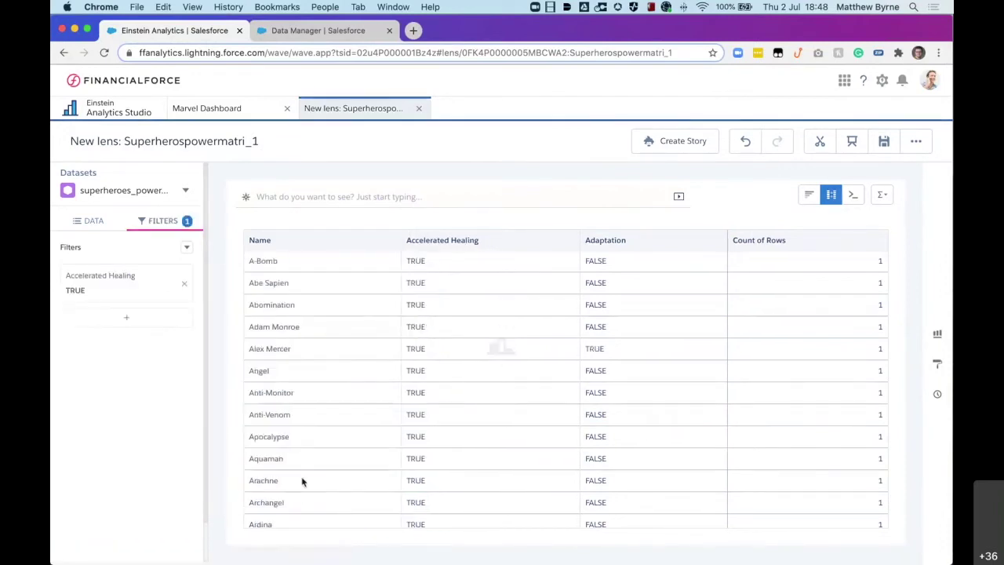
pyautogui.scroll(-15, 372, 437)
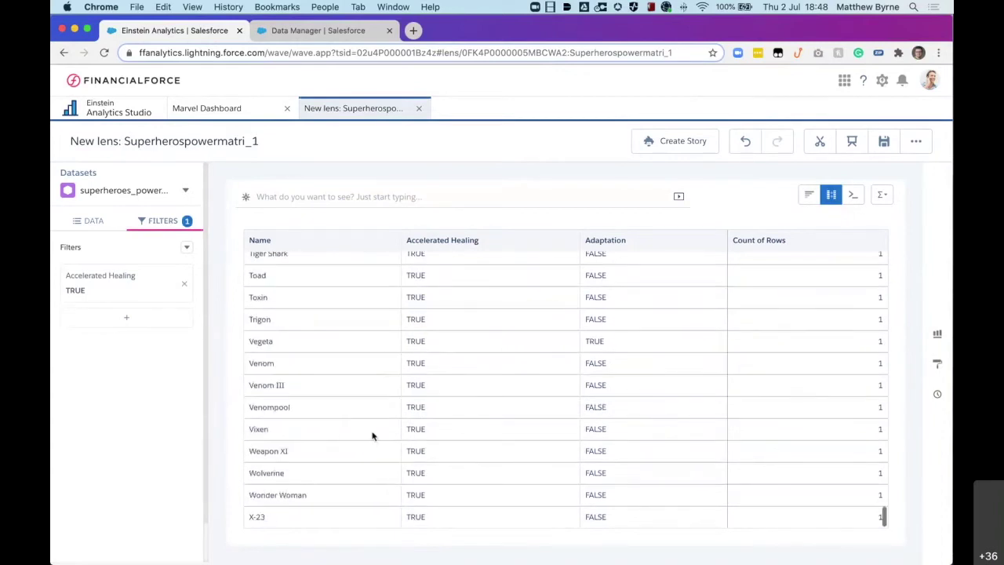
pyautogui.scroll(15, 373, 436)
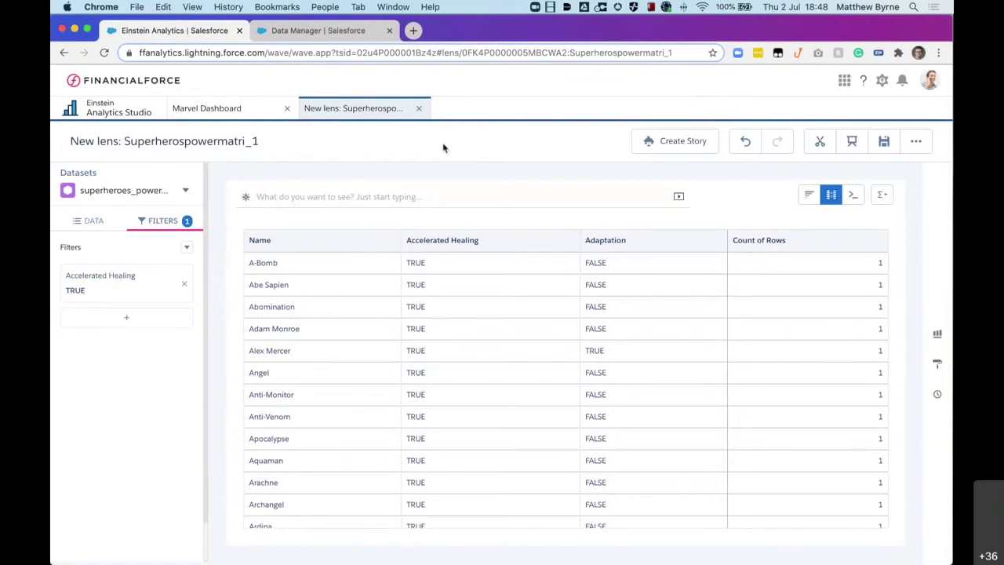
# Switch to the Marvel dataflow in Data Manager, inspect the attributes of the Superheroes_power_matrix edgemart node, and close them
pyautogui.click(299, 29)
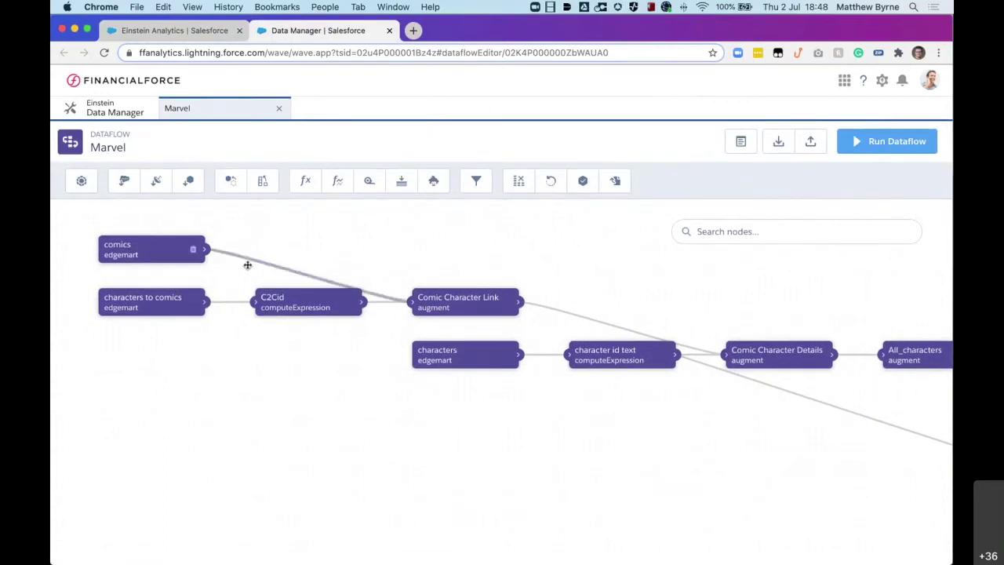
pyautogui.hscroll(2, 306, 266)
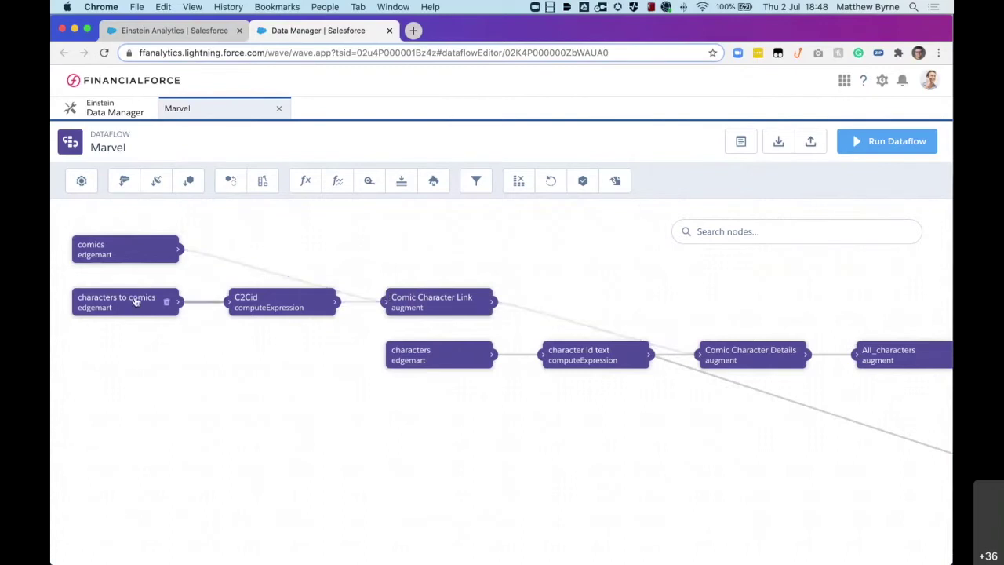
pyautogui.moveTo(633, 290); pyautogui.dragTo(338, 277)
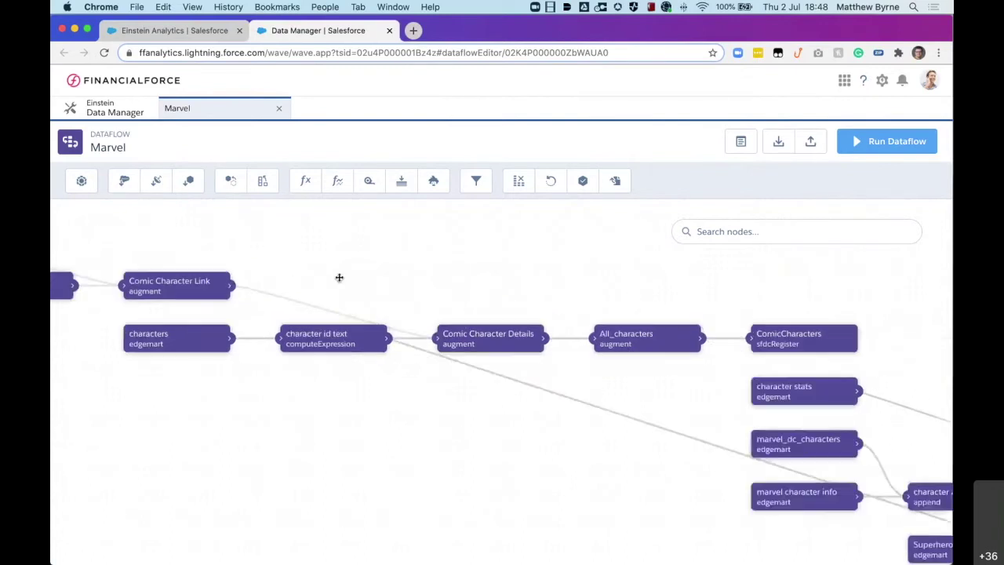
pyautogui.moveTo(574, 296); pyautogui.dragTo(321, 285)
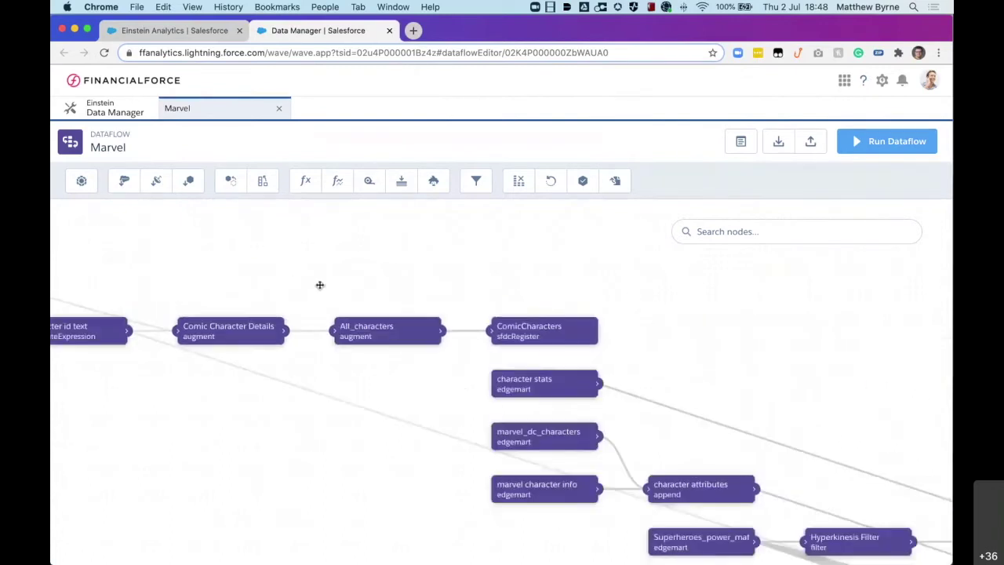
pyautogui.moveTo(736, 340); pyautogui.dragTo(630, 333)
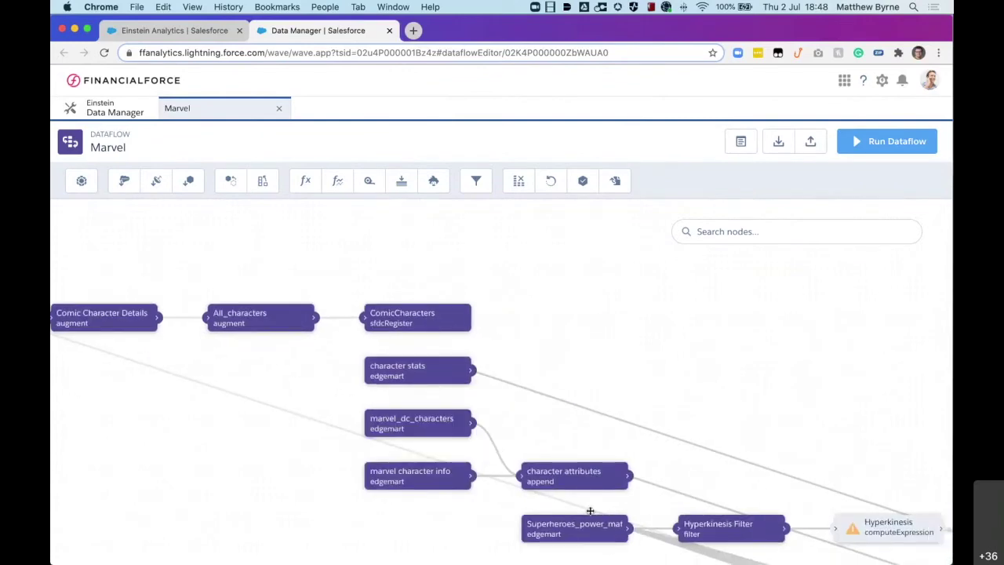
pyautogui.click(571, 529)
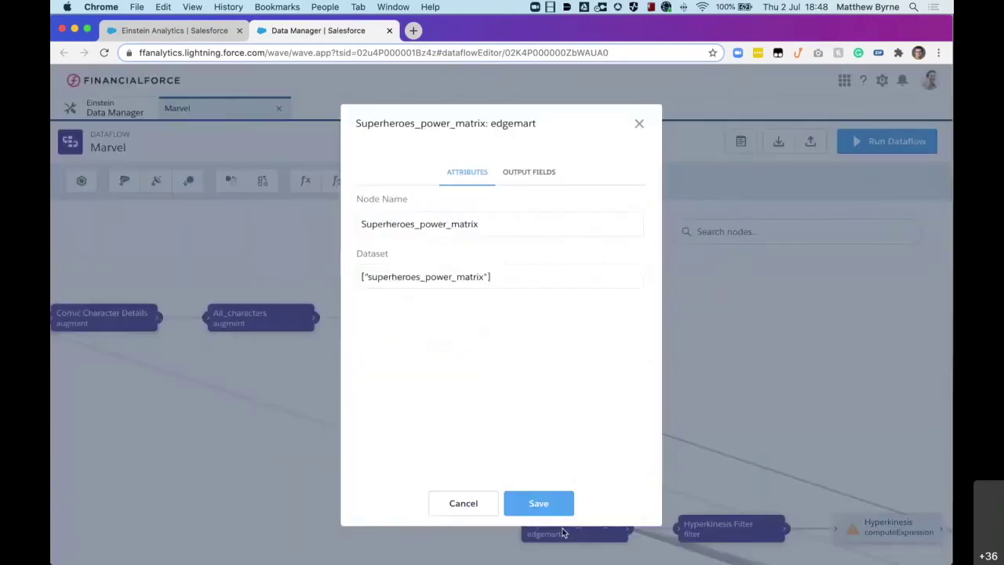
pyautogui.click(639, 128)
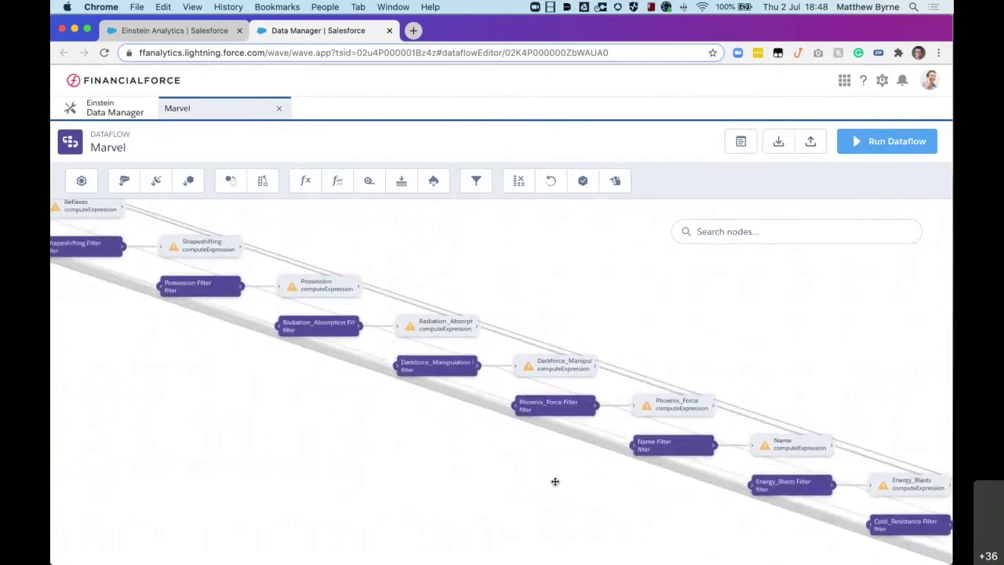
# Trace the Marvel dataflow's chain of superpower filter and computeExpression nodes through to the Combined Powers append node
pyautogui.moveTo(555, 481); pyautogui.dragTo(416, 424)
pyautogui.hscroll(10, 416, 424)
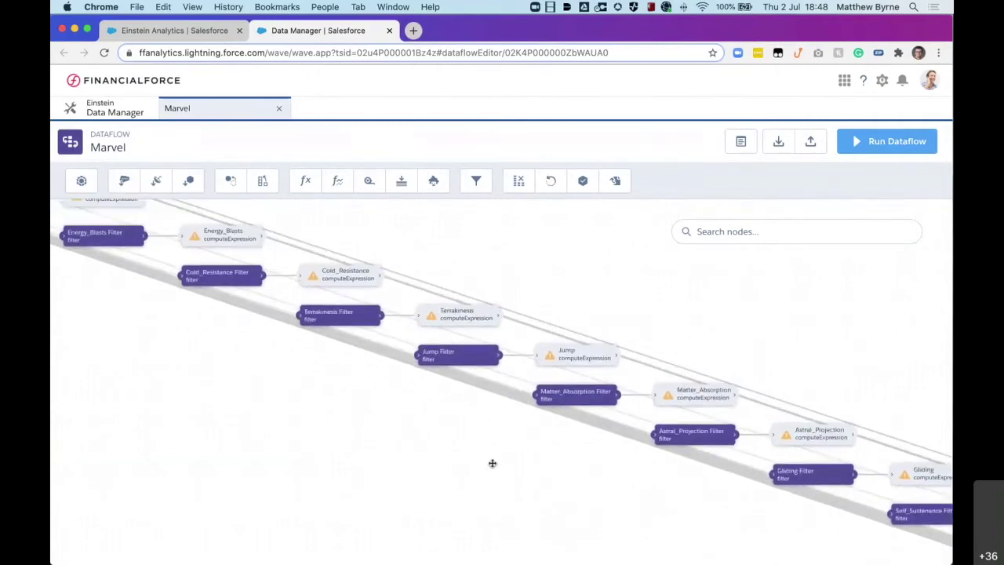
pyautogui.hscroll(5, 549, 483)
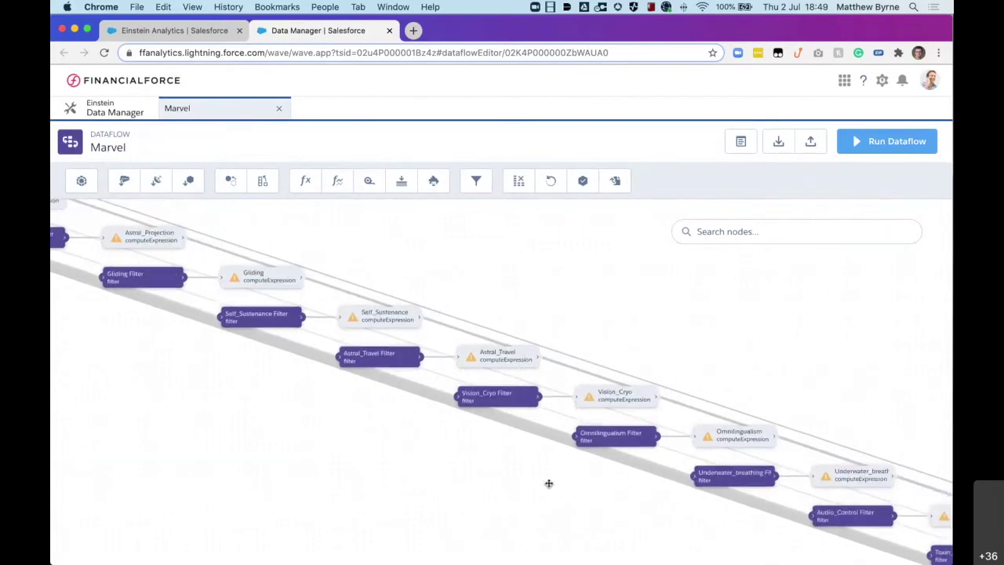
pyautogui.hscroll(5, 549, 483)
pyautogui.hscroll(5, 365, 431)
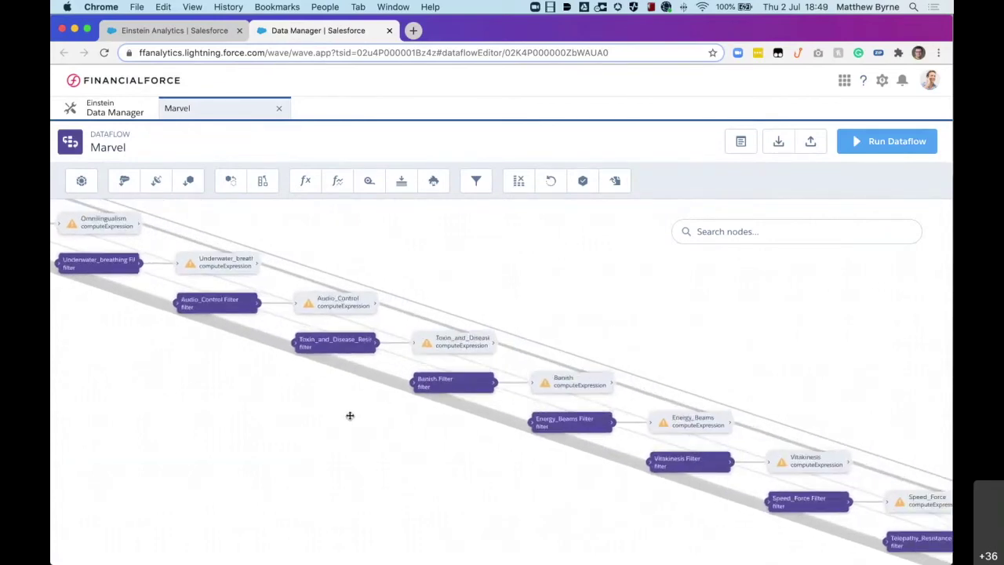
pyautogui.hscroll(10, 350, 416)
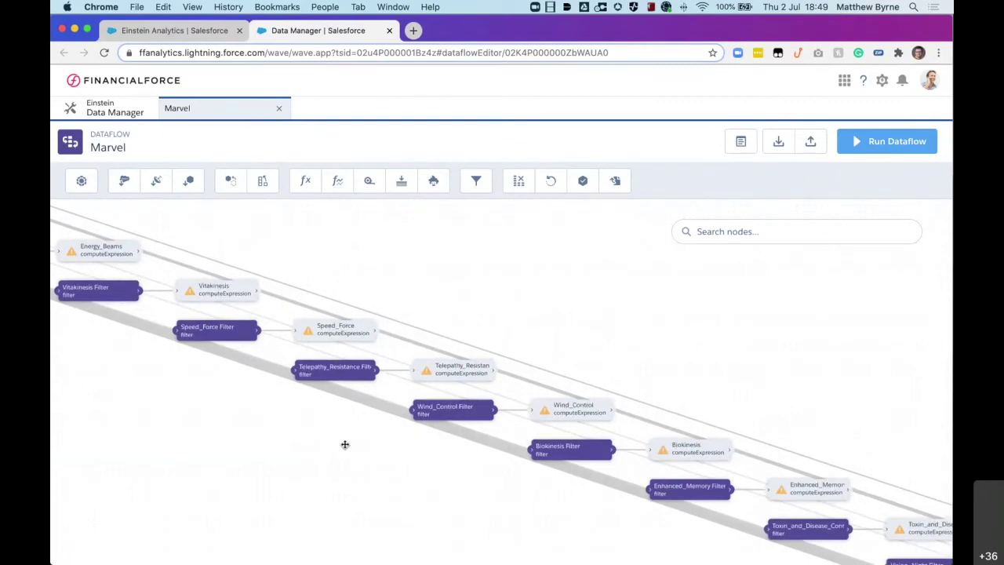
pyautogui.hscroll(10, 543, 508)
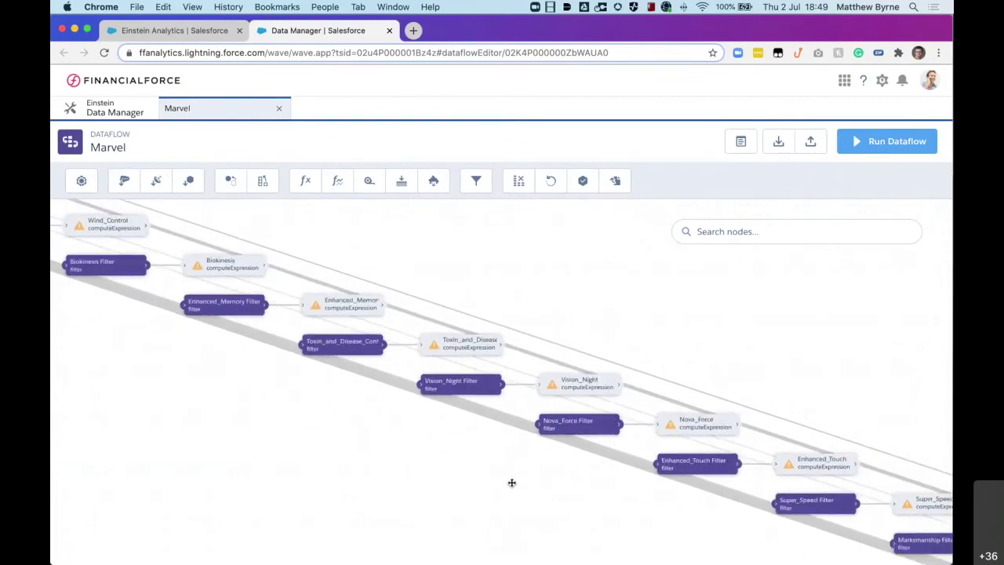
pyautogui.hscroll(10, 512, 483)
pyautogui.hscroll(10, 495, 437)
pyautogui.hscroll(10, 501, 418)
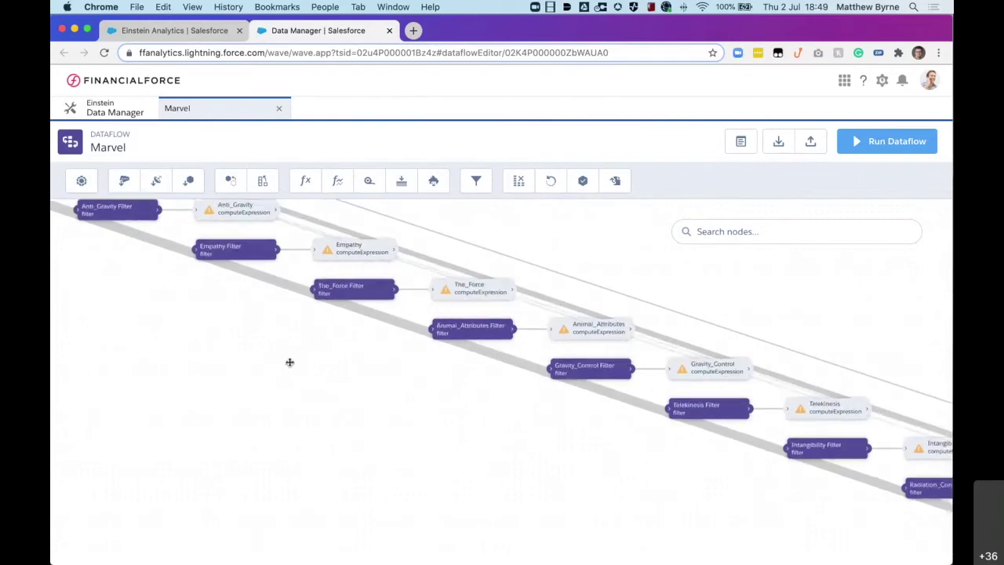
pyautogui.hscroll(10, 487, 427)
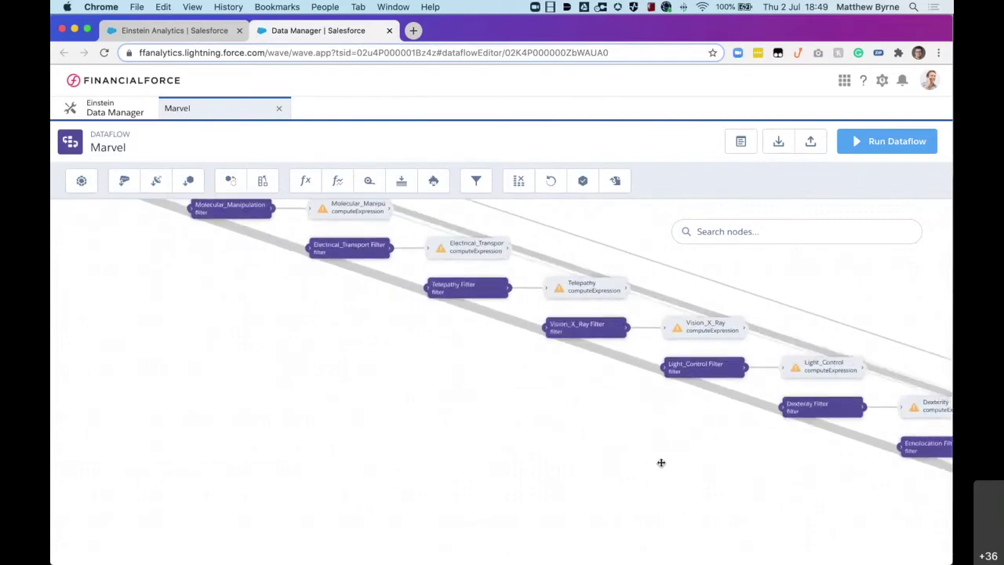
pyautogui.hscroll(10, 662, 463)
pyautogui.hscroll(10, 603, 441)
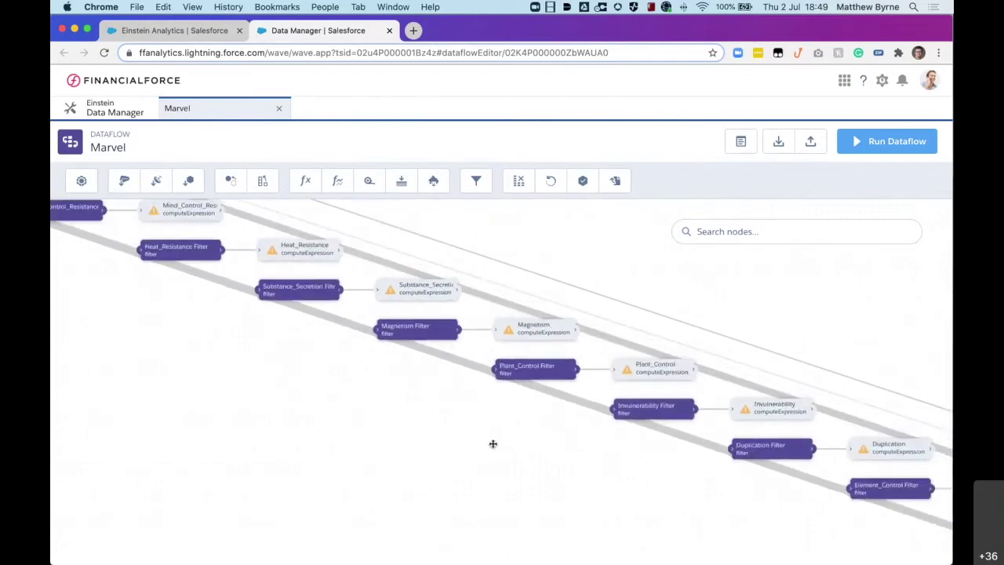
pyautogui.hscroll(10, 493, 441)
pyautogui.hscroll(20, 502, 439)
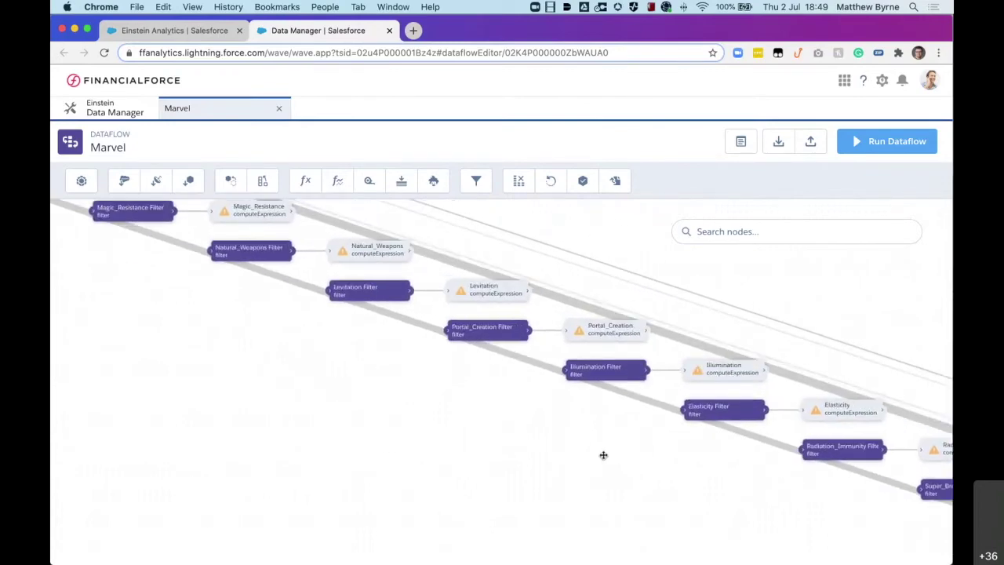
pyautogui.hscroll(10, 604, 455)
pyautogui.hscroll(10, 575, 460)
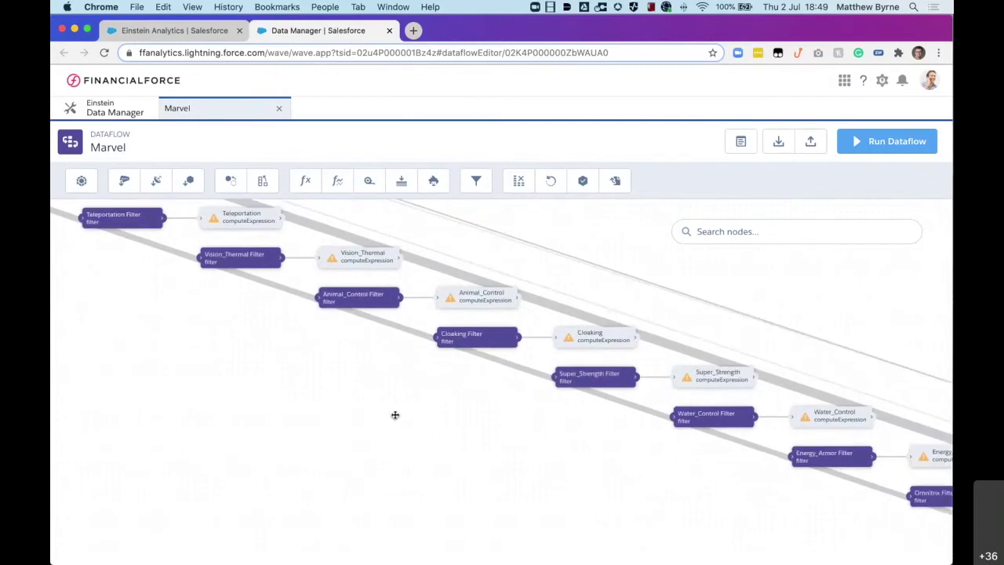
pyautogui.hscroll(10, 394, 414)
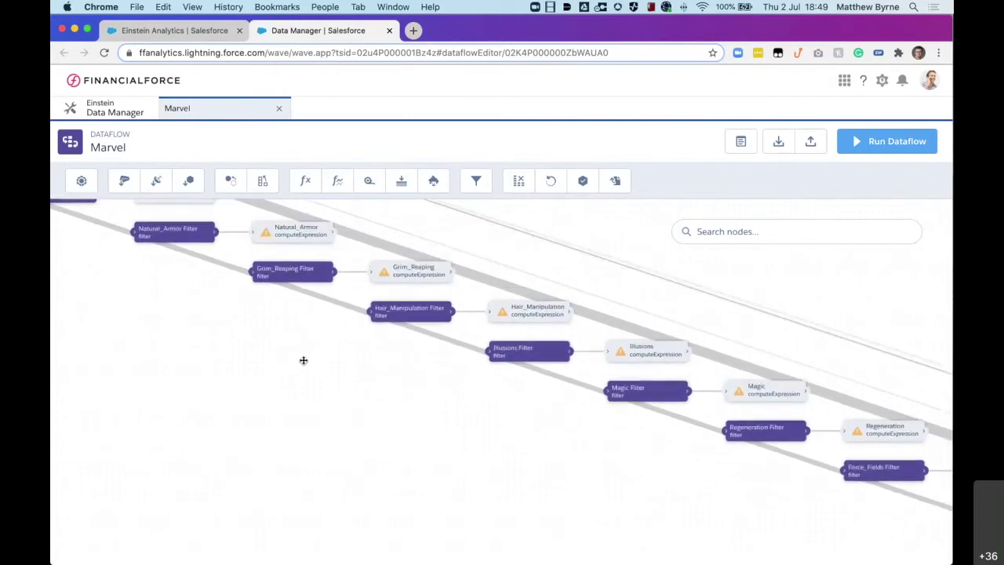
pyautogui.hscroll(10, 304, 360)
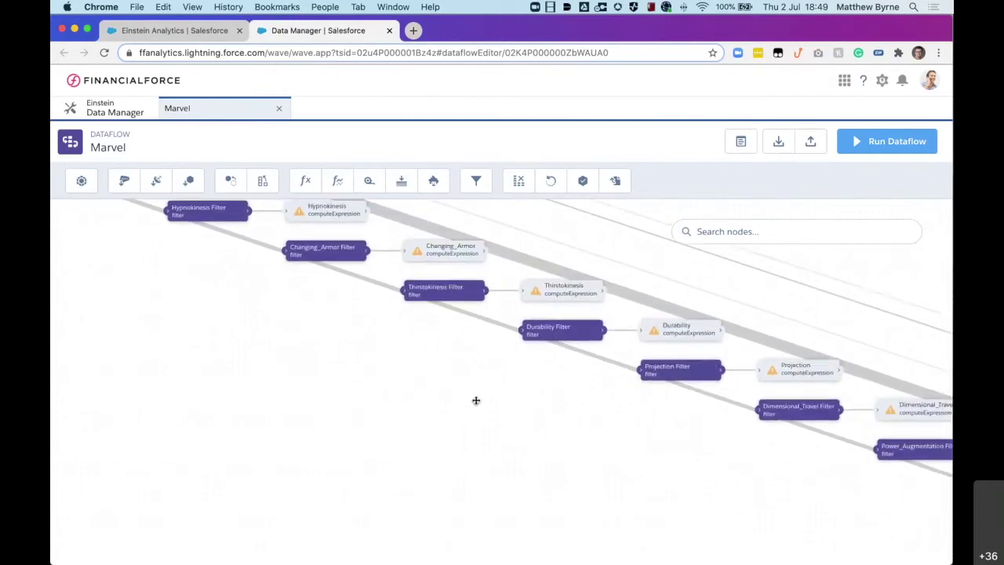
pyautogui.hscroll(10, 475, 400)
pyautogui.hscroll(10, 585, 442)
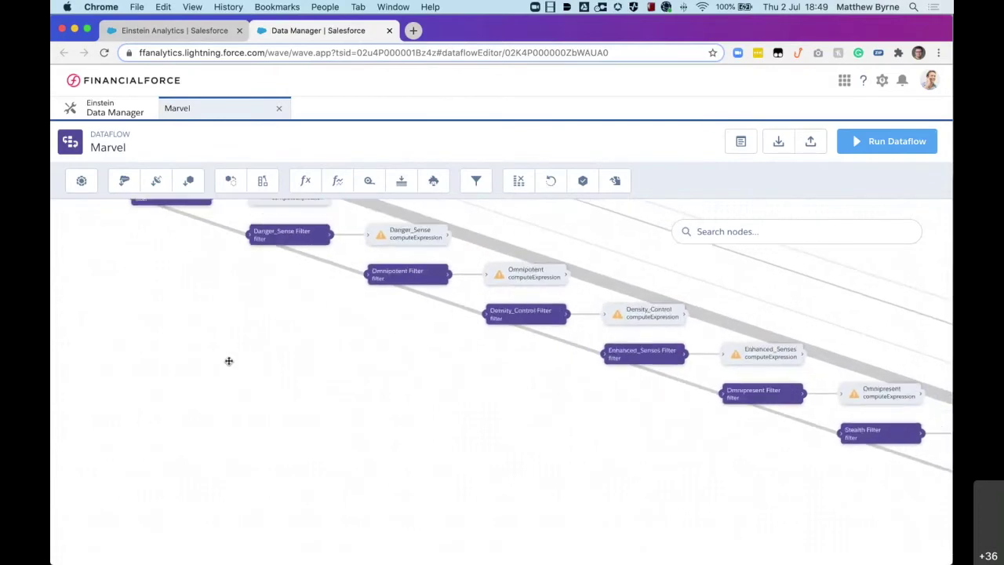
pyautogui.hscroll(10, 540, 448)
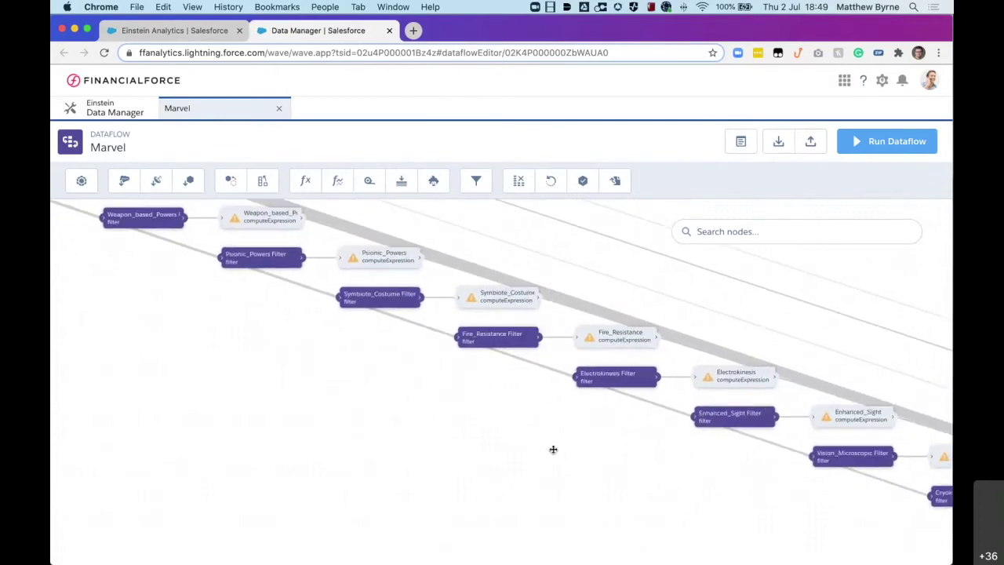
pyautogui.hscroll(10, 465, 414)
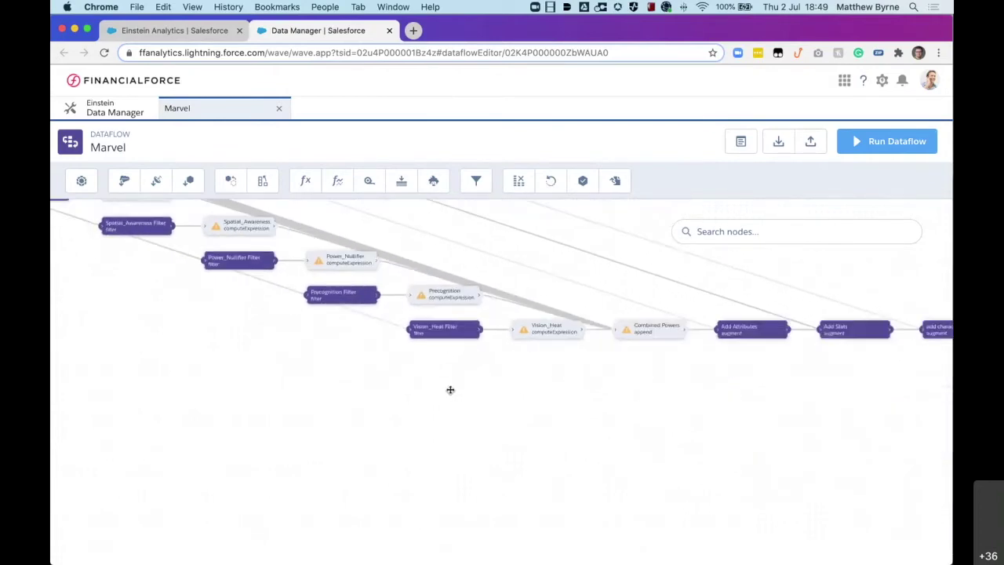
# Inspect the SAQL filter attributes of the Precognition Filter node and close them without changes
pyautogui.scroll(5, 460, 384)
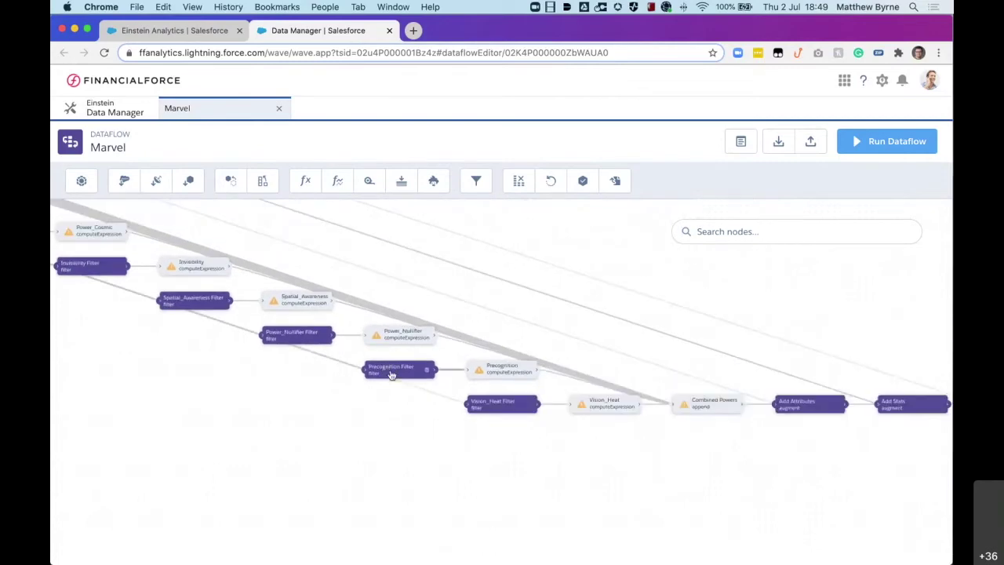
pyautogui.click(392, 373)
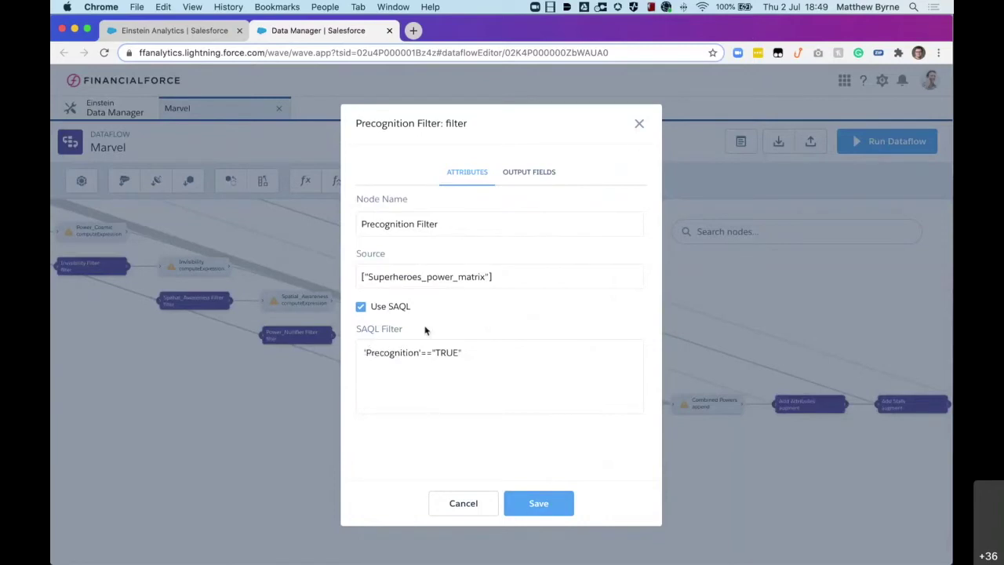
pyautogui.click(640, 127)
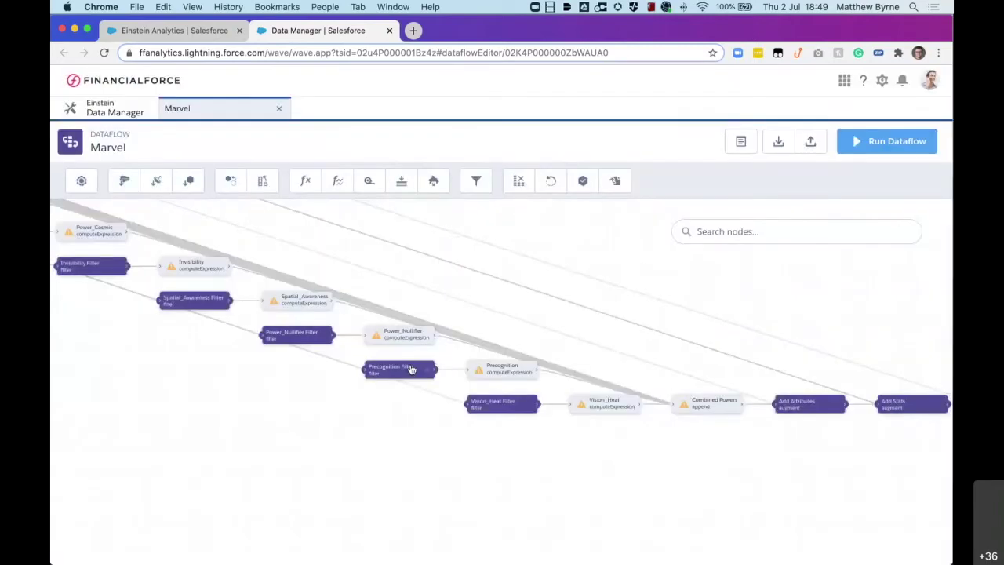
# Inspect the Power and CharacterName computed fields and the output fields of the Precognition computeExpression node, and close it without saving
pyautogui.click(500, 372)
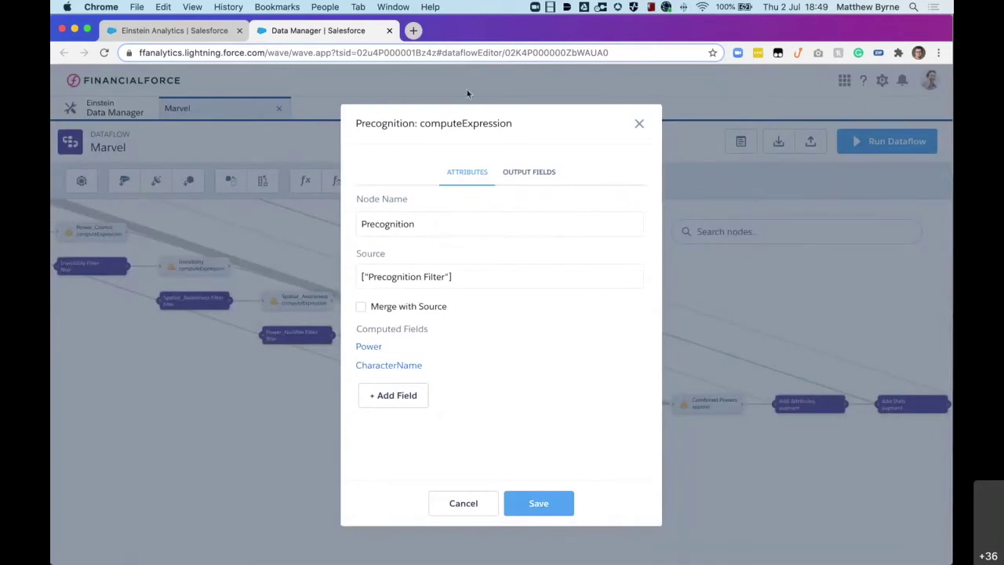
pyautogui.click(379, 353)
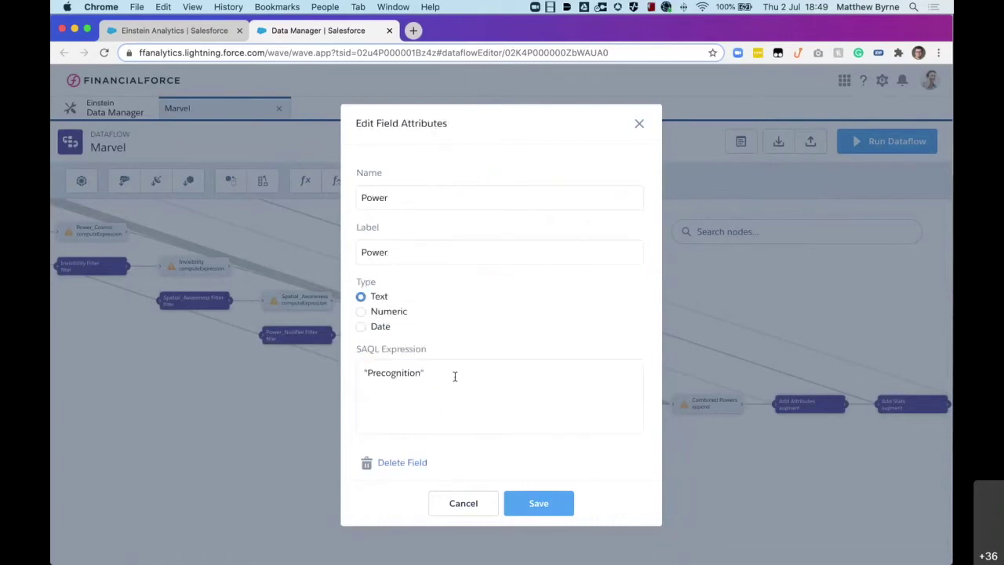
pyautogui.click(462, 503)
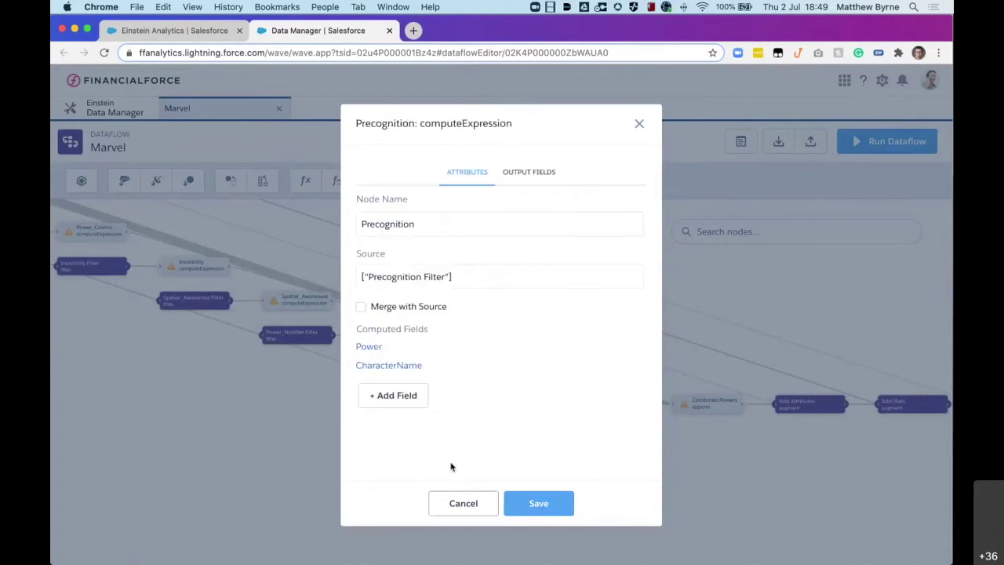
pyautogui.click(406, 366)
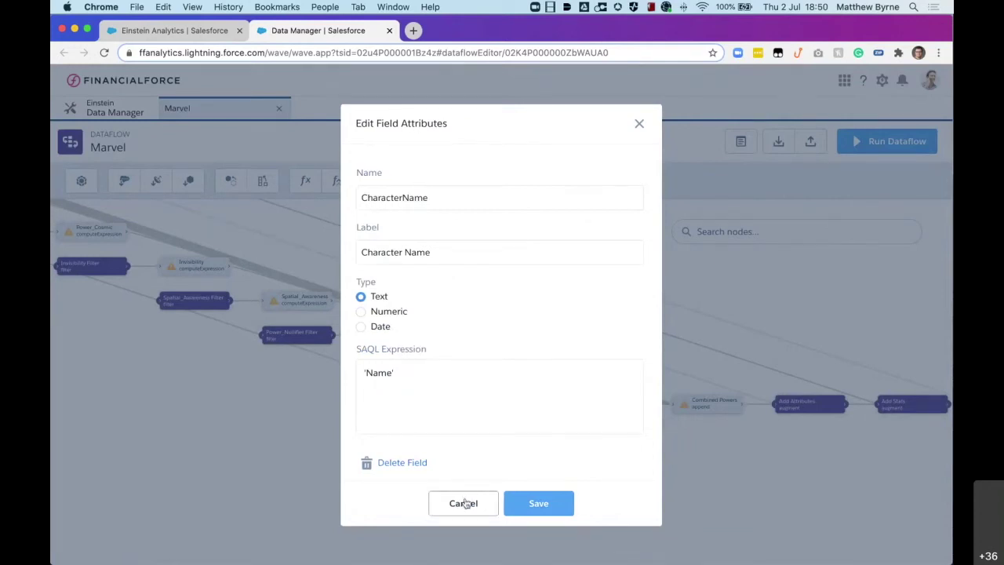
pyautogui.click(463, 503)
pyautogui.click(552, 176)
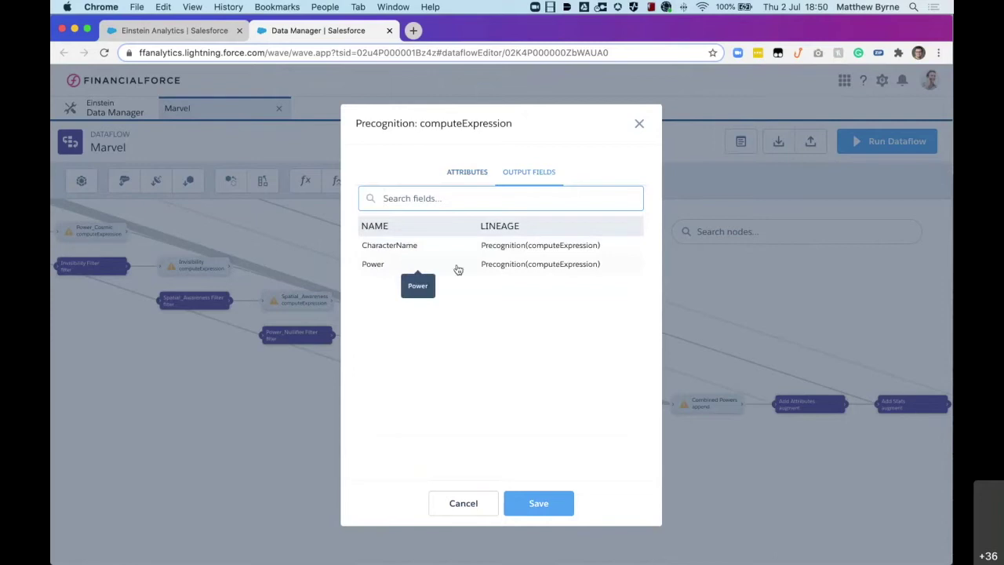
pyautogui.click(469, 508)
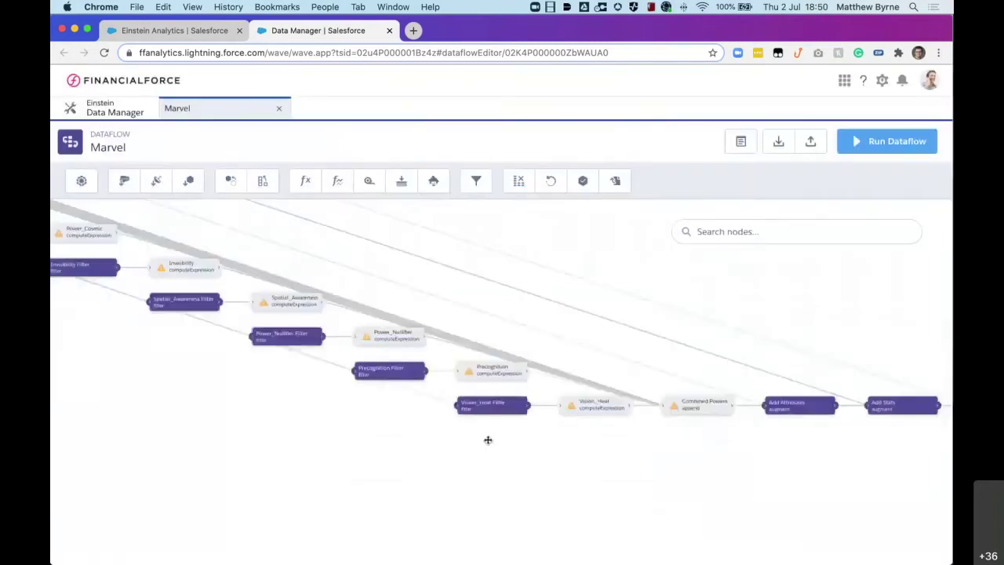
# Inspect the sources and output fields of the Combined Powers append node and close it without changes
pyautogui.moveTo(488, 440); pyautogui.dragTo(377, 436)
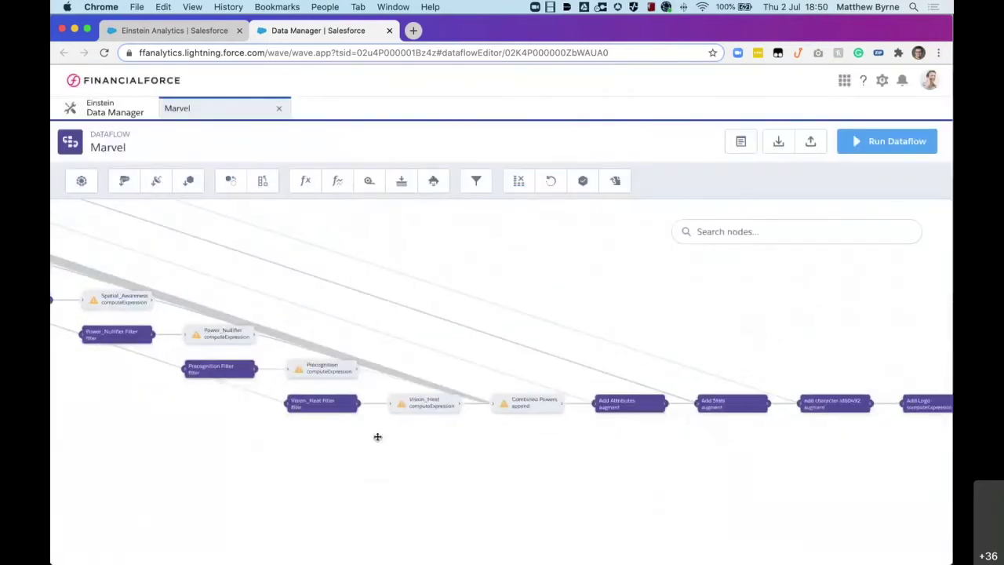
pyautogui.click(520, 409)
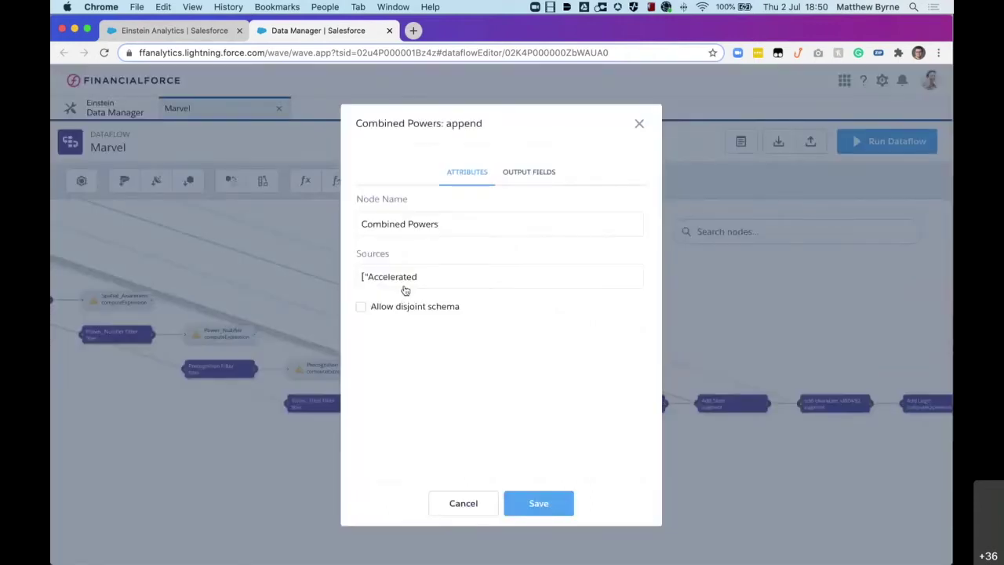
pyautogui.click(528, 172)
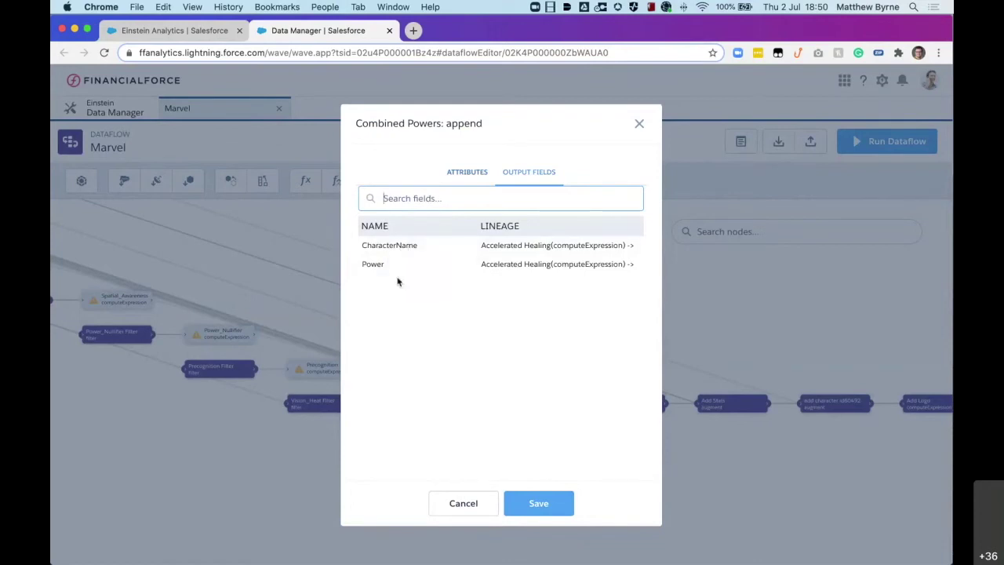
pyautogui.click(639, 123)
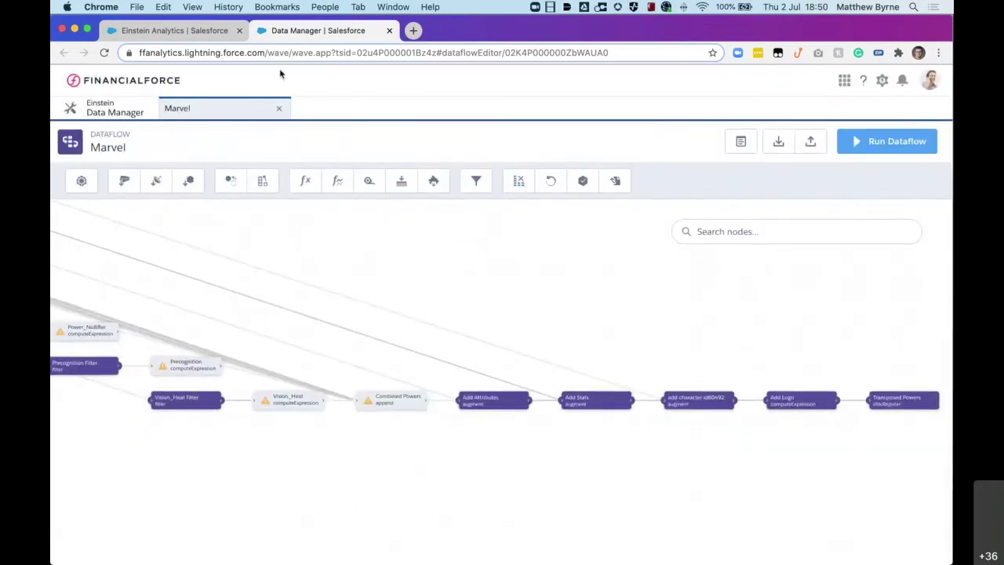
# Switch back to Einstein Analytics, discard the unsaved superpower matrix lens, and explore the Marvel Dashboard's TransposedPowers data in a new lens
pyautogui.click(203, 34)
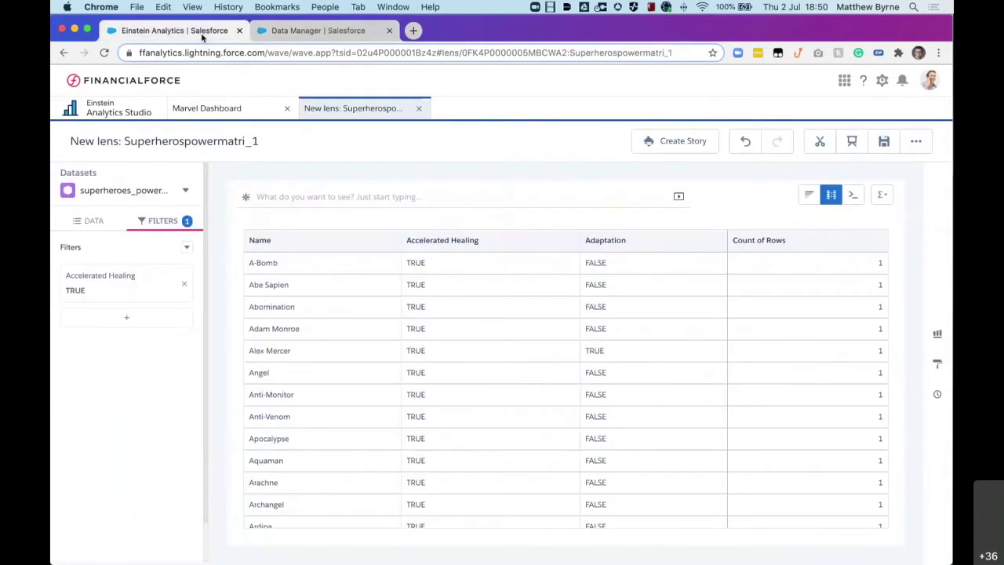
pyautogui.click(419, 110)
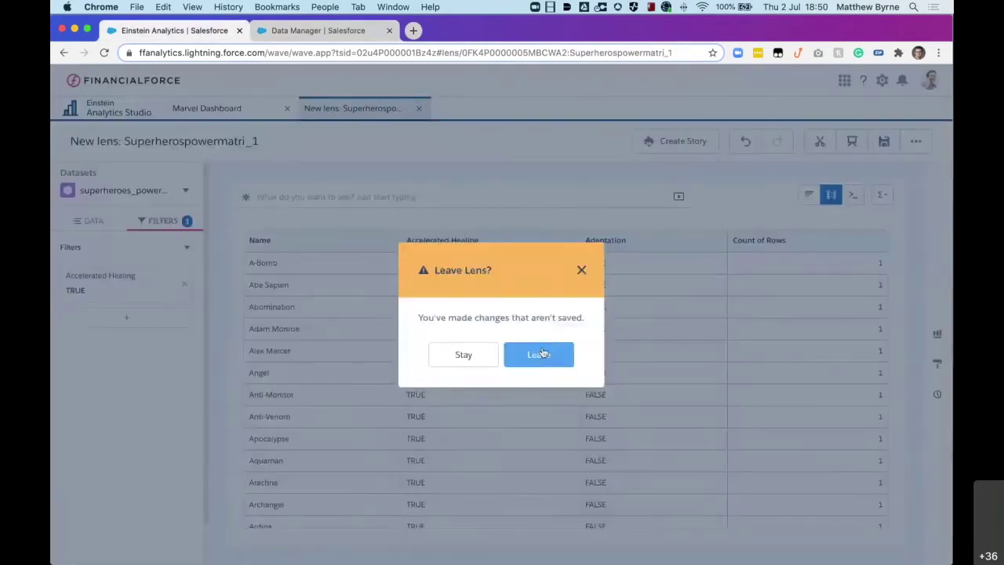
pyautogui.click(541, 353)
pyautogui.scroll(-5, 706, 495)
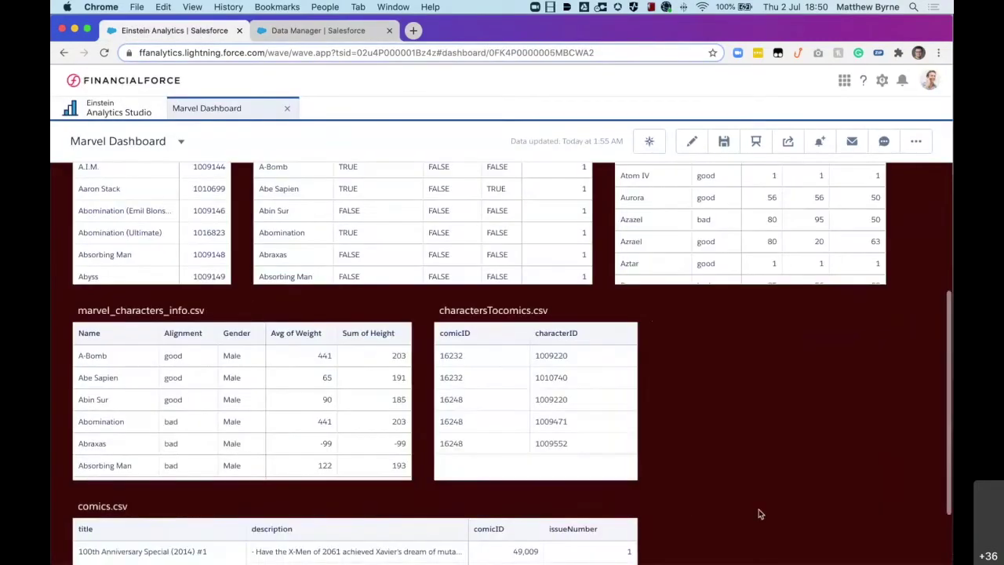
pyautogui.click(807, 541)
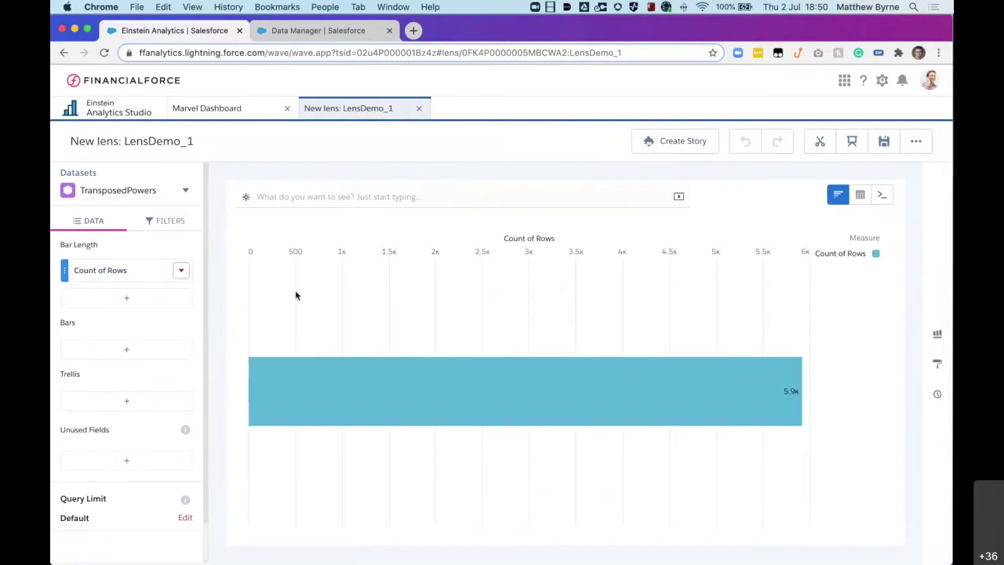
# Group the TransposedPowers chart's bars by Character Name and sort them by Count of Rows in descending order
pyautogui.click(125, 349)
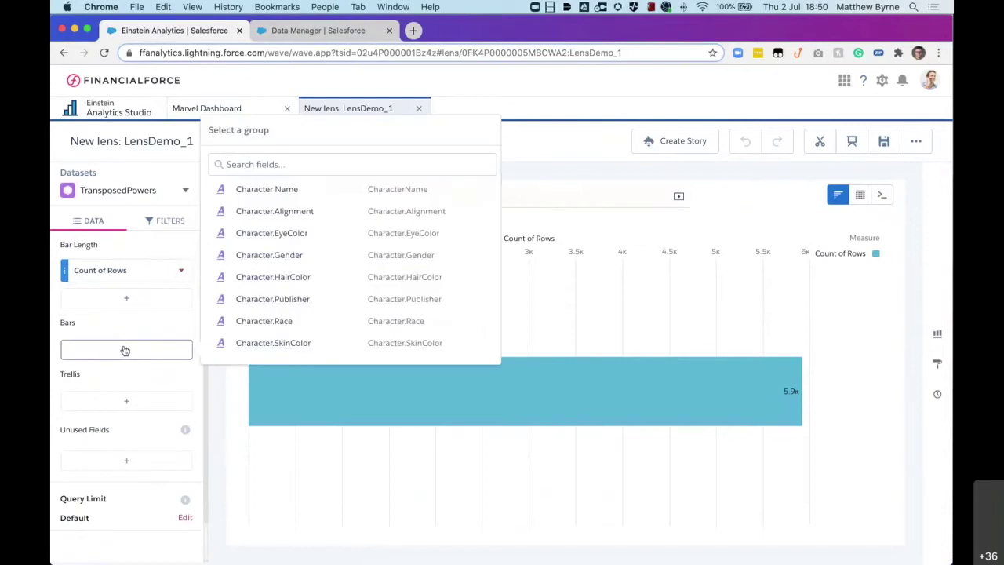
pyautogui.click(277, 191)
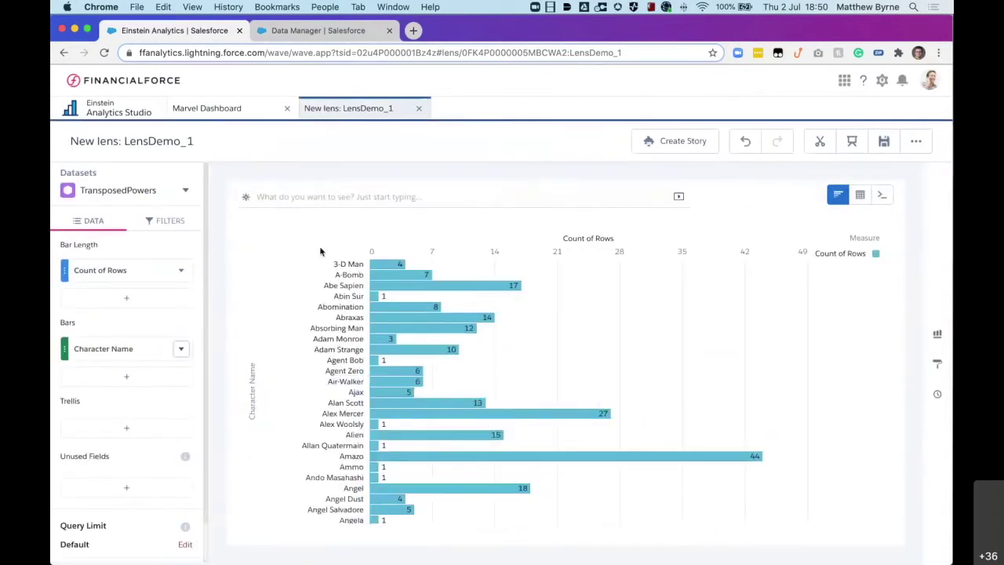
pyautogui.moveTo(385, 267)
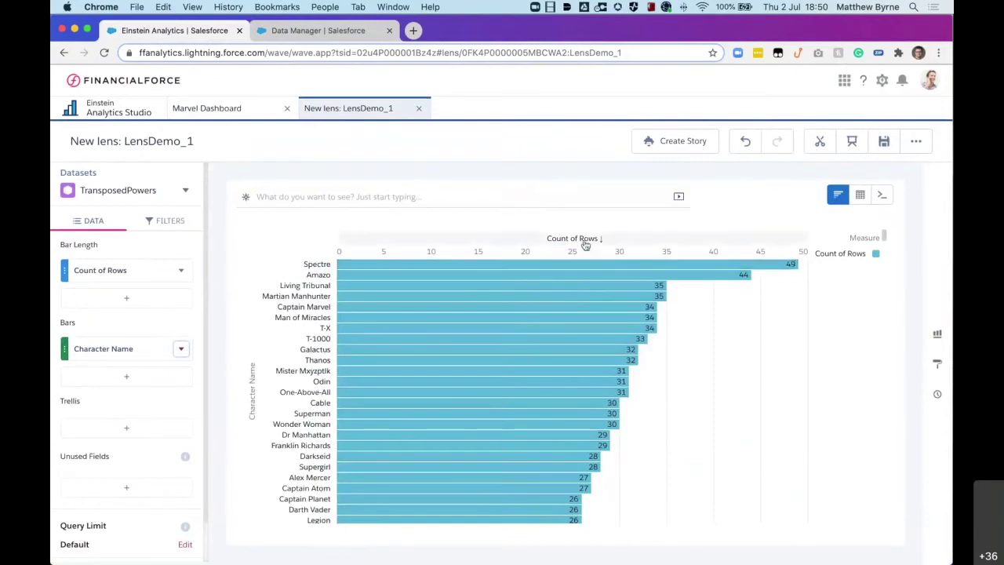
# Add Power as a second bar grouping beneath Character Name and remove the sorting on Count of Rows
pyautogui.click(108, 377)
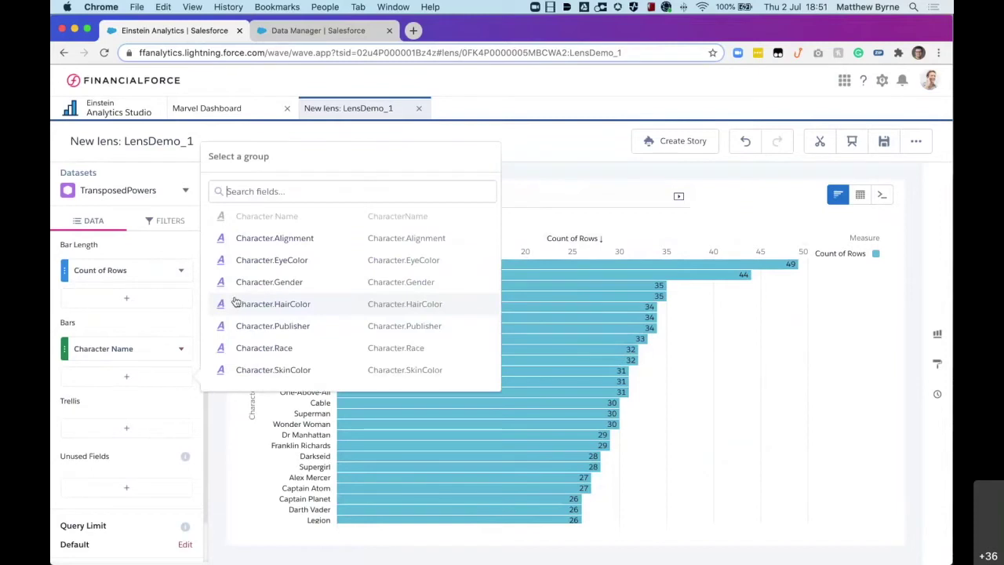
pyautogui.write('po')
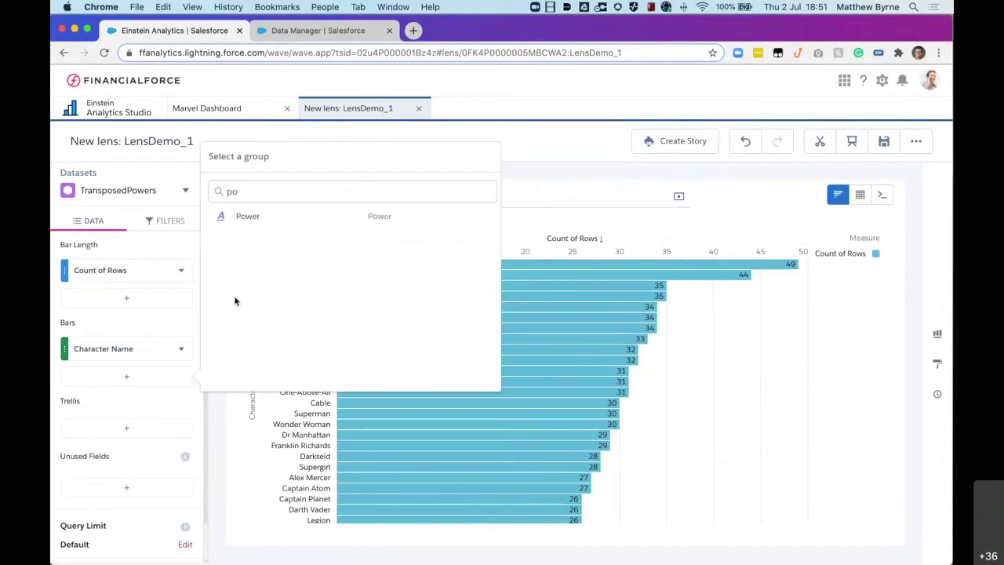
pyautogui.click(248, 217)
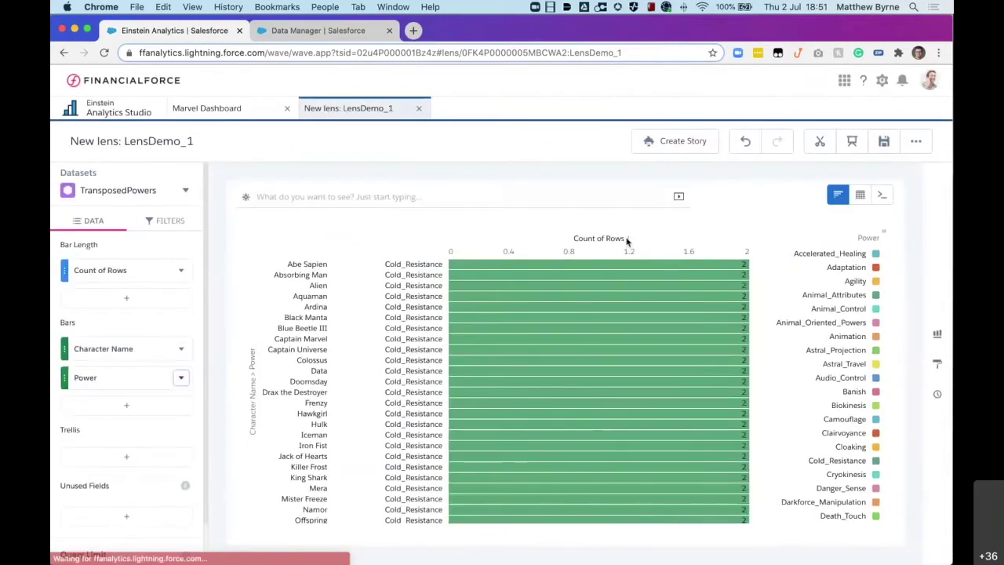
pyautogui.click(600, 240)
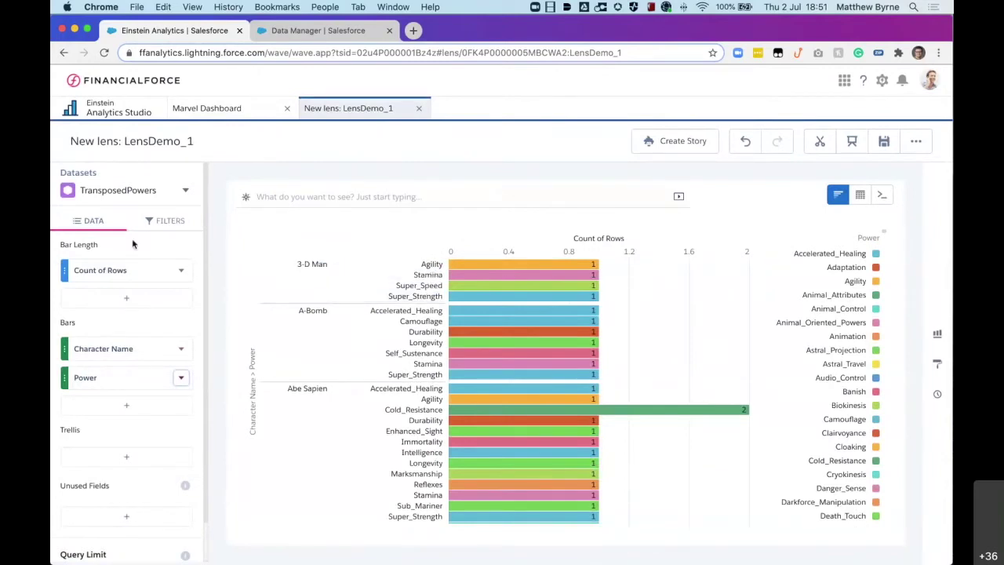
# Filter the lens to Power equals Animal_Attributes, Animal_Control and Animal_Oriented_Powers
pyautogui.click(166, 220)
pyautogui.click(149, 279)
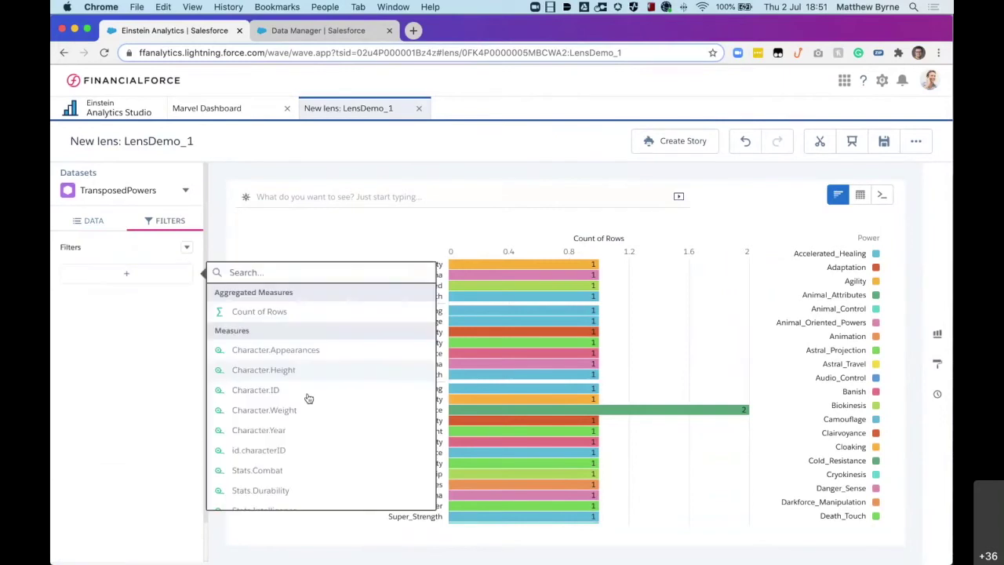
pyautogui.scroll(-5, 306, 408)
pyautogui.scroll(5, 303, 421)
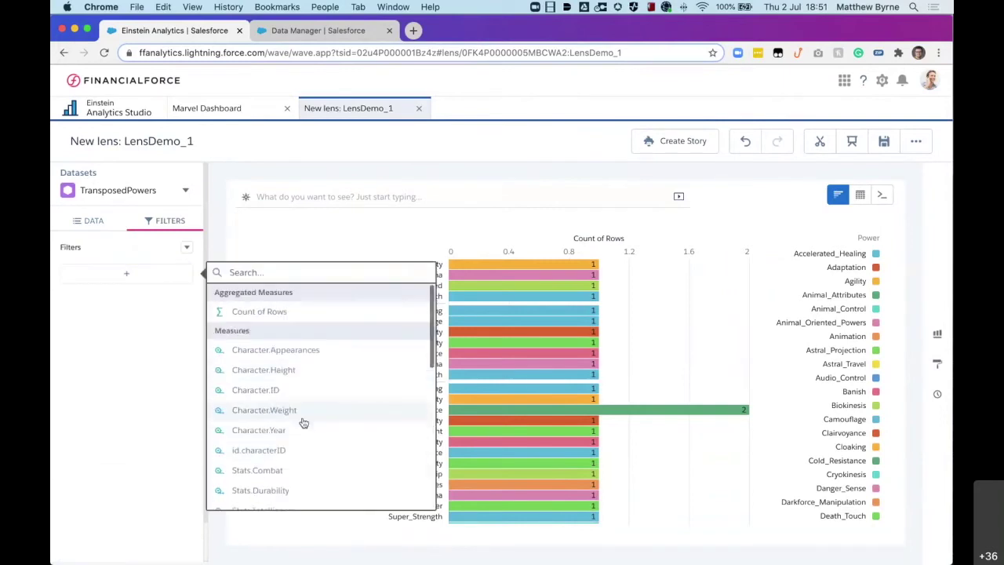
pyautogui.write('powe')
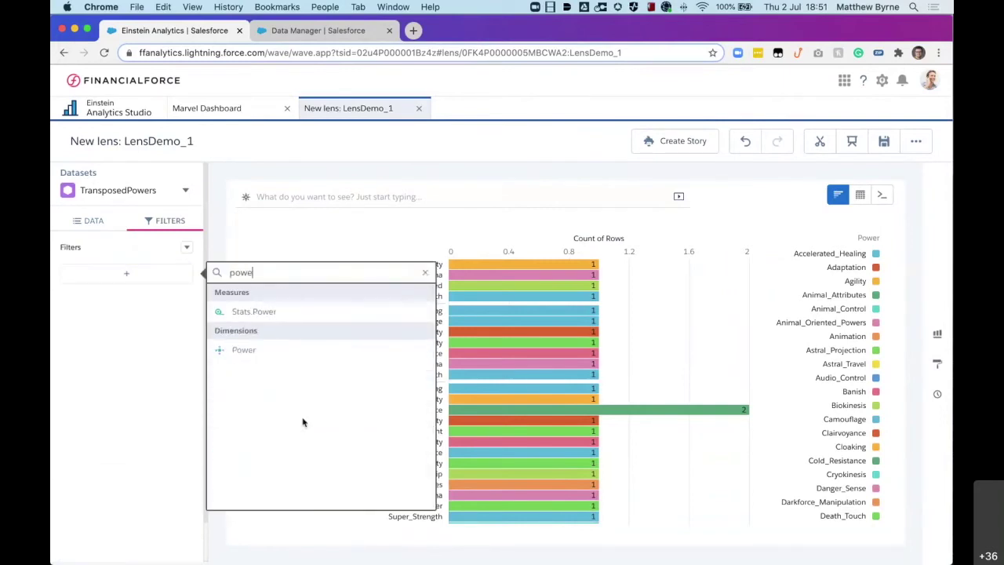
pyautogui.click(276, 351)
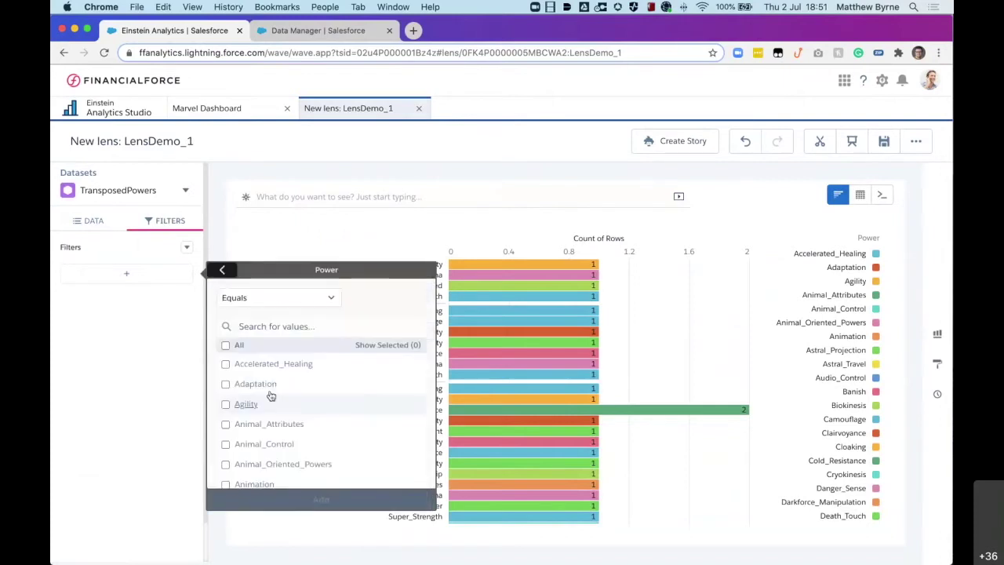
pyautogui.click(287, 425)
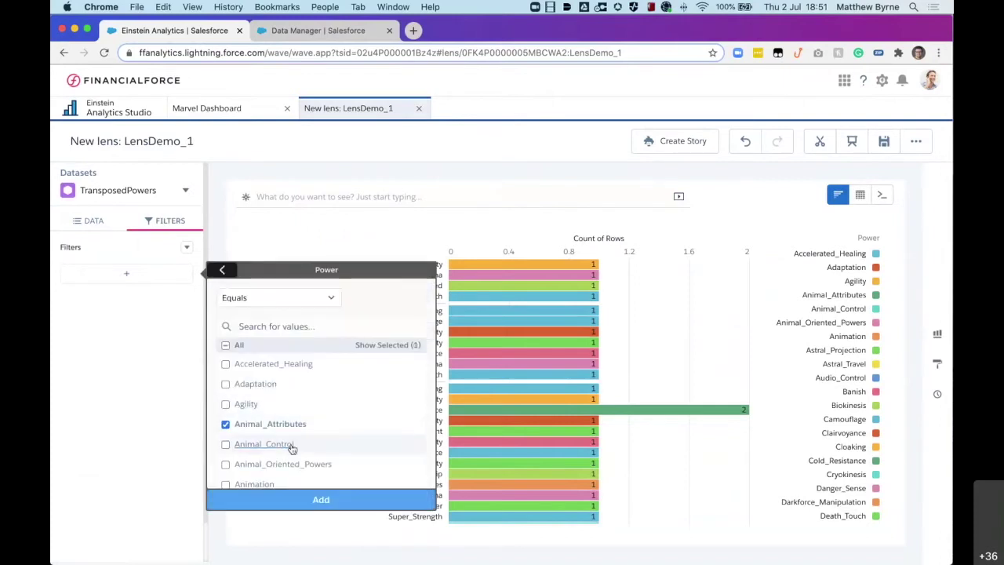
pyautogui.click(292, 445)
pyautogui.click(313, 464)
pyautogui.click(310, 500)
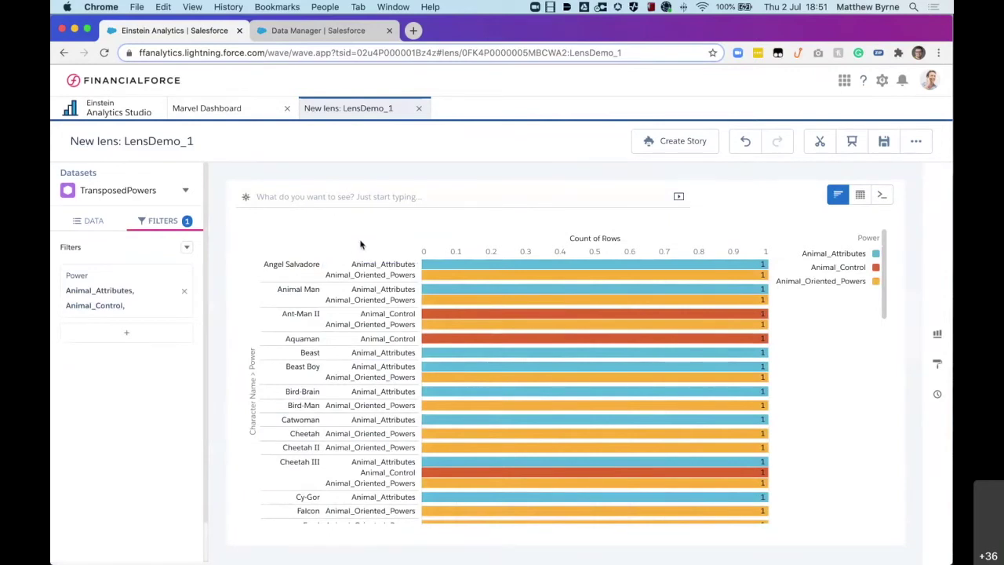
# Keep the TransposedPowers lens open and examine its available grouping fields and bar-length measures without changing the chart
pyautogui.click(418, 108)
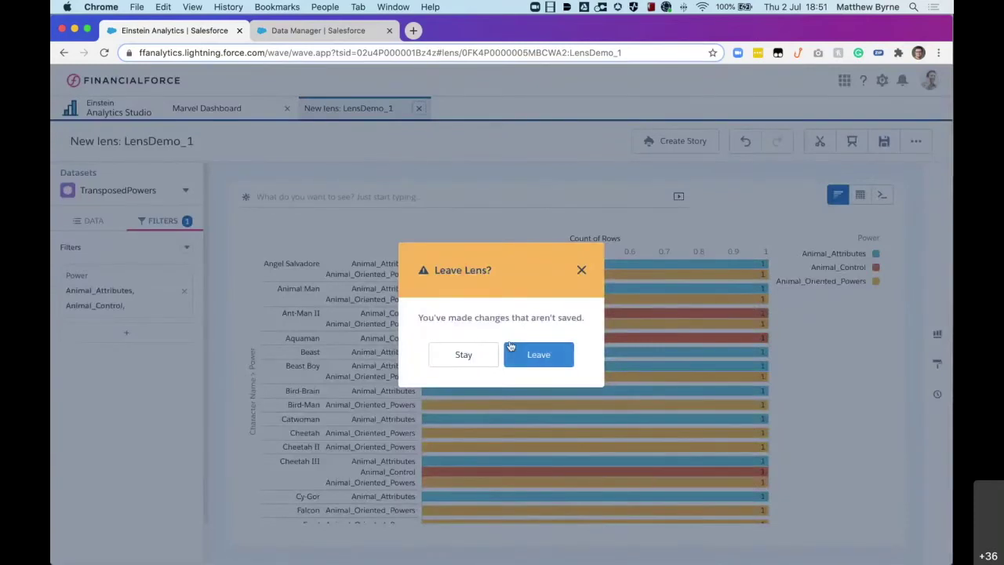
pyautogui.click(463, 354)
pyautogui.click(110, 223)
pyautogui.click(143, 410)
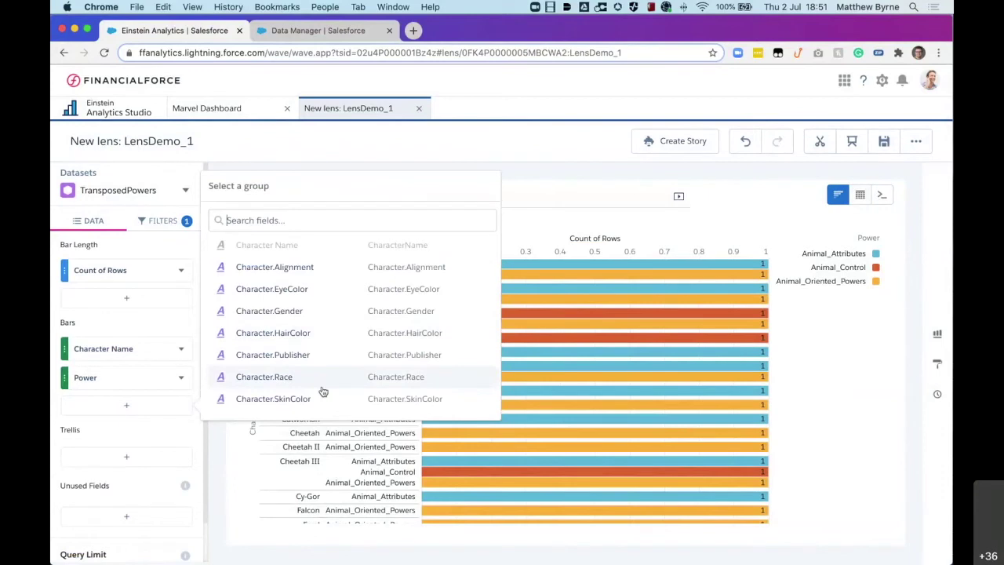
pyautogui.scroll(-1, 317, 338)
pyautogui.scroll(-2, 311, 285)
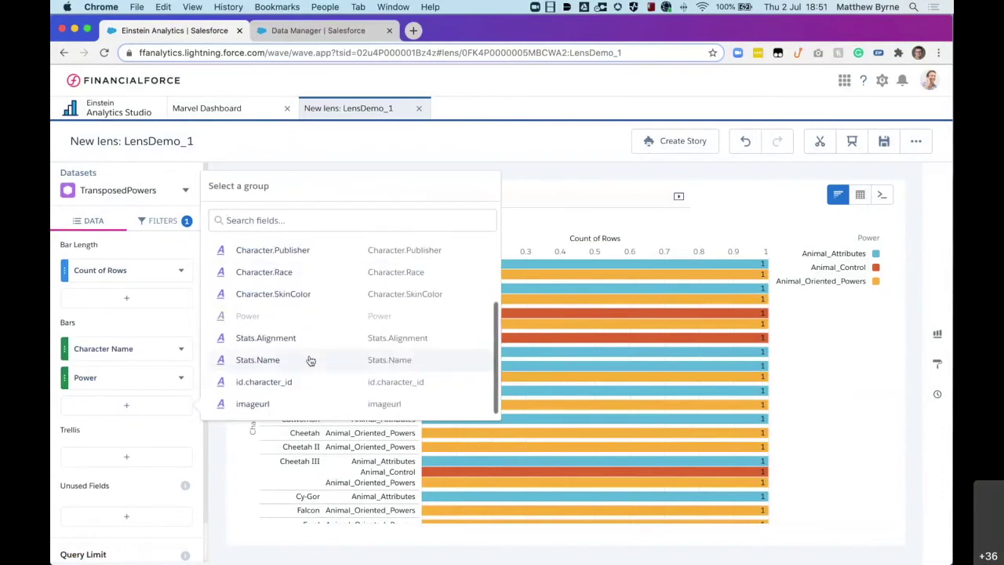
pyautogui.click(136, 276)
pyautogui.click(204, 337)
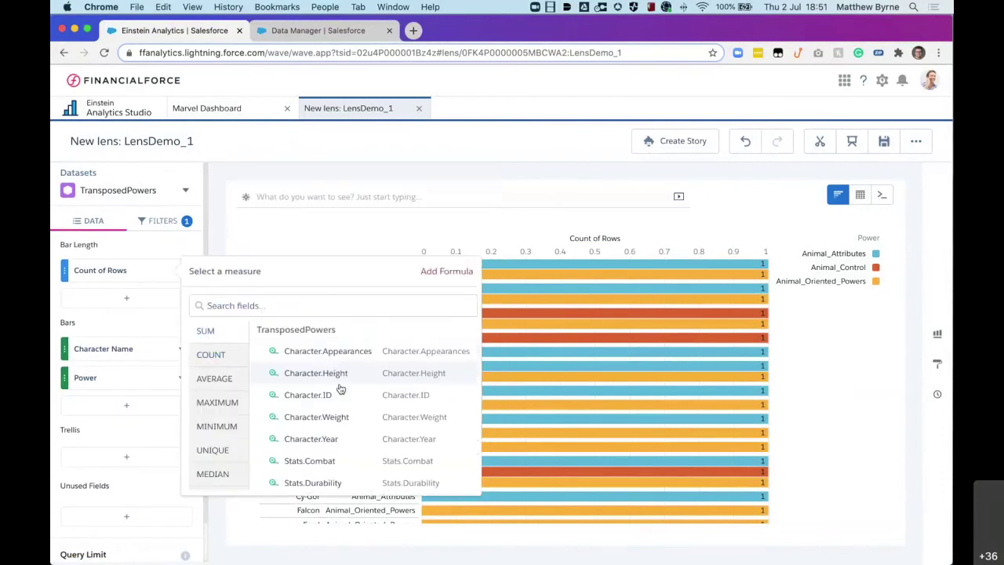
pyautogui.scroll(-1, 330, 471)
pyautogui.scroll(-1, 330, 471)
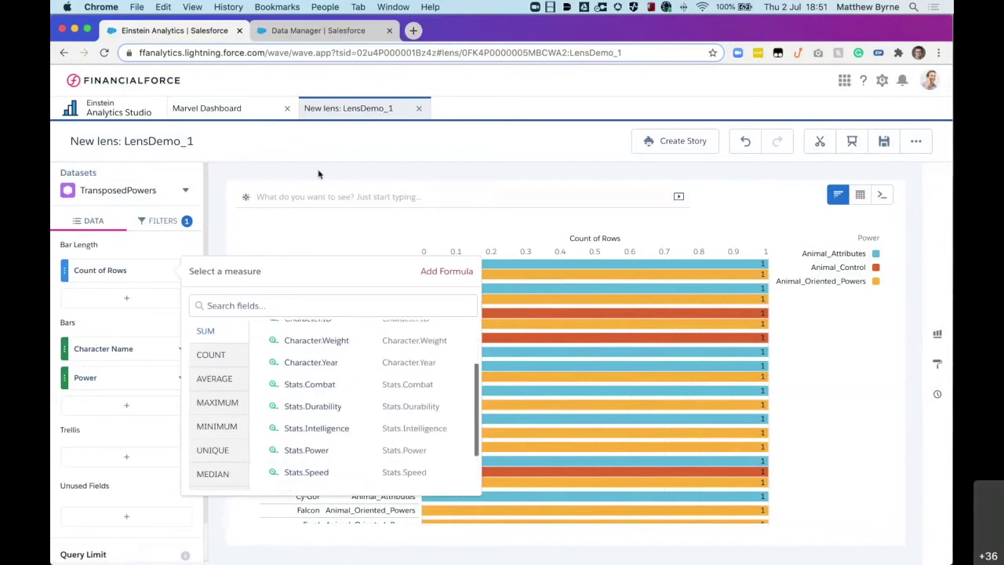
pyautogui.click(318, 174)
# Discard the unsaved TransposedPowers lens and present the Marvel Dashboard's Character Explorer in full screen
pyautogui.click(419, 108)
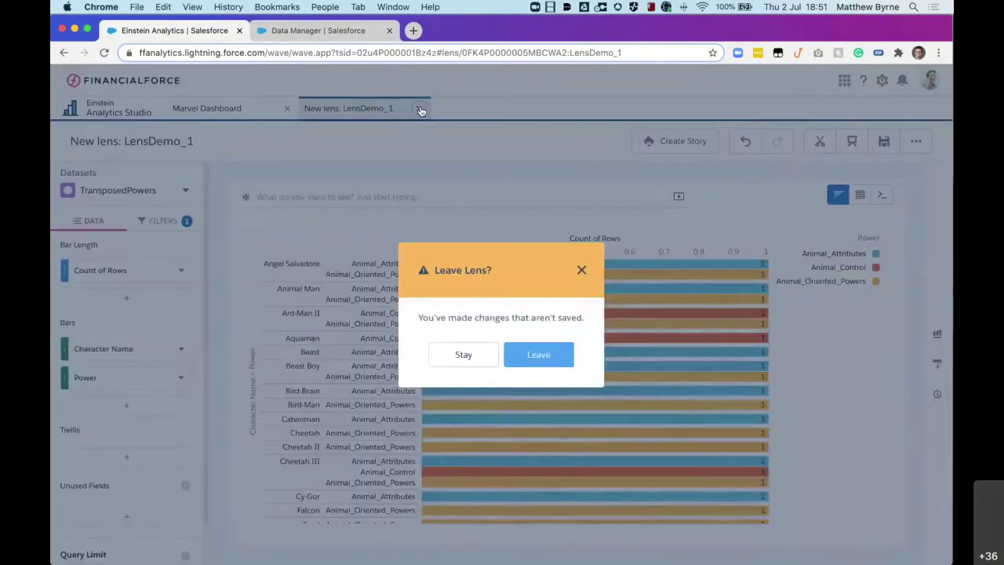
pyautogui.click(538, 354)
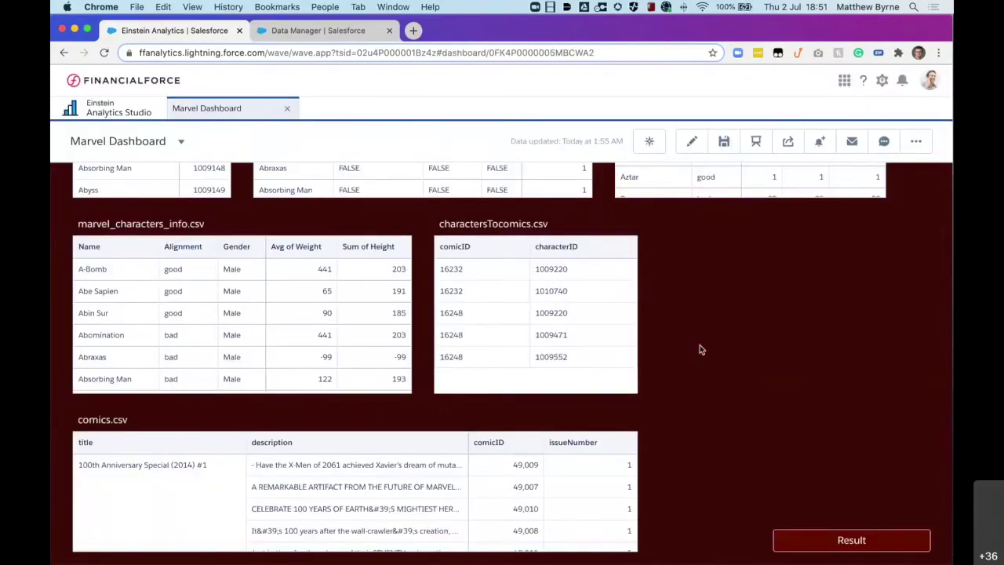
pyautogui.scroll(2, 701, 349)
pyautogui.scroll(5, 701, 349)
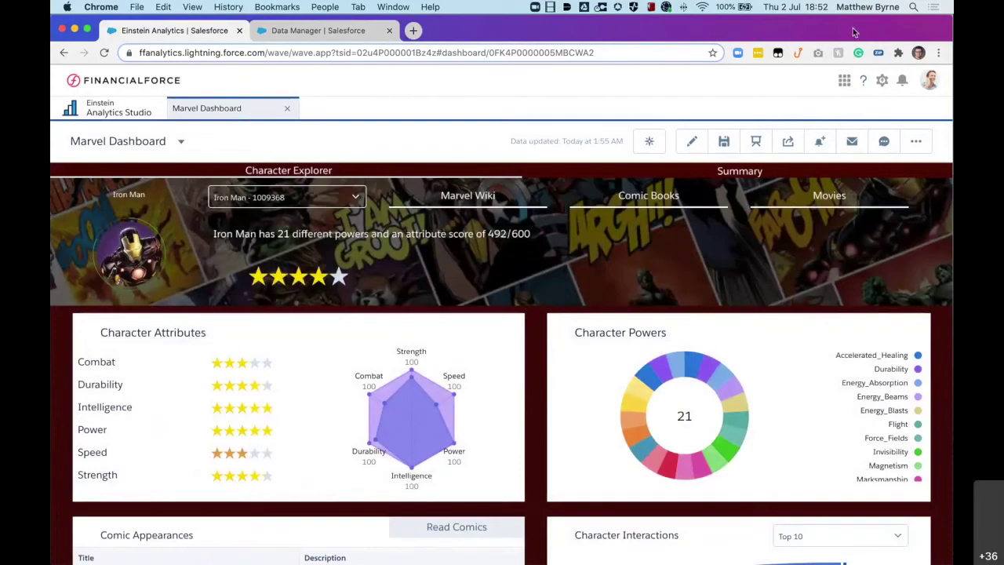
pyautogui.click(756, 142)
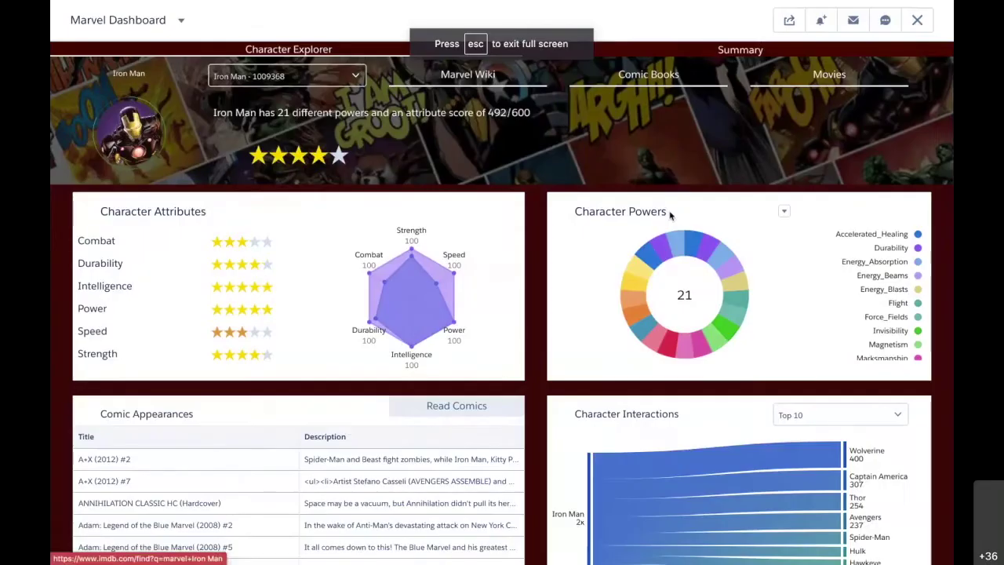
# Look through the character selector, keep Iron Man selected, and examine his attribute score and attributes radar chart
pyautogui.click(301, 78)
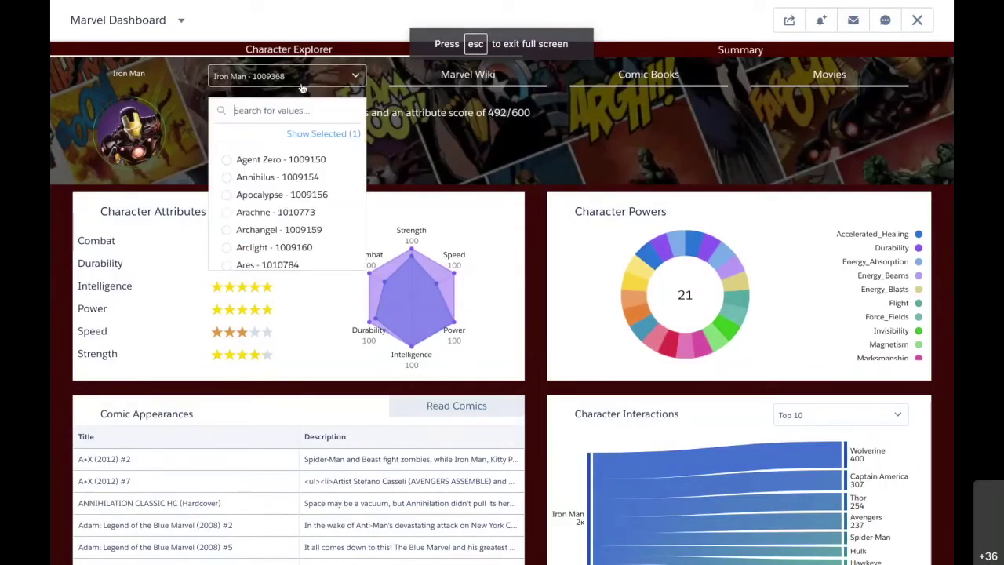
pyautogui.click(453, 165)
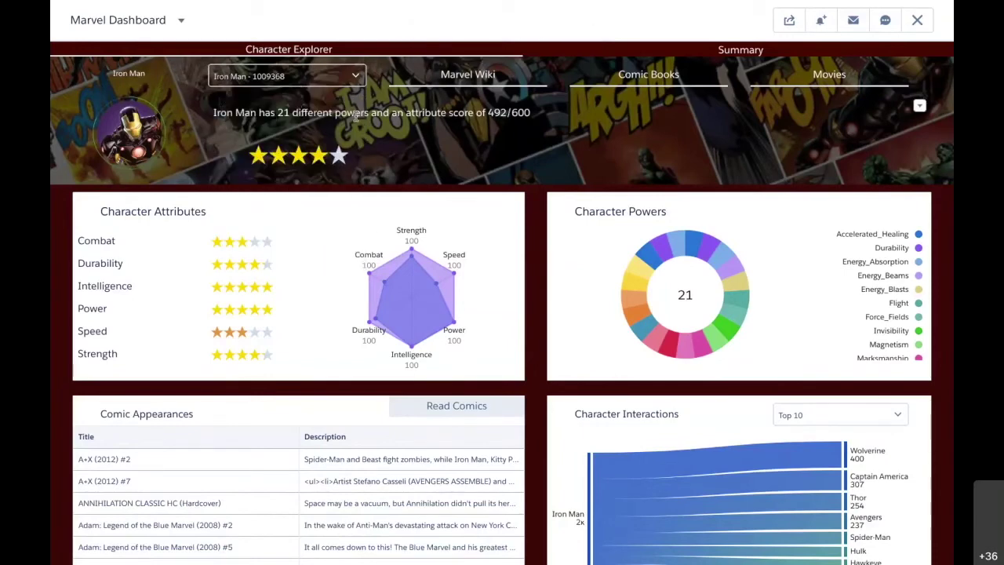
pyautogui.moveTo(488, 115); pyautogui.dragTo(516, 115)
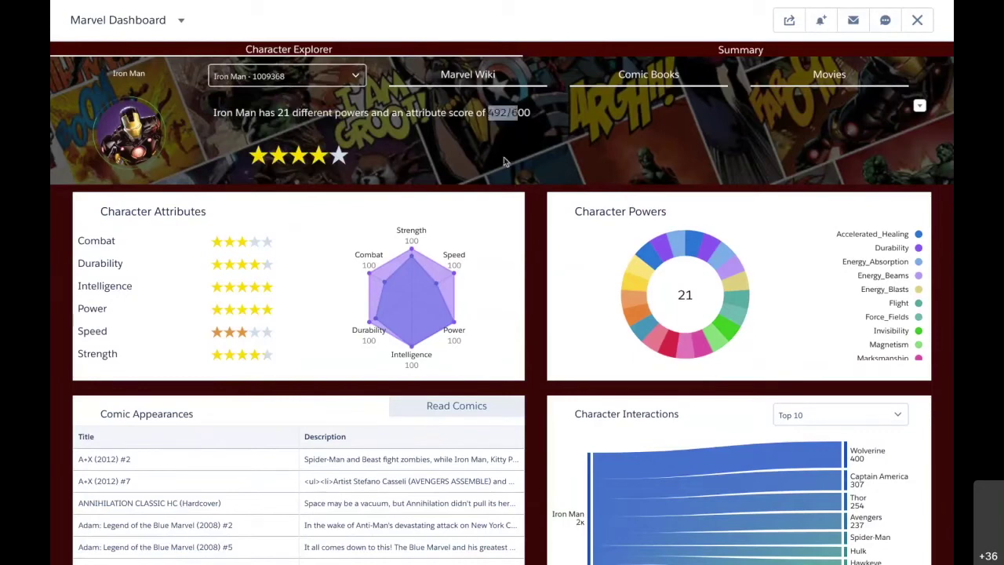
pyautogui.click(527, 192)
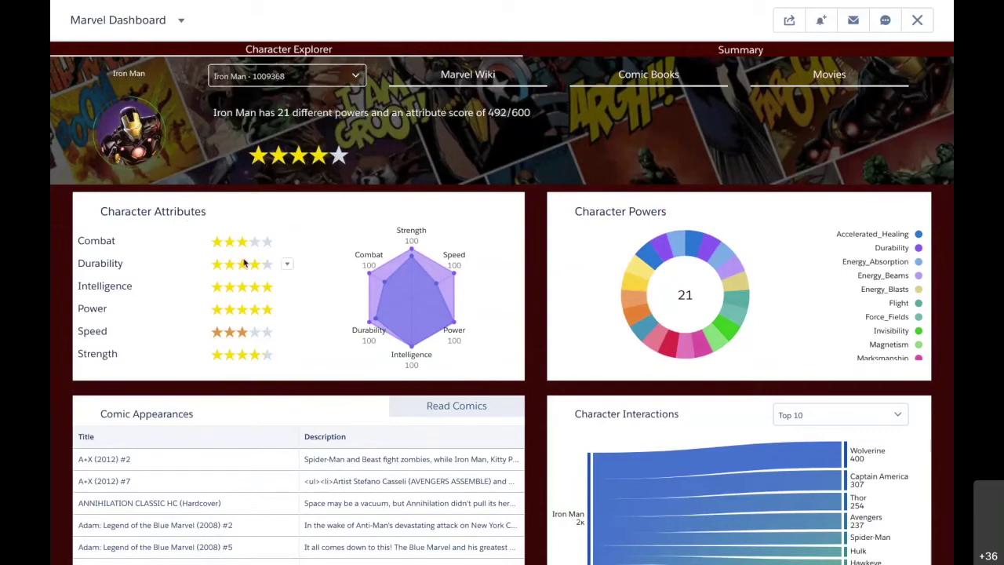
pyautogui.moveTo(413, 307)
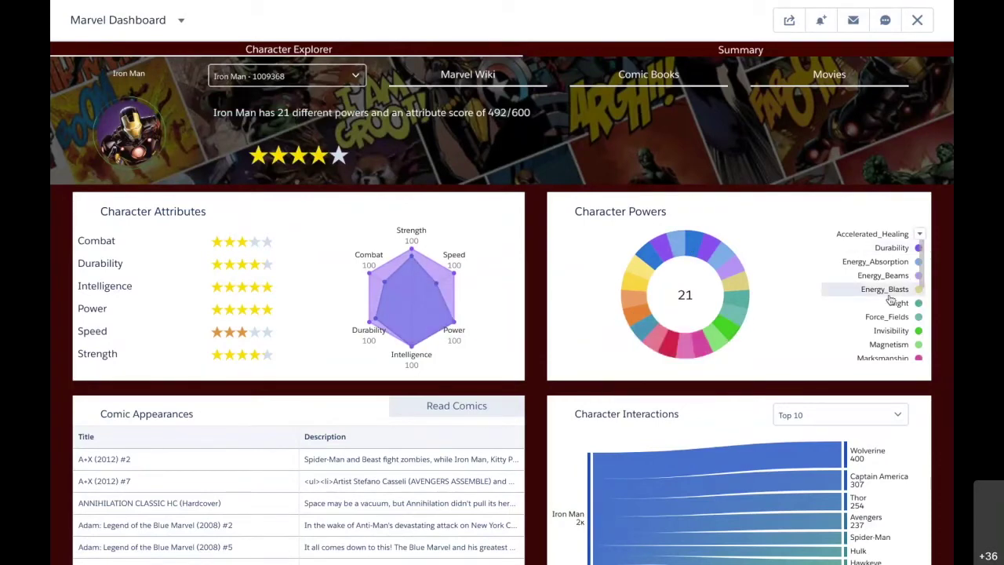
# Examine Iron Man's list of powers in Character Powers and the titles and descriptions in the Comic Appearances table
pyautogui.scroll(-2, 892, 300)
pyautogui.scroll(2, 891, 299)
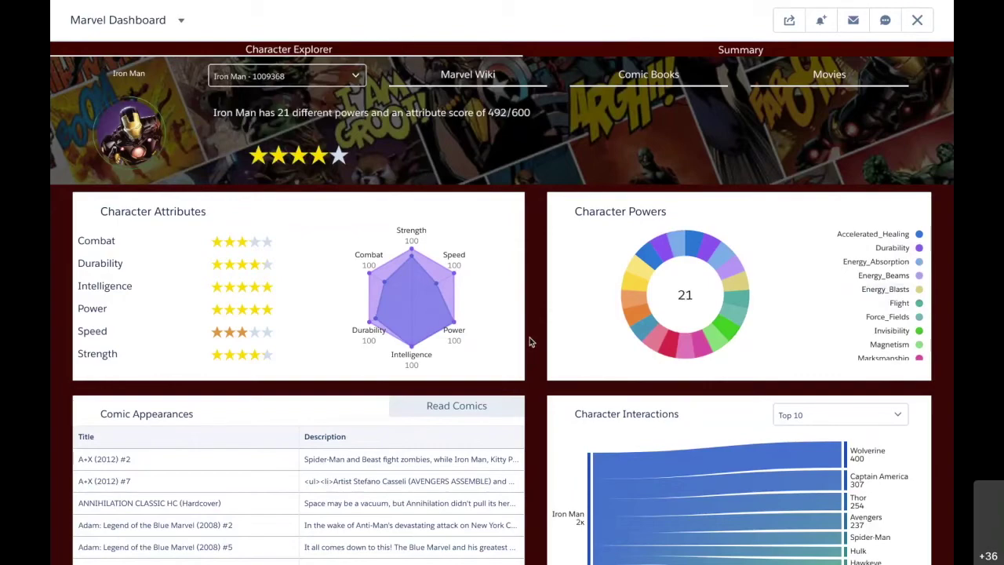
pyautogui.scroll(-1, 526, 342)
pyautogui.scroll(1, 526, 337)
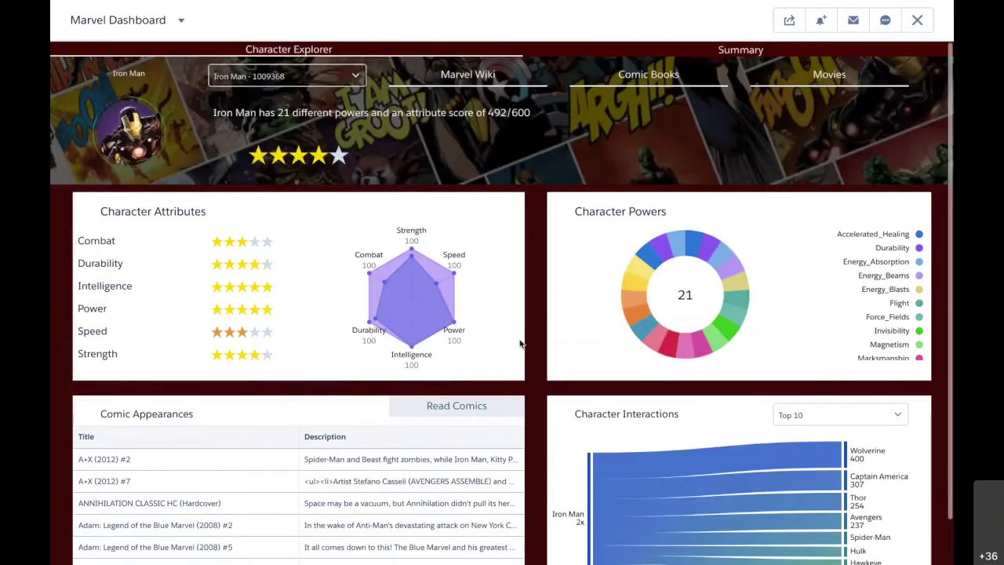
pyautogui.scroll(-1, 494, 299)
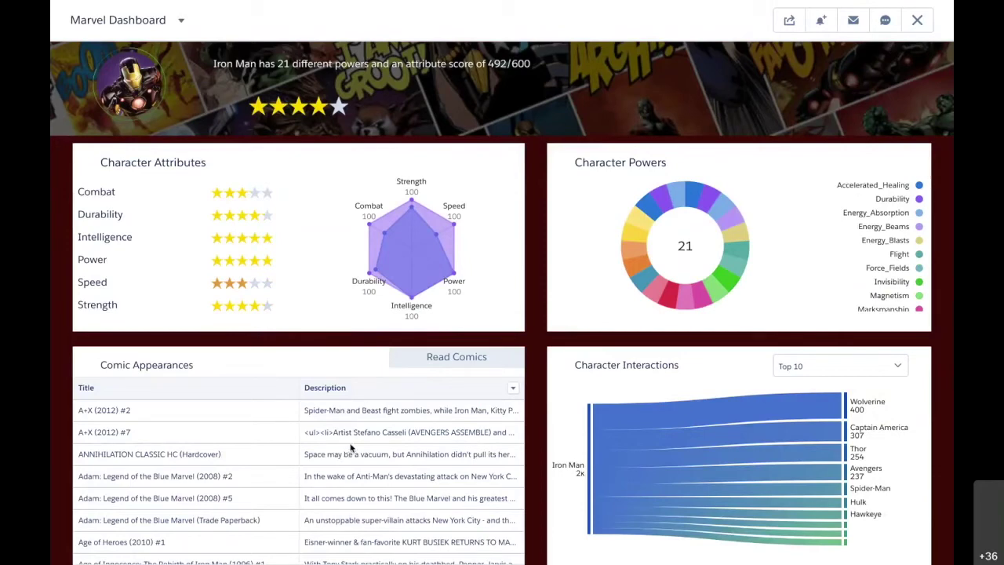
pyautogui.scroll(-1, 374, 453)
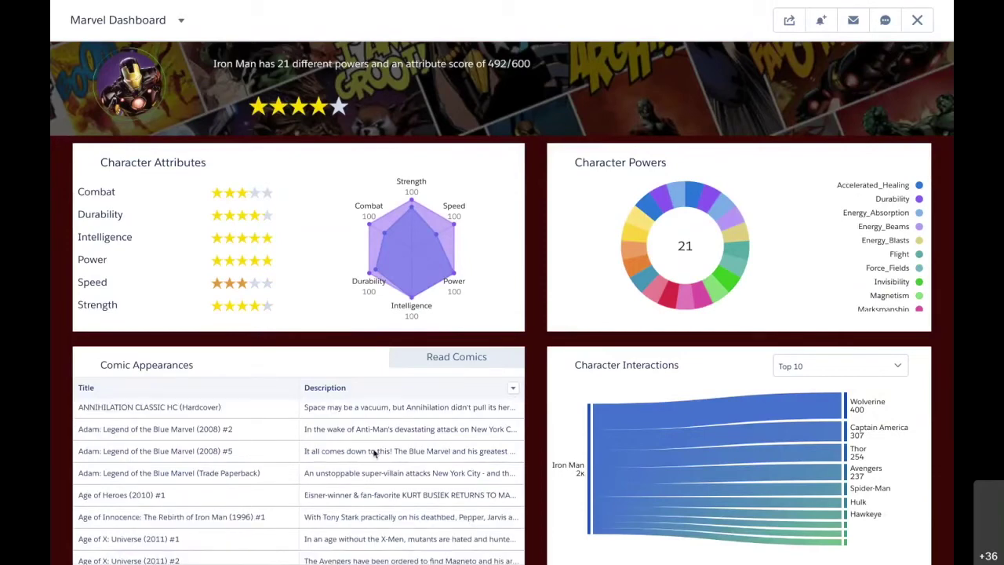
pyautogui.scroll(1, 374, 453)
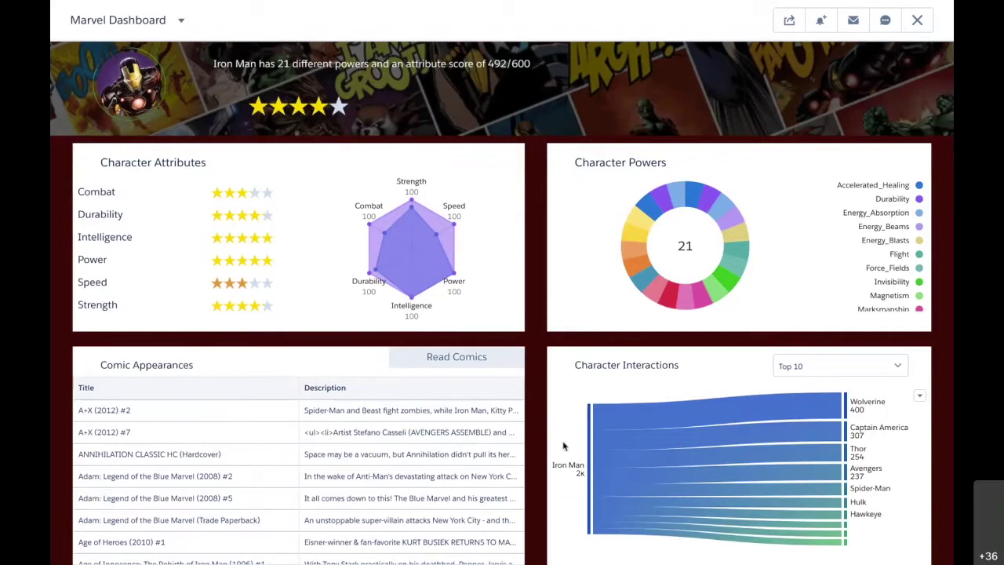
# Switch the Character Interactions chart to Top 20 and back to Top 10
pyautogui.moveTo(810, 407)
pyautogui.click(803, 370)
pyautogui.click(816, 466)
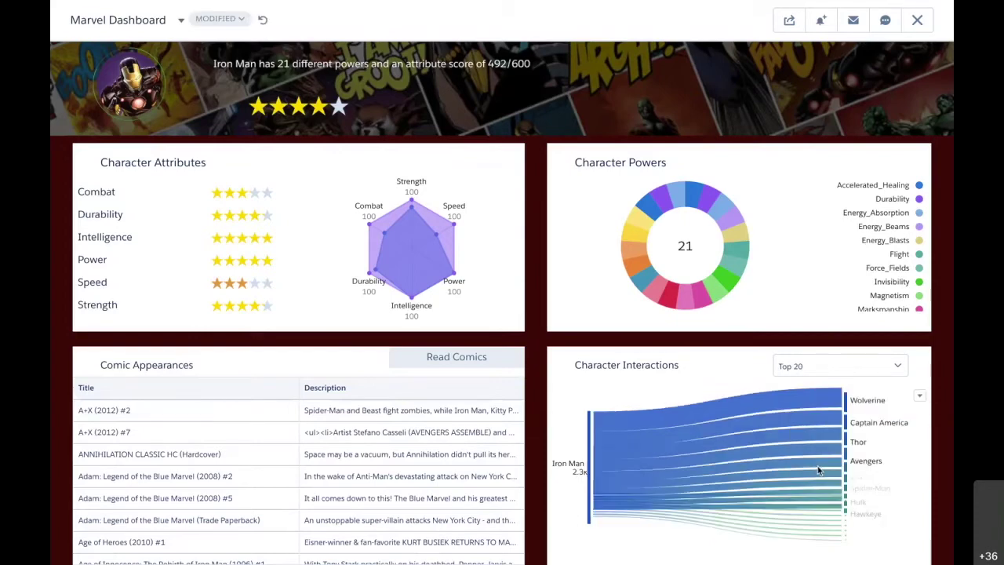
pyautogui.click(839, 365)
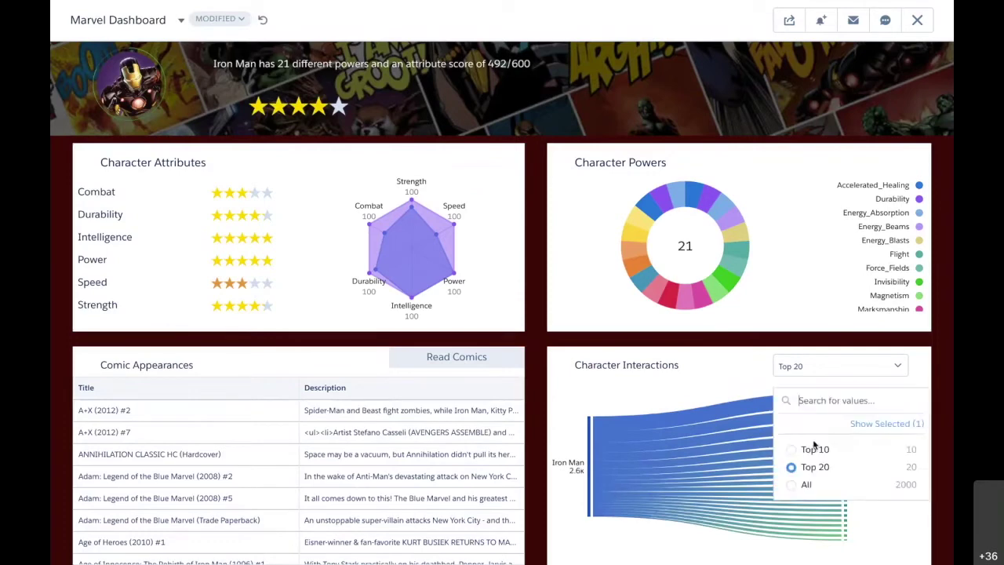
pyautogui.click(814, 449)
# Exit the full-screen presentation, view Iron Man's comics on the Marvel website from Comic Appearances, and return to the Marvel Dashboard
pyautogui.scroll(1, 536, 376)
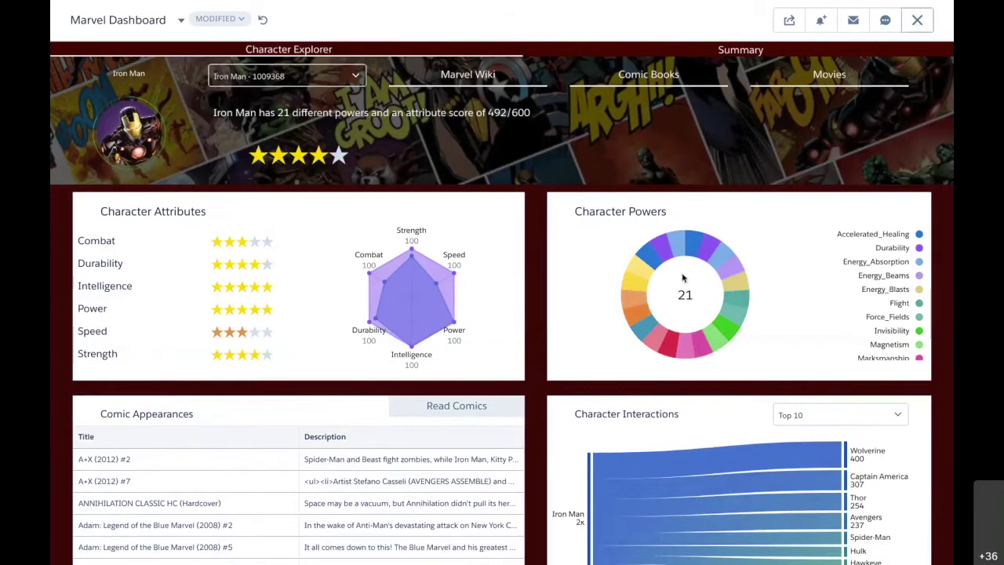
pyautogui.press('p')
pyautogui.scroll(-3, 525, 358)
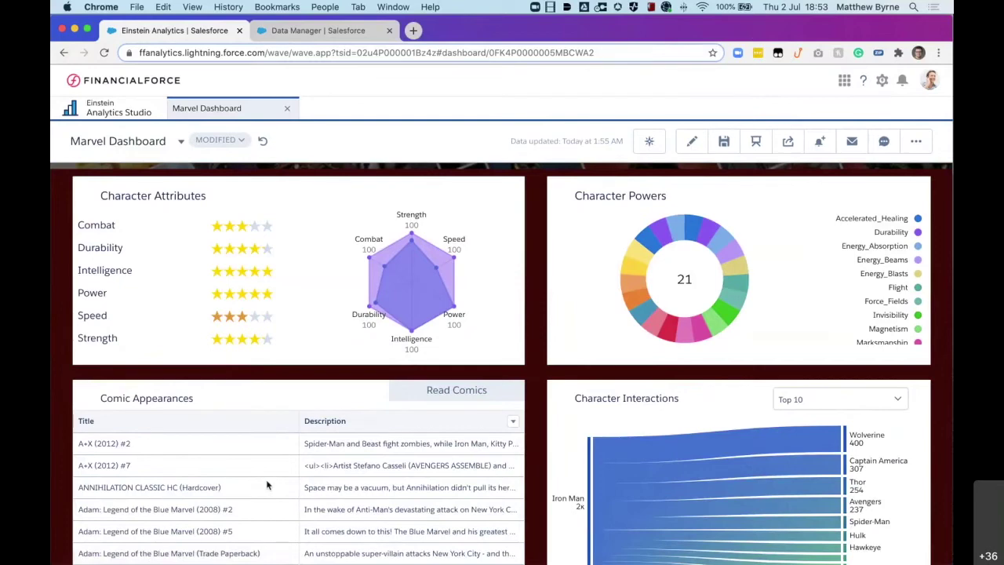
pyautogui.click(446, 391)
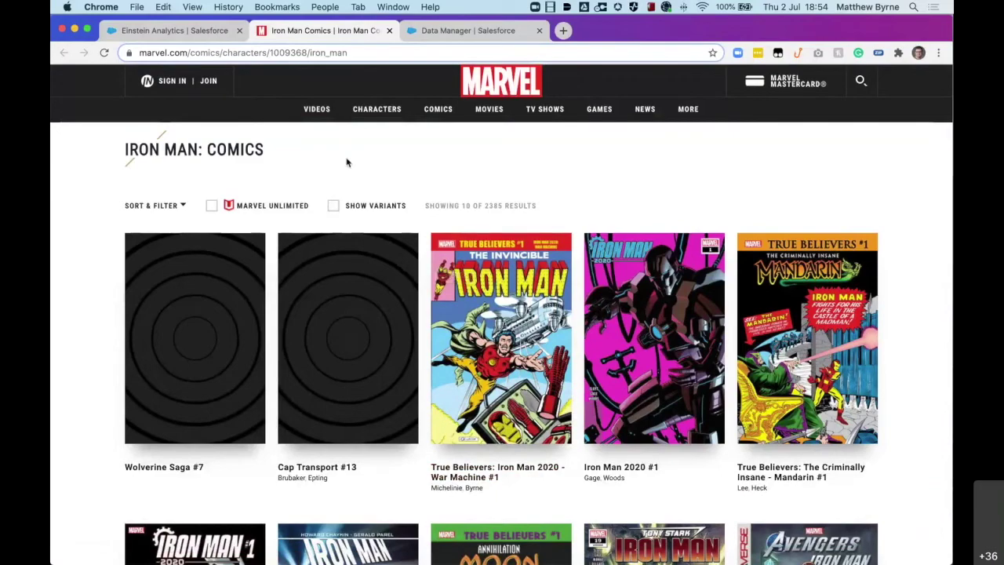
pyautogui.hotkey('ctrl', 'shift', 'Tab')
pyautogui.scroll(2, 537, 393)
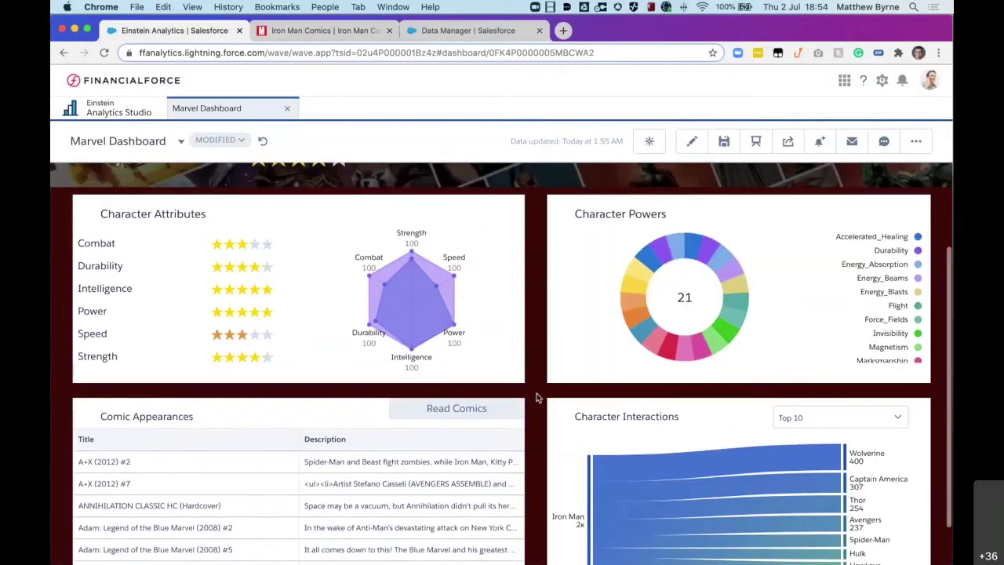
# View Iron Man's Marvel Wiki page and his IMDb movie results from the Character Explorer links, returning to the Marvel Dashboard after each
pyautogui.scroll(3, 537, 393)
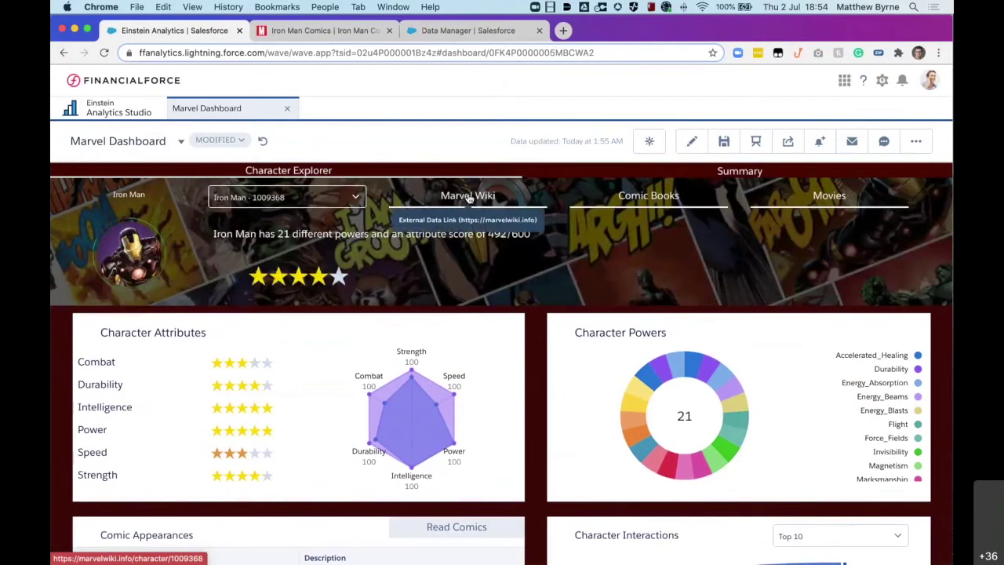
pyautogui.click(468, 199)
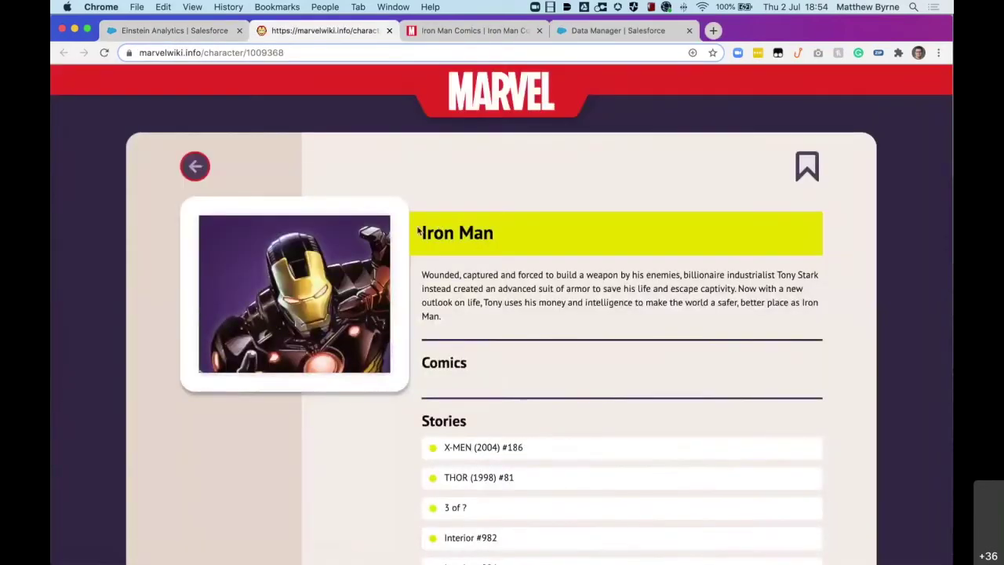
pyautogui.click(189, 31)
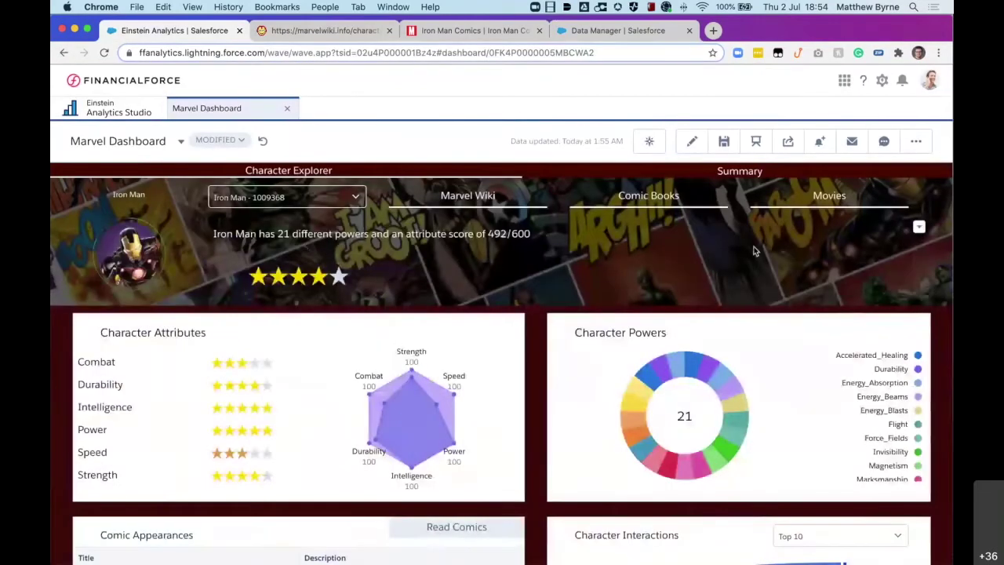
pyautogui.click(819, 199)
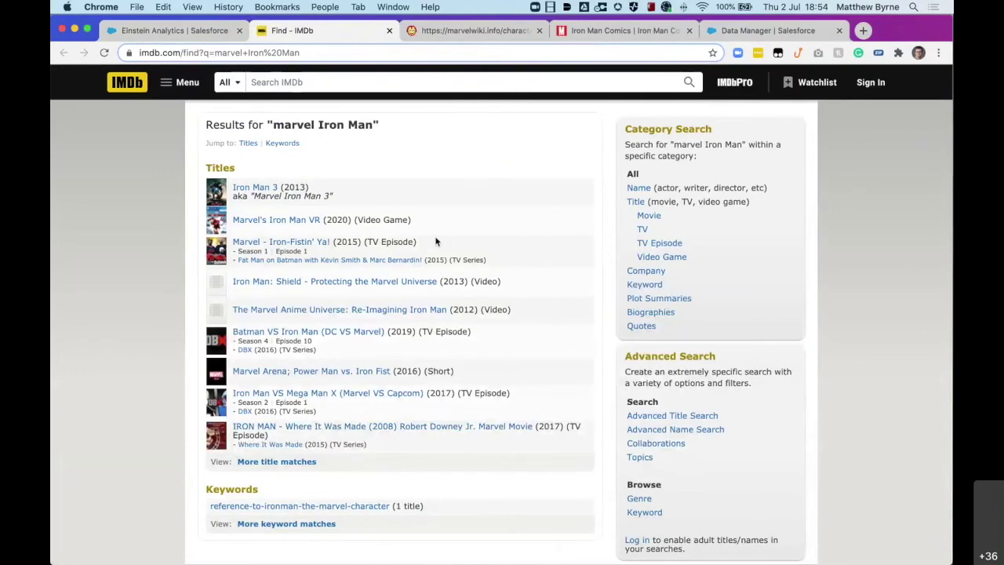
pyautogui.click(190, 33)
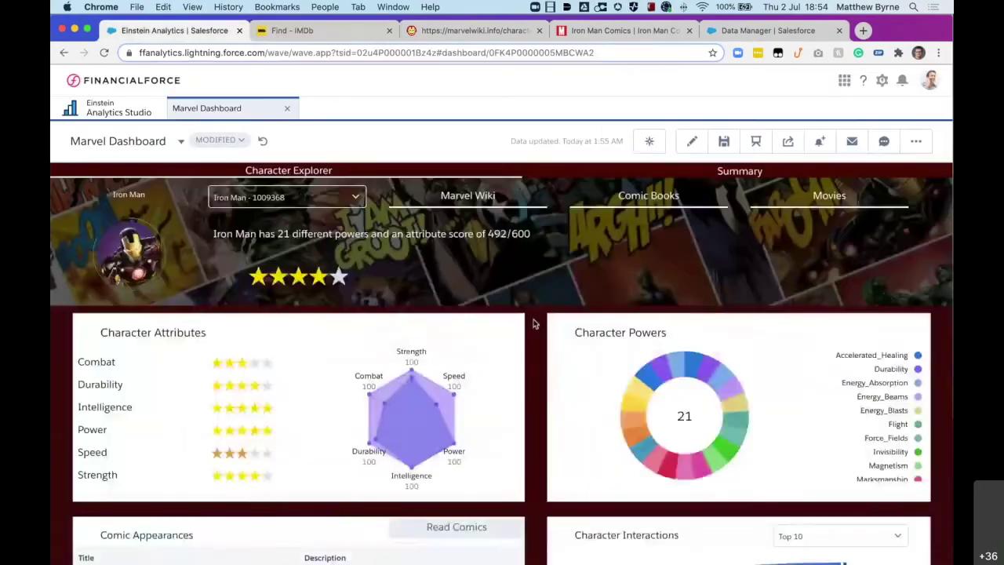
# Show the Summary page and examine its filters, Powers Breakdown, gender-by-alignment chart and ranked character table
pyautogui.click(749, 170)
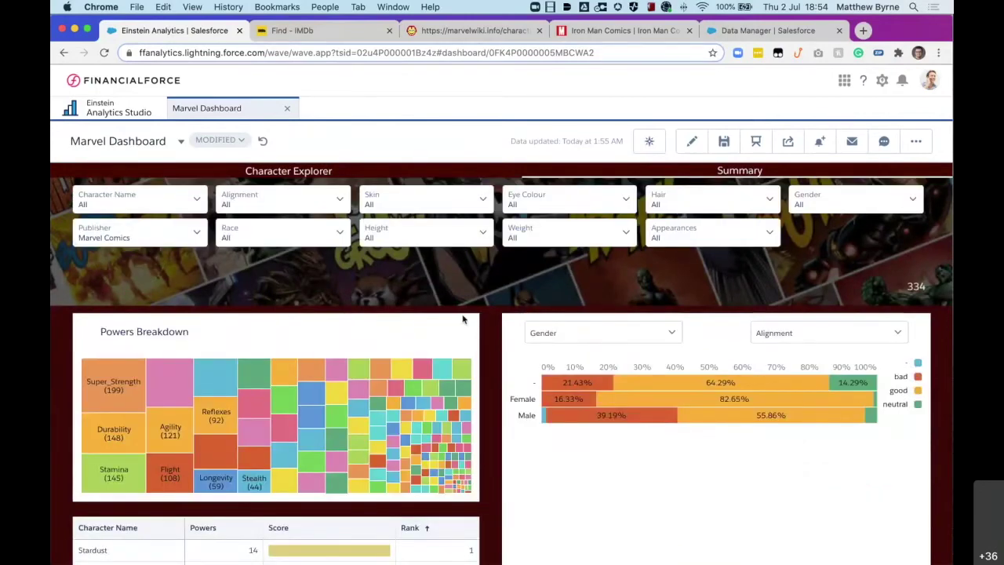
pyautogui.scroll(-2, 478, 318)
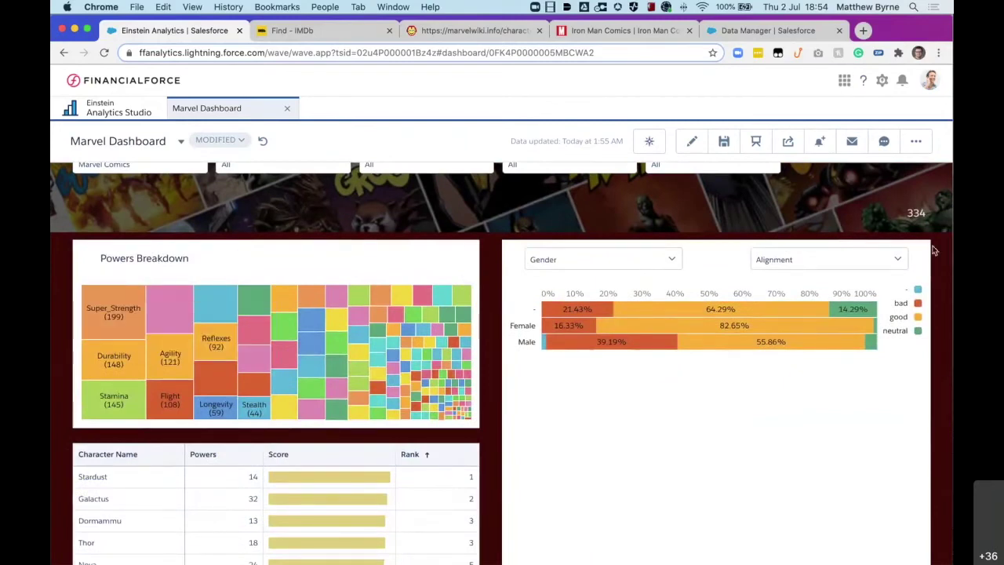
pyautogui.scroll(2, 863, 240)
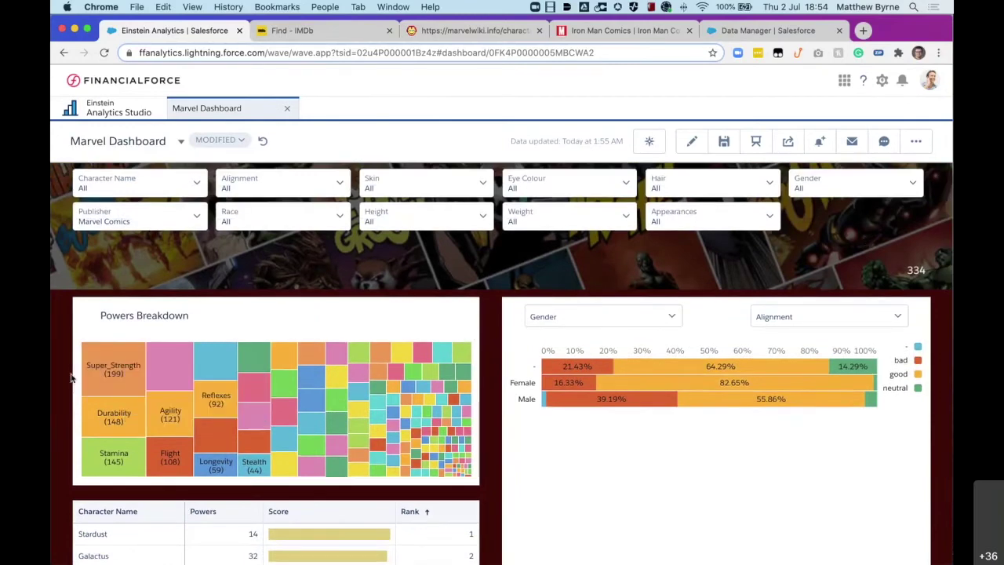
pyautogui.scroll(-3, 70, 378)
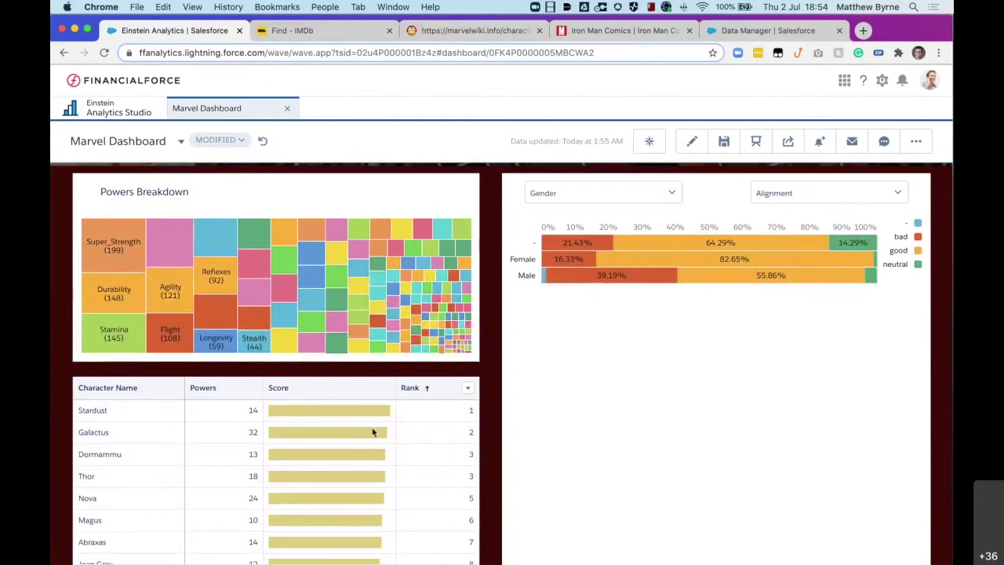
pyautogui.moveTo(366, 415)
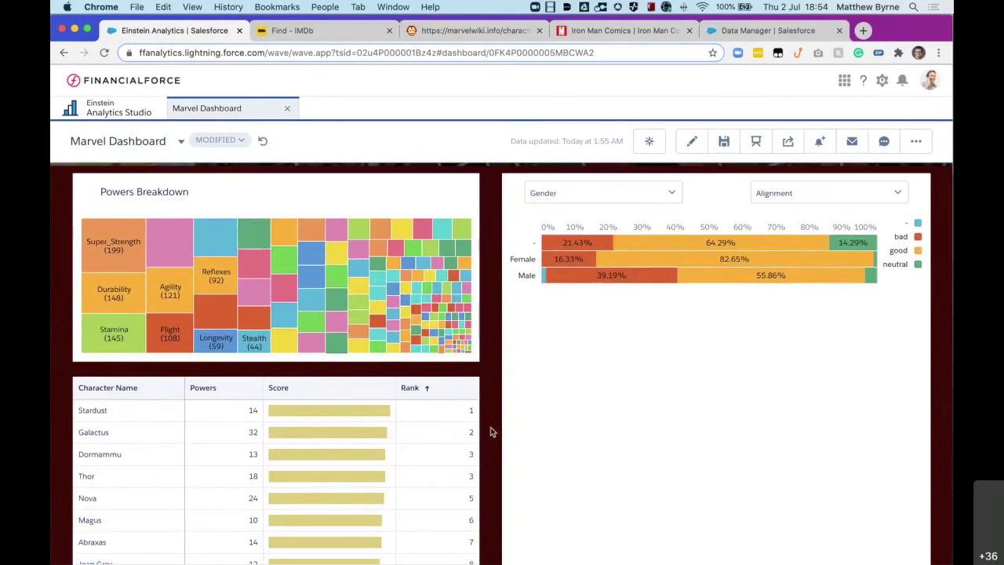
# Return to the Character Explorer, find Stardust by searching "star", and select the character to view its profile
pyautogui.scroll(3, 486, 430)
pyautogui.click(289, 172)
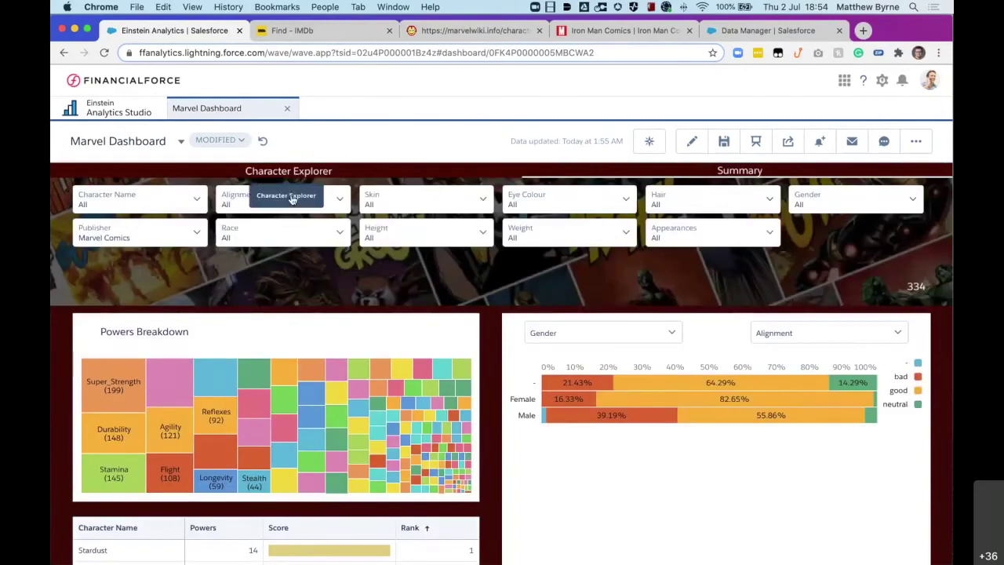
pyautogui.click(287, 198)
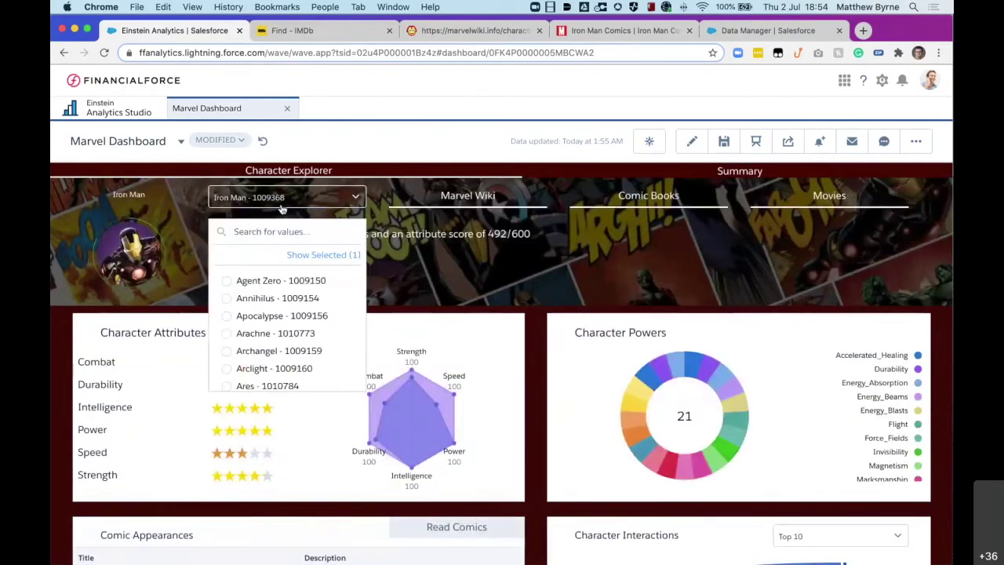
pyautogui.write('star')
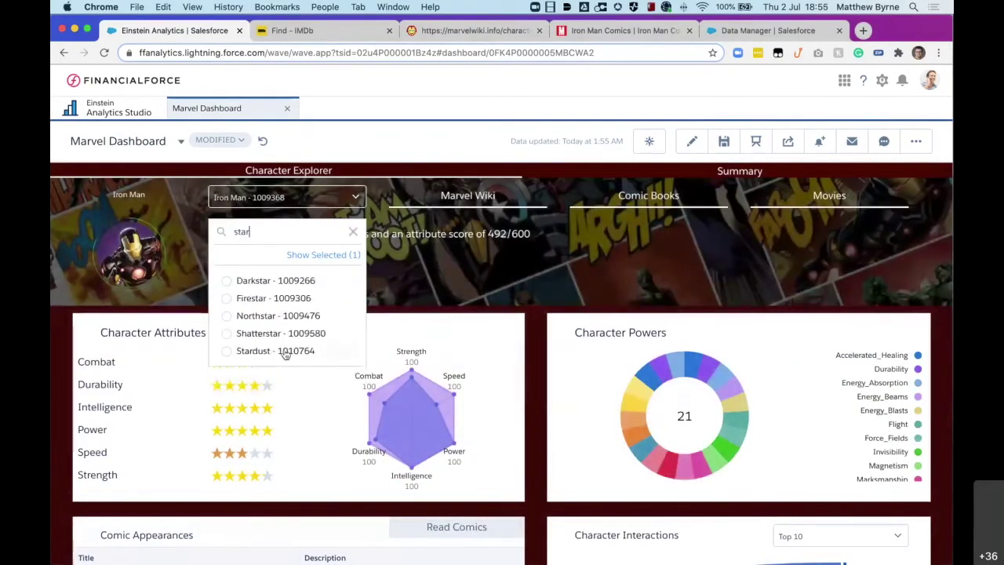
pyautogui.click(286, 353)
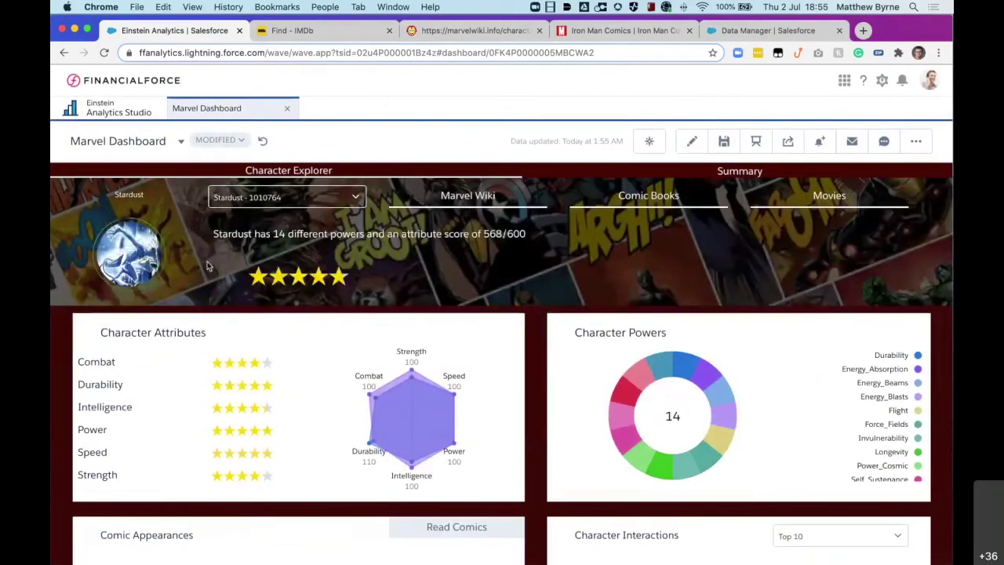
pyautogui.moveTo(139, 252)
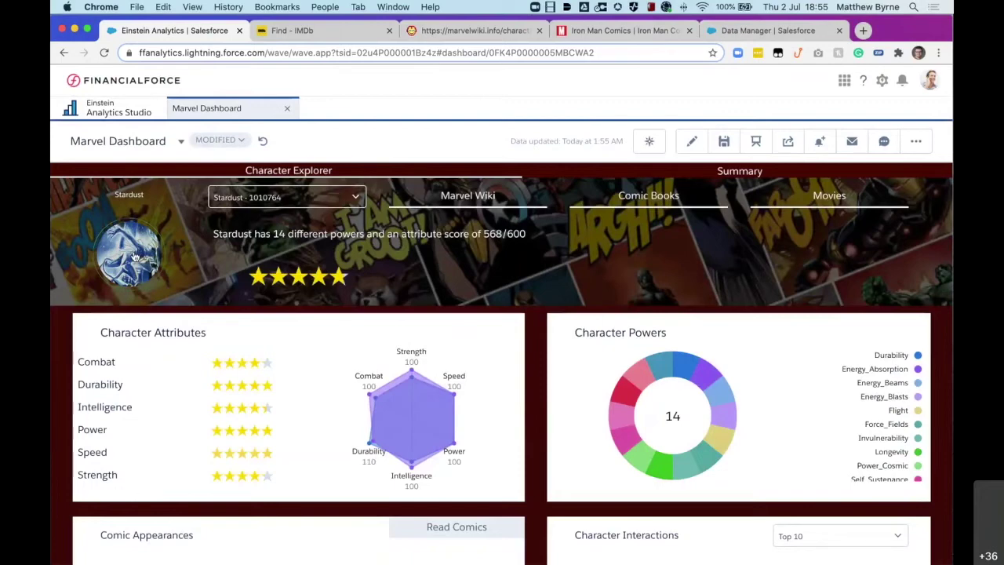
# Select Thanos in the Character Explorer, view his comics on the Marvel website, and return to the Marvel Dashboard
pyautogui.click(305, 205)
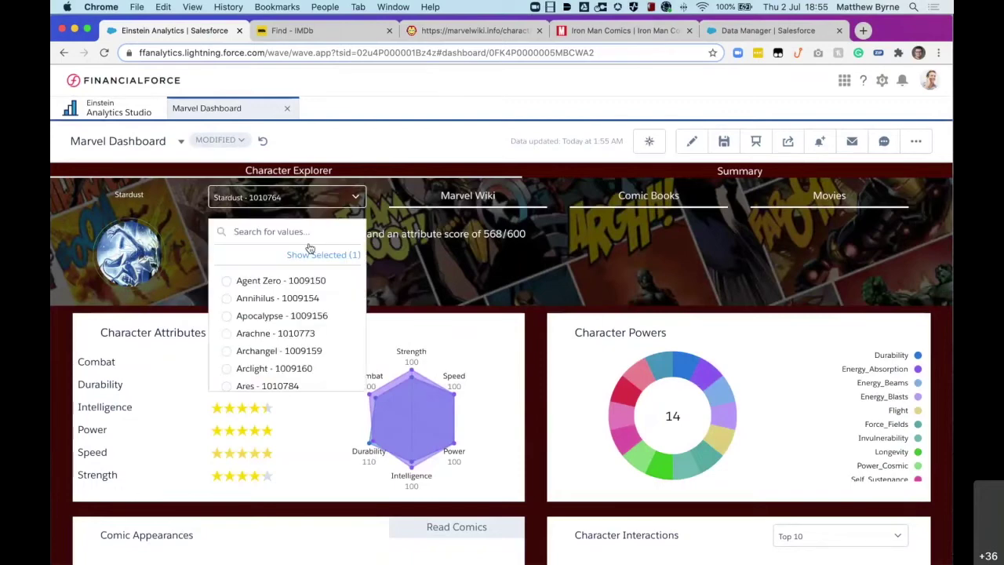
pyautogui.write('than')
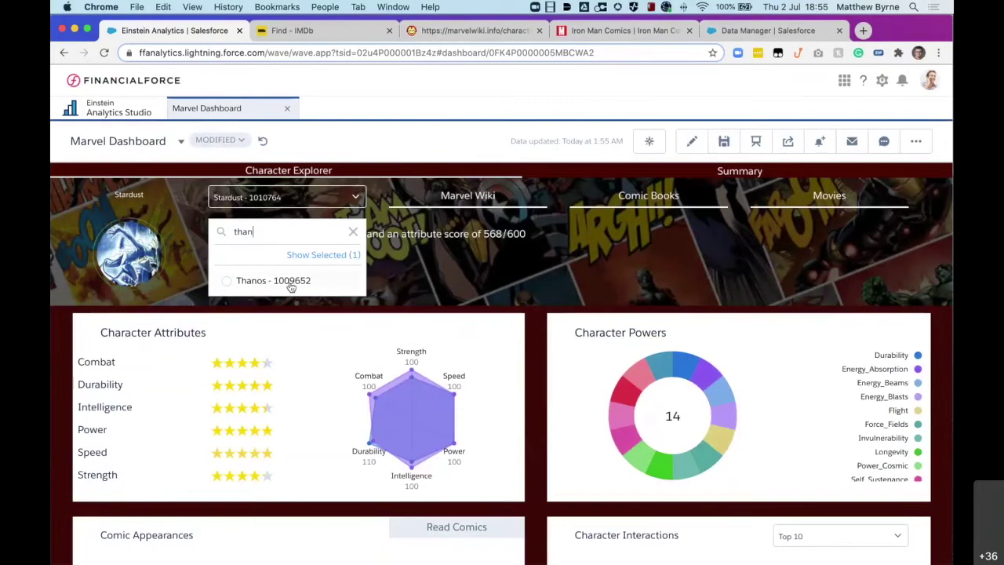
pyautogui.click(291, 284)
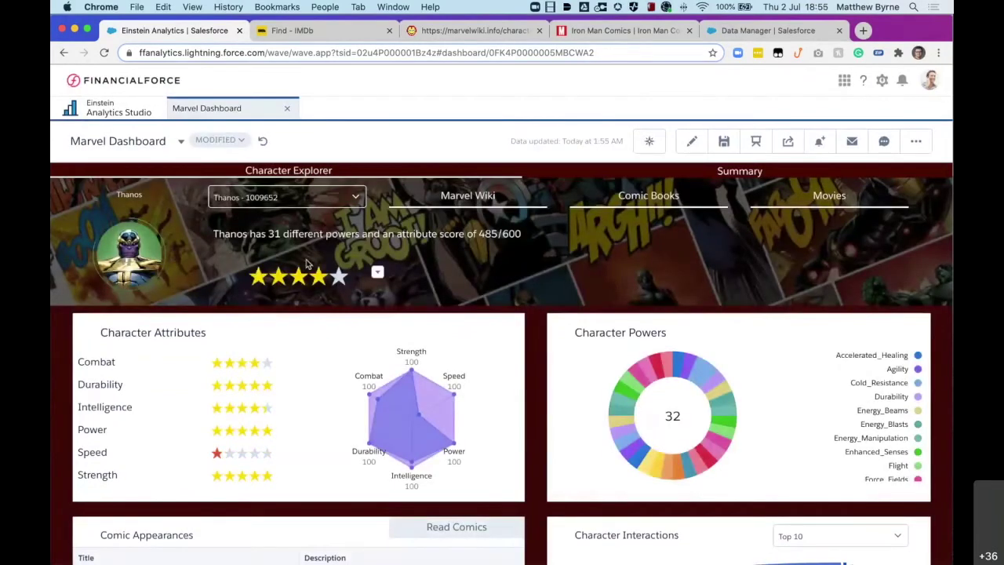
pyautogui.scroll(-3, 510, 298)
pyautogui.scroll(3, 538, 330)
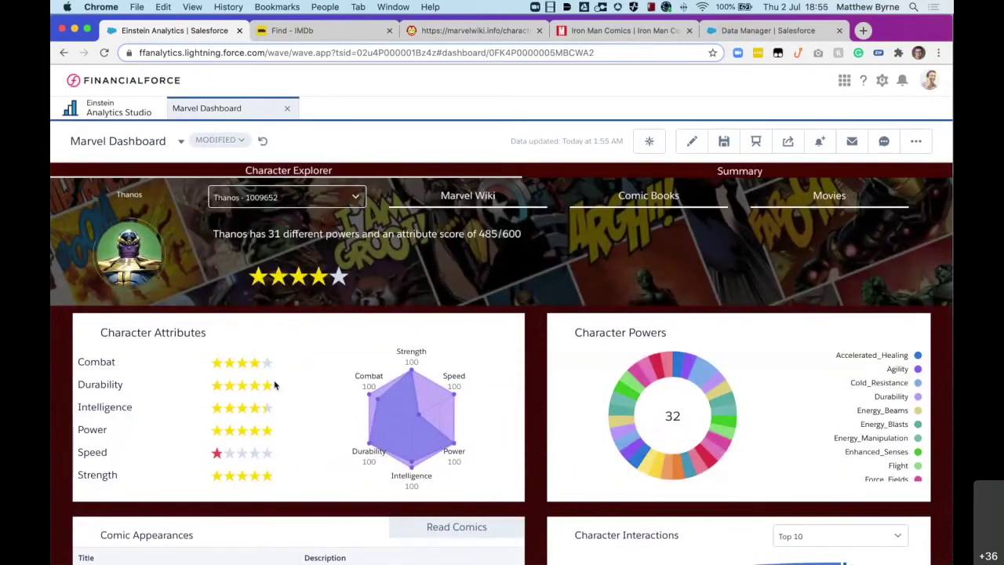
pyautogui.click(461, 529)
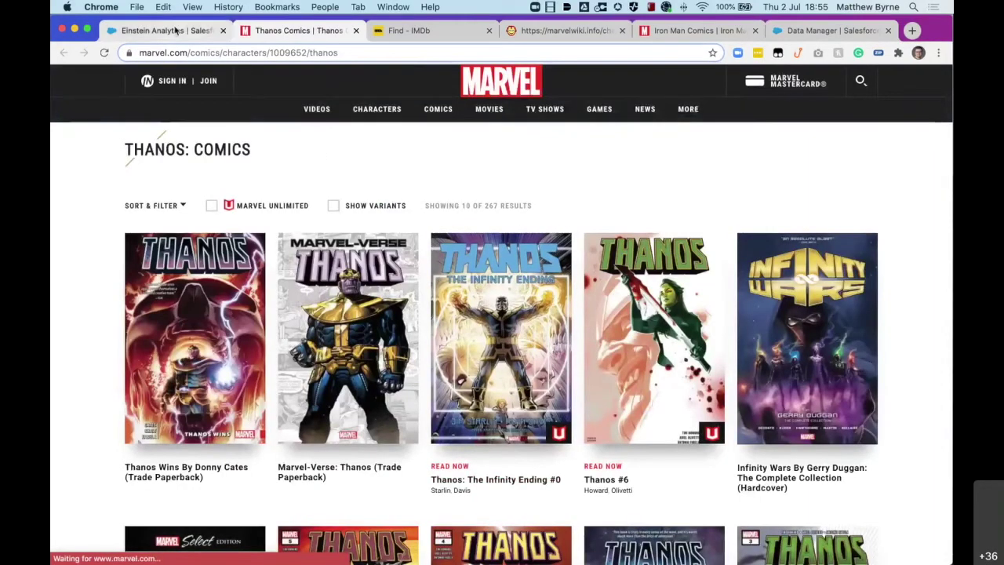
pyautogui.hotkey('ctrl', 'shift', 'Tab')
# On the Summary page, try grouping the alignment bar chart by Race, and set its grouping to Power
pyautogui.click(739, 171)
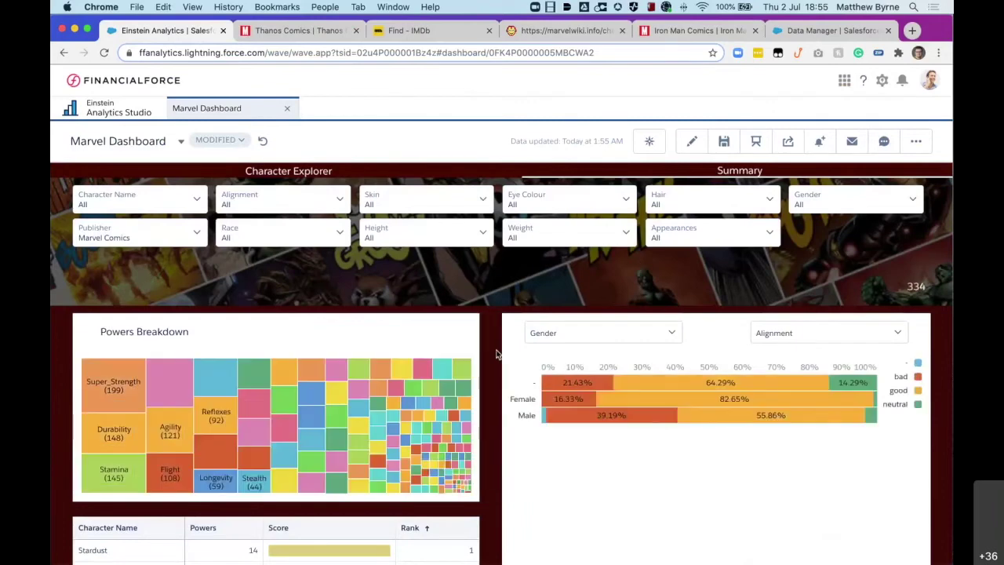
pyautogui.scroll(-4, 496, 353)
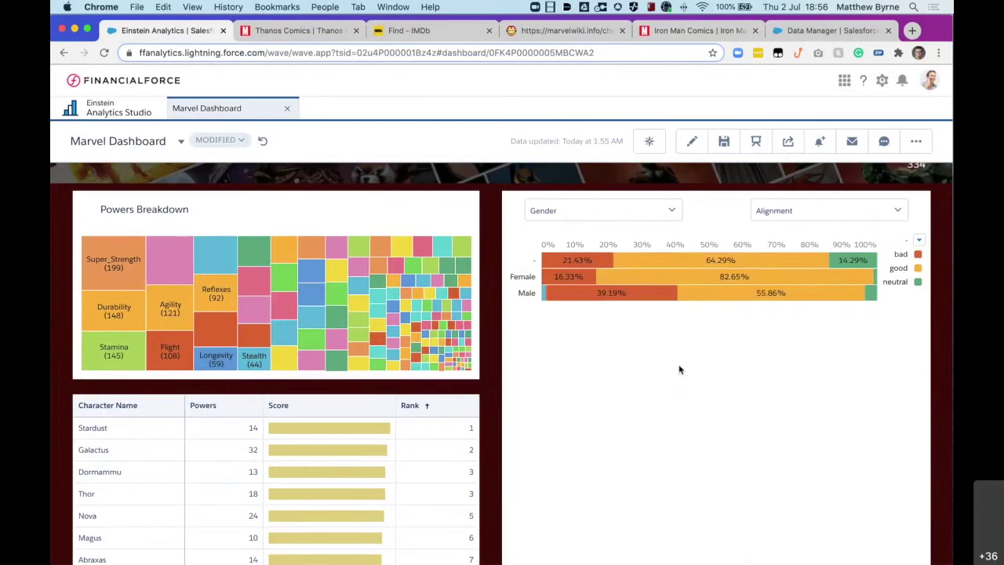
pyautogui.click(583, 219)
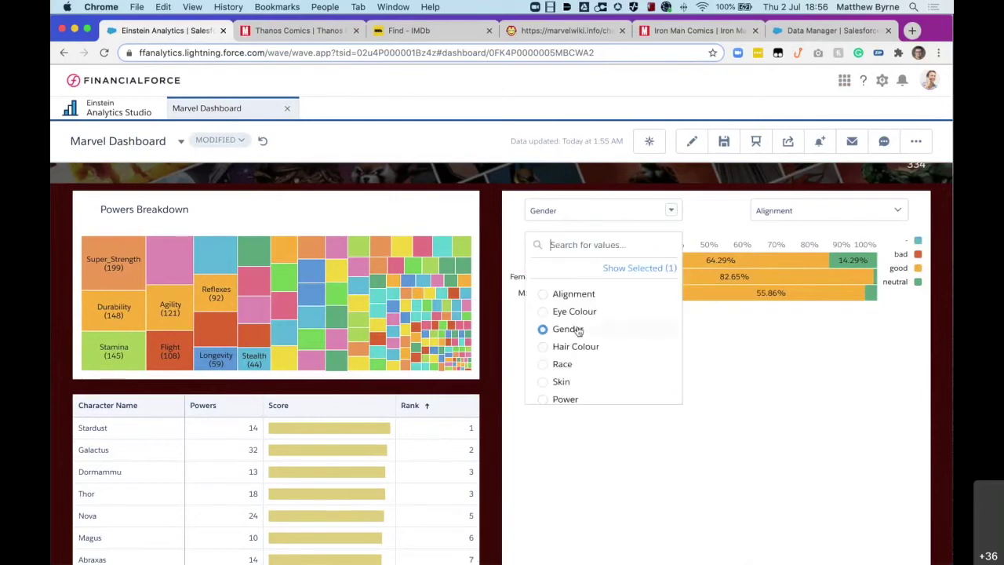
pyautogui.click(563, 369)
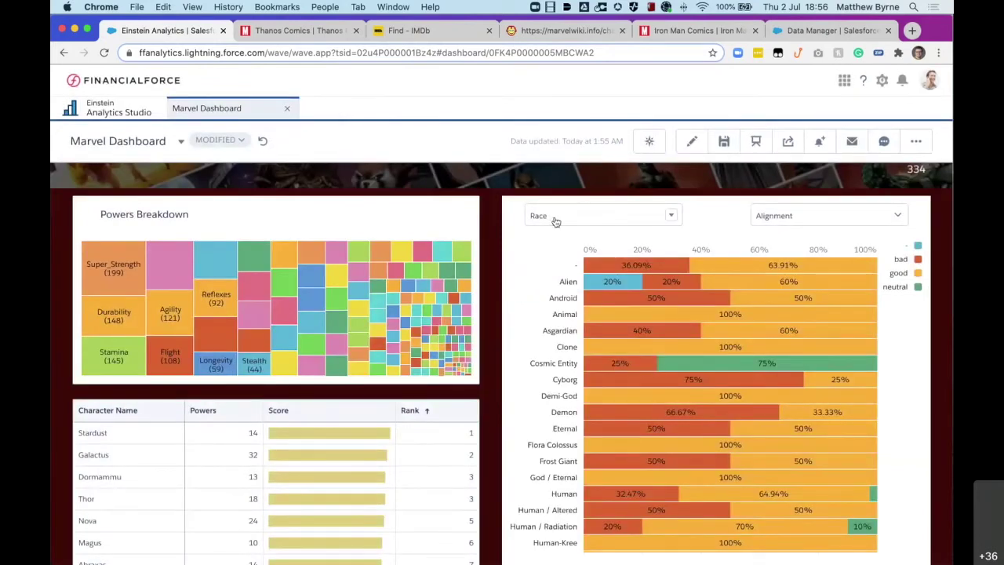
pyautogui.click(555, 219)
pyautogui.write('po')
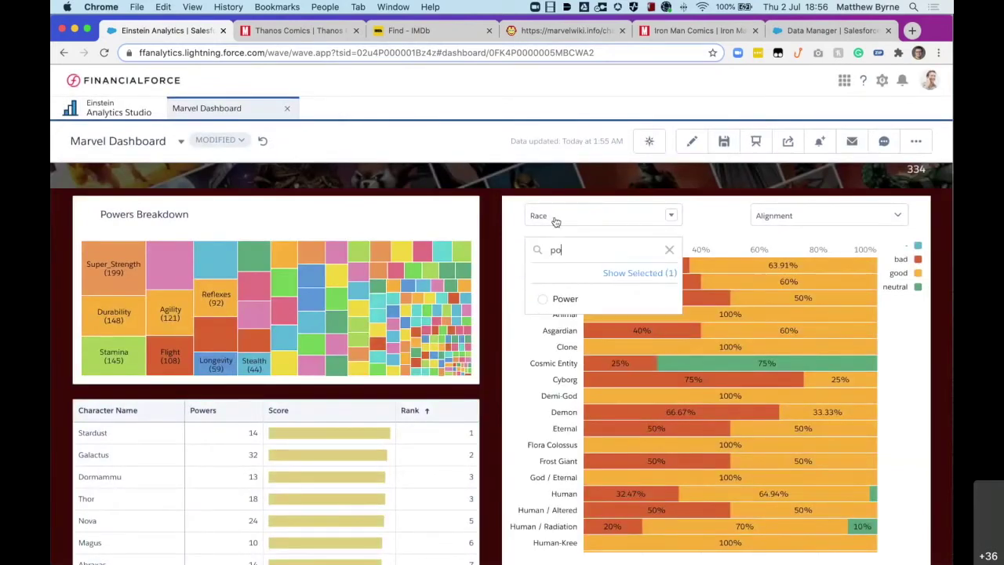
pyautogui.click(566, 299)
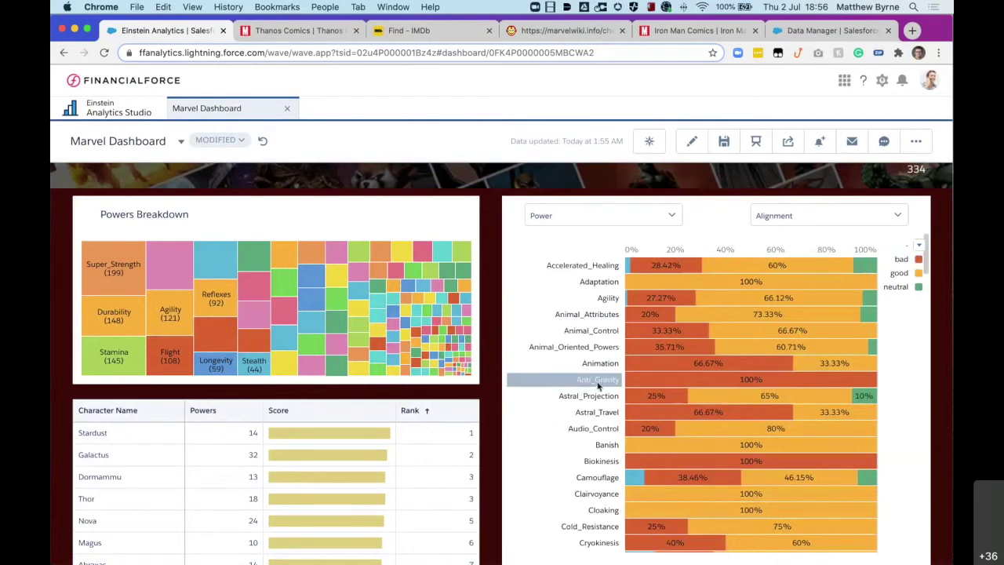
# Filter the Summary page to bad characters with the Anti_Gravity power and examine the matching entry in the character table
pyautogui.moveTo(659, 385)
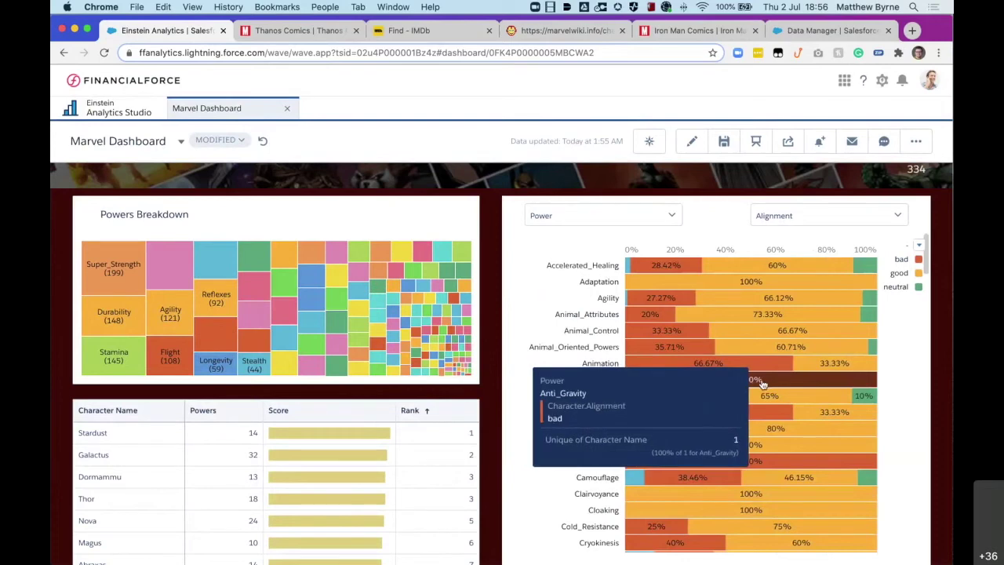
pyautogui.click(664, 380)
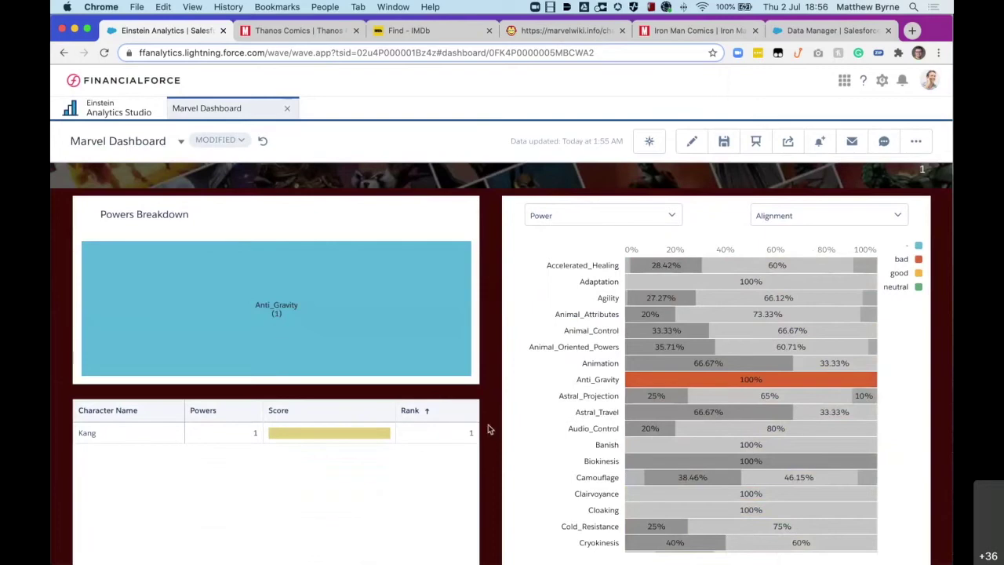
pyautogui.scroll(3, 484, 427)
pyautogui.scroll(-2, 484, 428)
pyautogui.scroll(-1, 484, 430)
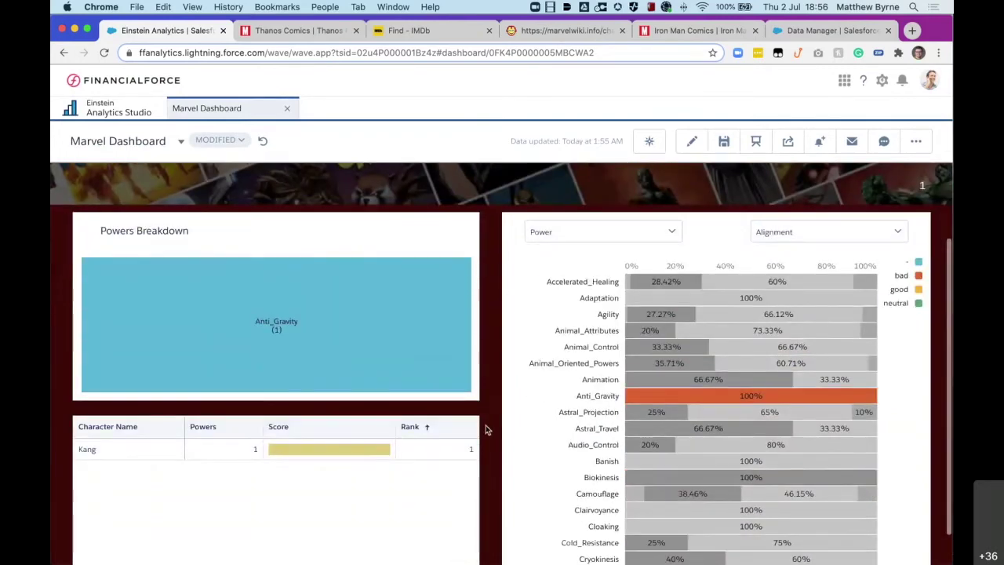
pyautogui.moveTo(360, 455)
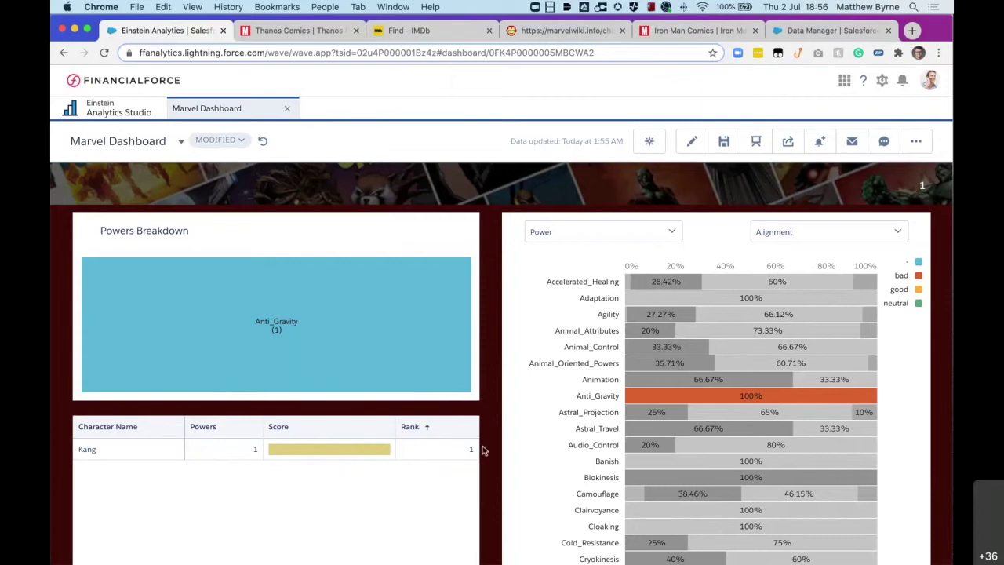
# Switch to the Character Explorer, search the character selector for "ka", and select Kang
pyautogui.scroll(3, 337, 167)
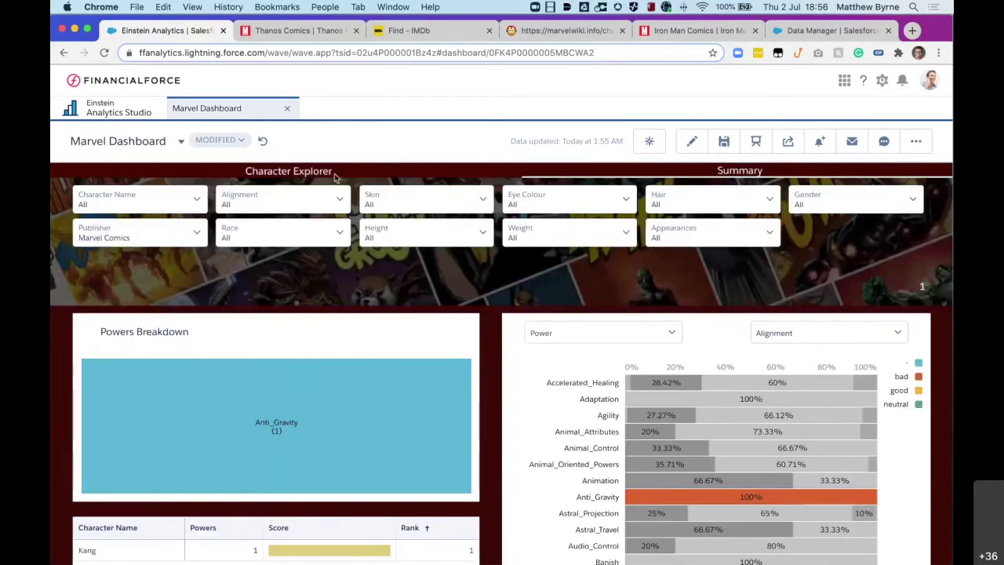
pyautogui.click(335, 177)
pyautogui.click(311, 203)
pyautogui.write('ka')
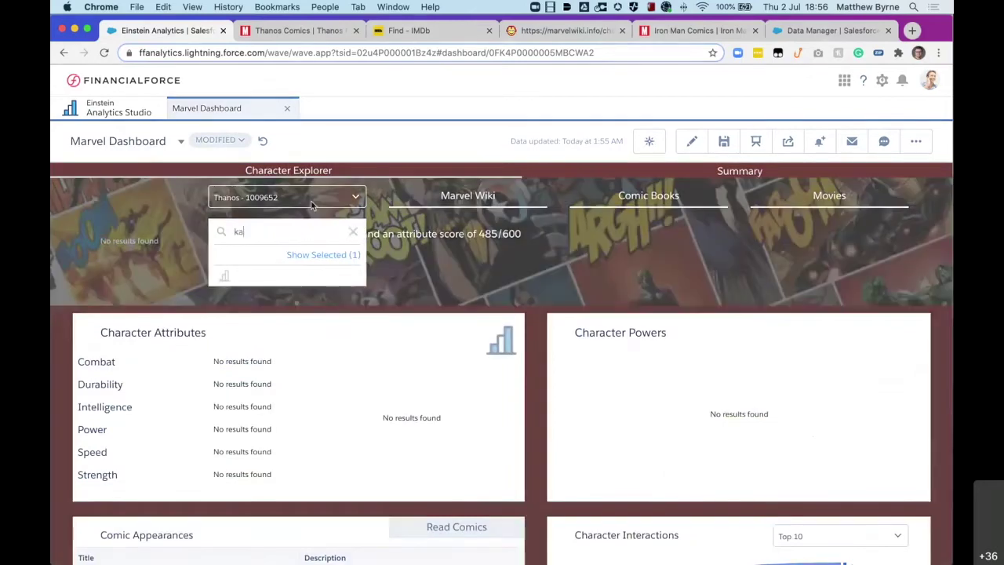
pyautogui.click(301, 281)
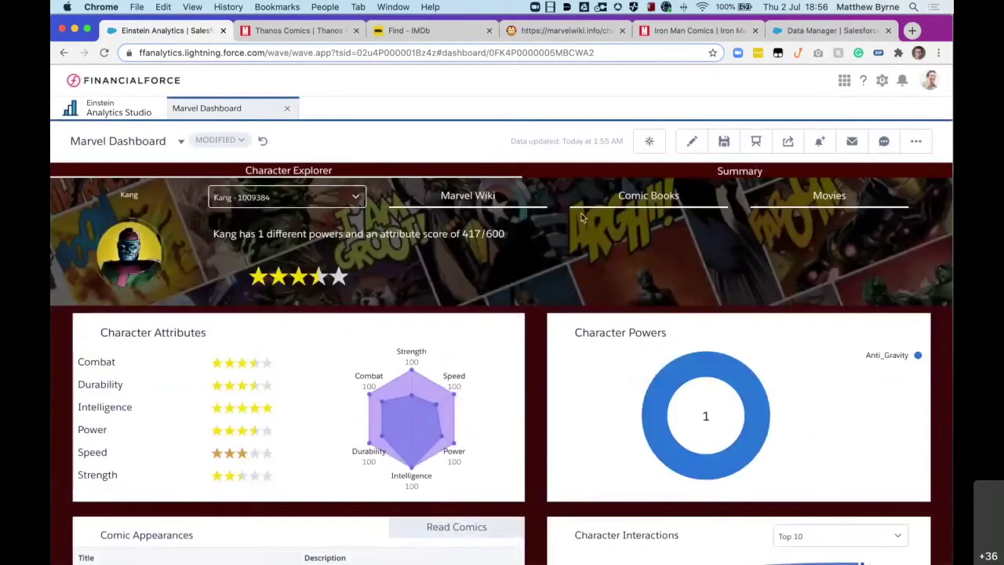
pyautogui.click(739, 171)
pyautogui.click(687, 510)
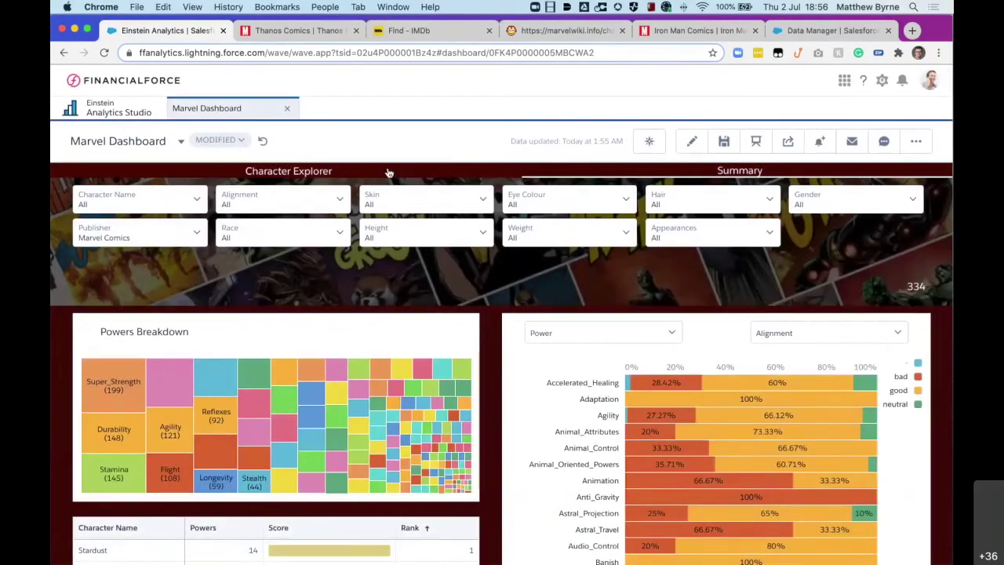
pyautogui.click(388, 172)
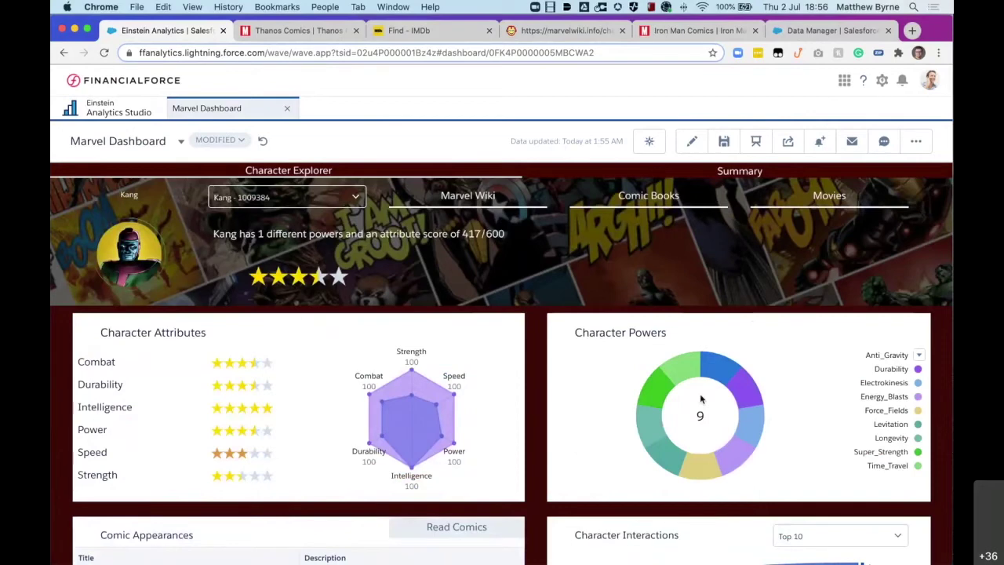
# Review Kang's character interactions, and on the Summary page split the Power bar chart by Gender
pyautogui.scroll(-3, 526, 435)
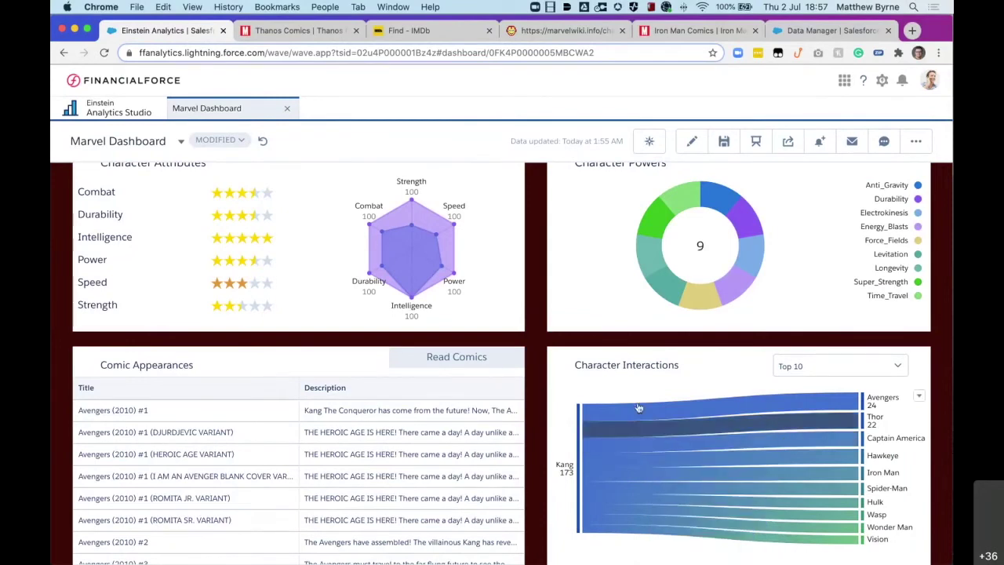
pyautogui.scroll(3, 639, 408)
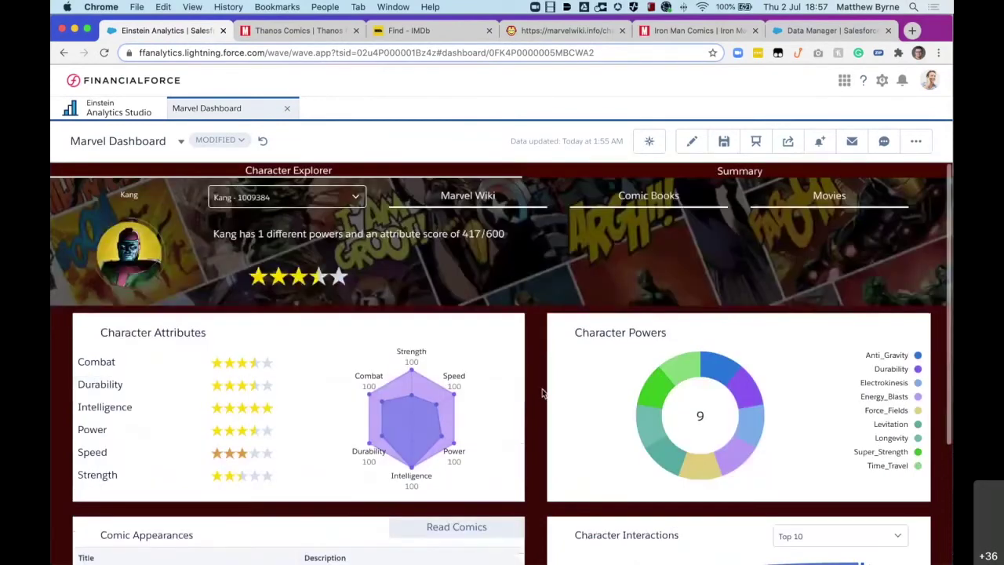
pyautogui.click(647, 172)
pyautogui.scroll(-3, 502, 344)
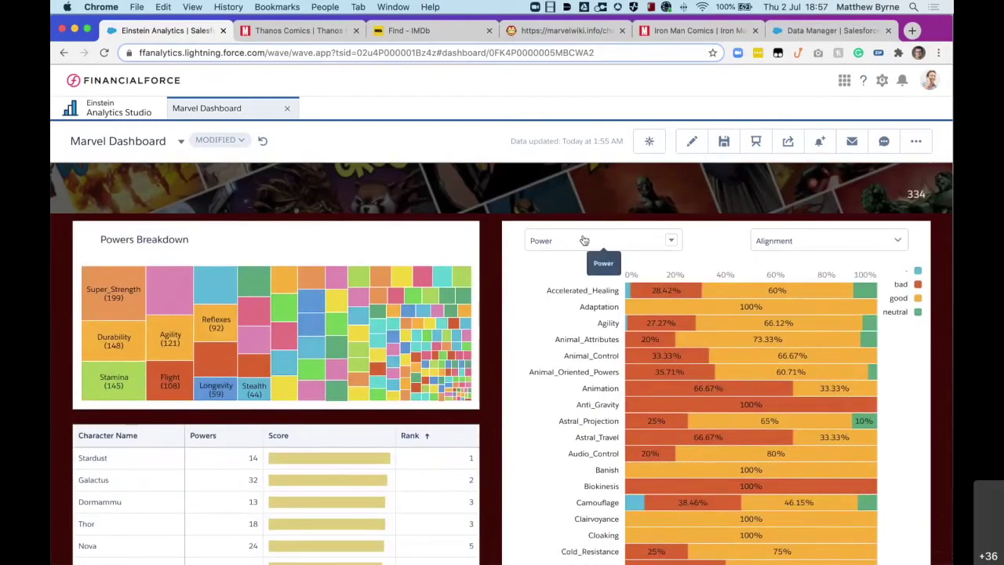
pyautogui.click(773, 240)
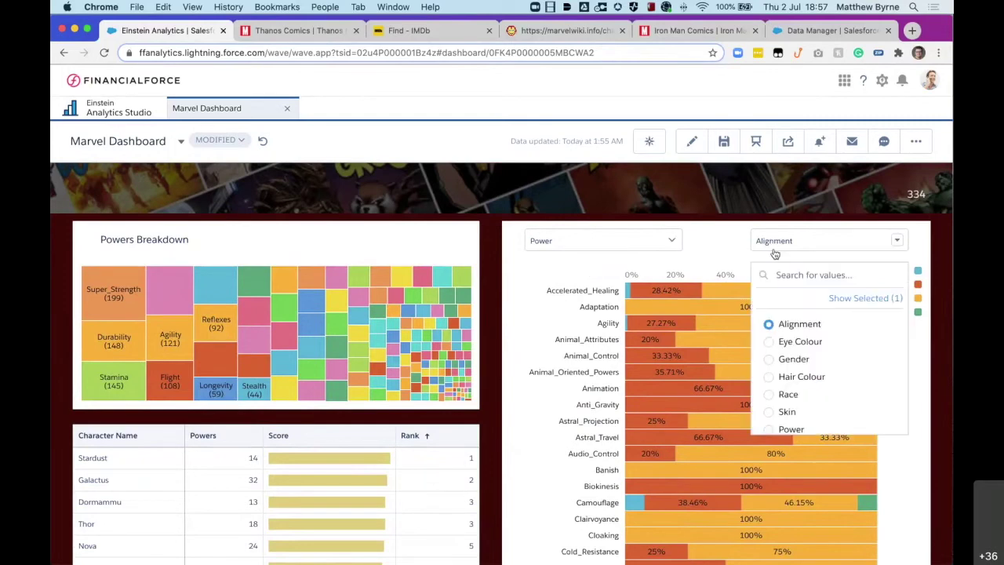
pyautogui.click(793, 360)
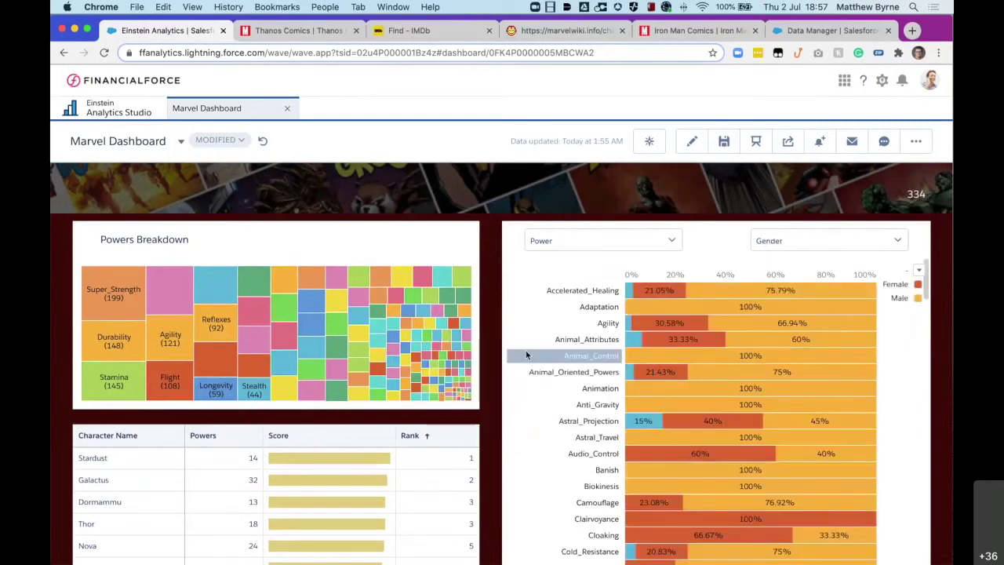
# Examine the gender split across the individual powers in the Summary page's bar chart
pyautogui.scroll(-3, 733, 372)
pyautogui.scroll(-3, 733, 372)
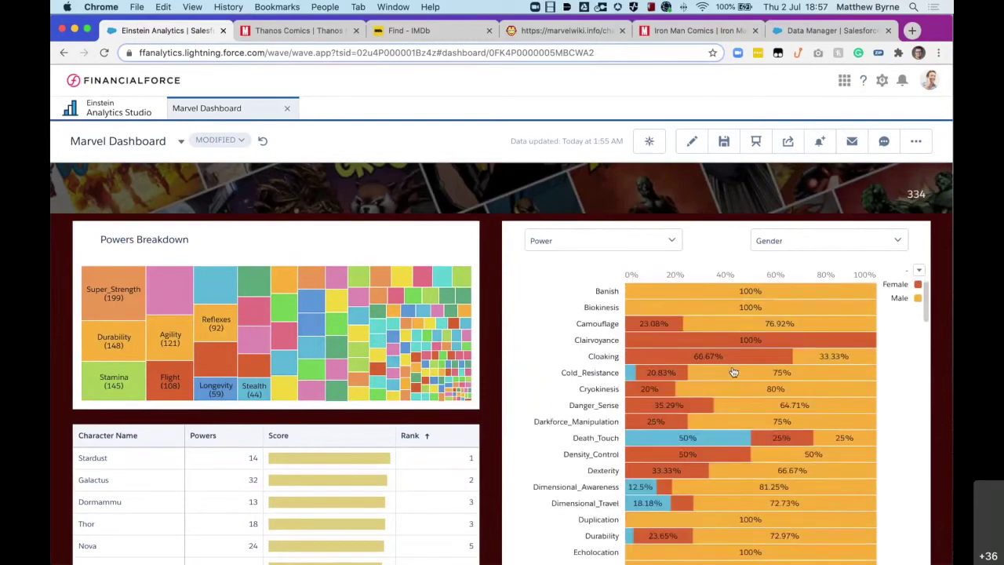
pyautogui.scroll(-7, 732, 372)
pyautogui.scroll(-5, 733, 372)
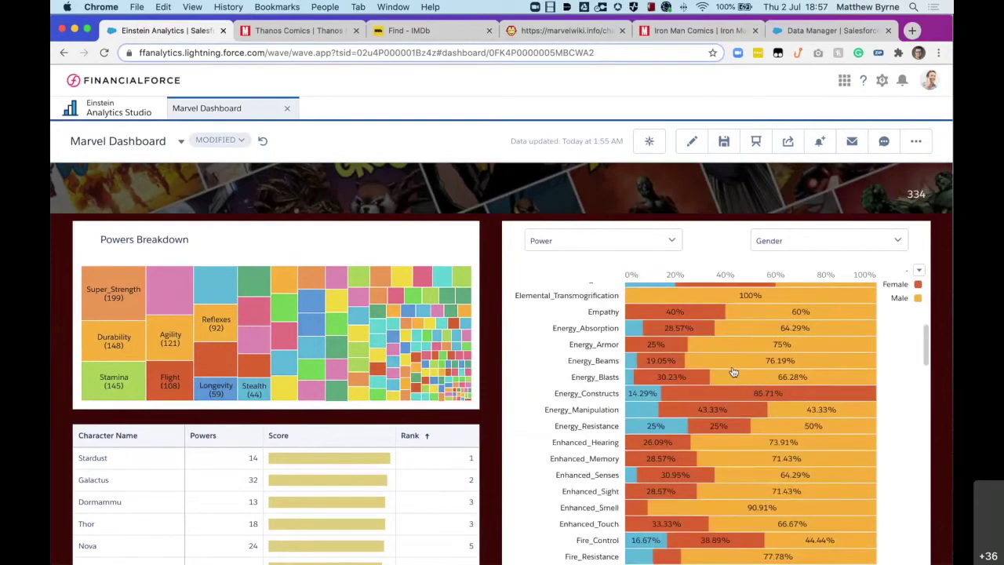
pyautogui.scroll(-4, 732, 372)
pyautogui.scroll(-5, 733, 372)
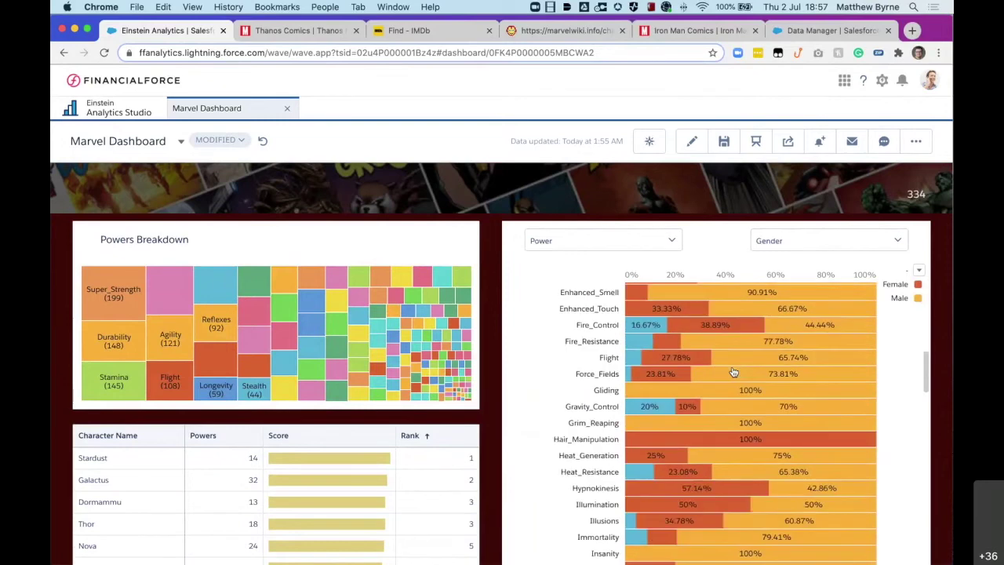
pyautogui.scroll(-5, 733, 372)
pyautogui.scroll(-6, 732, 372)
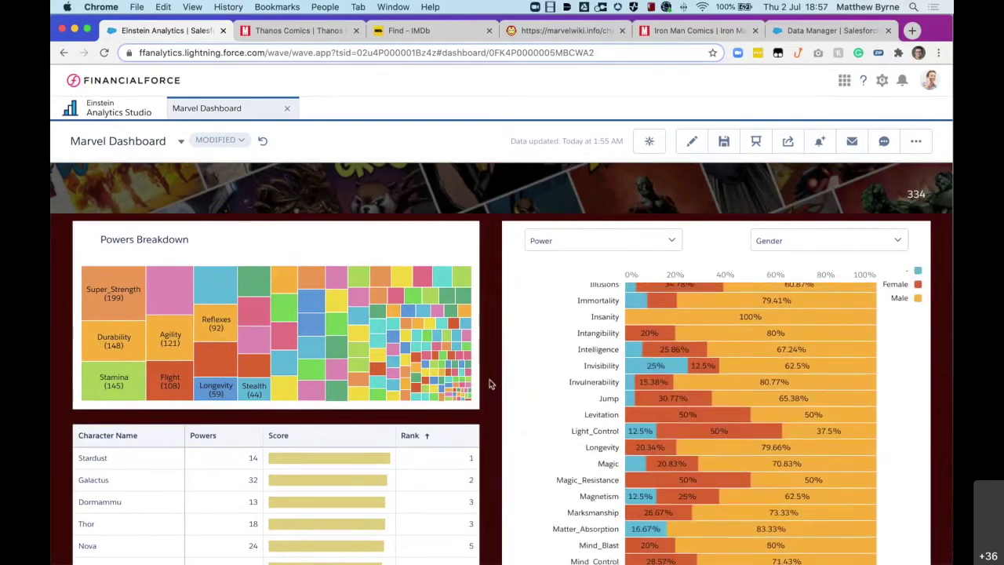
# Sort the Summary page's character table by number of powers in descending order
pyautogui.scroll(-1, 488, 382)
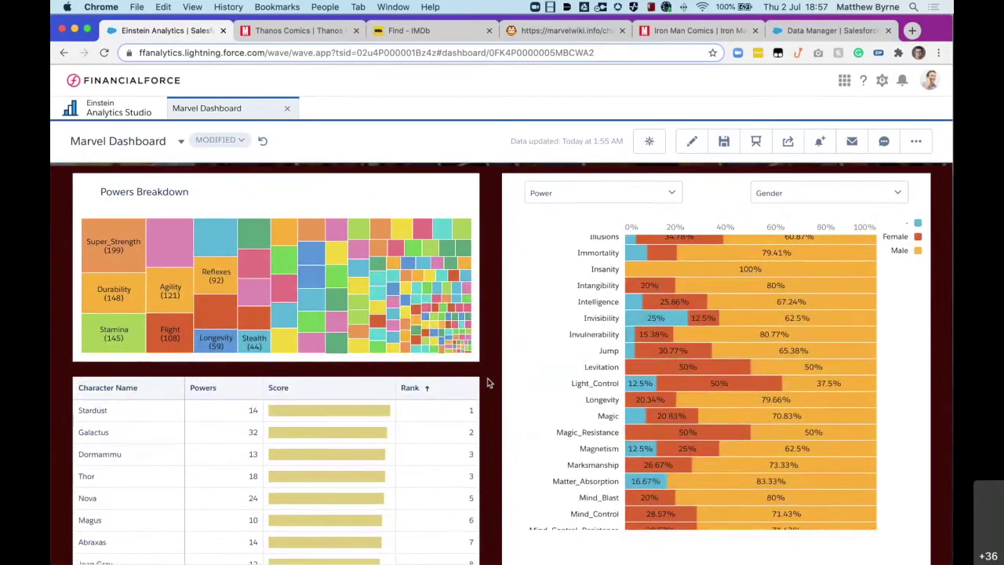
pyautogui.moveTo(365, 416)
pyautogui.click(221, 391)
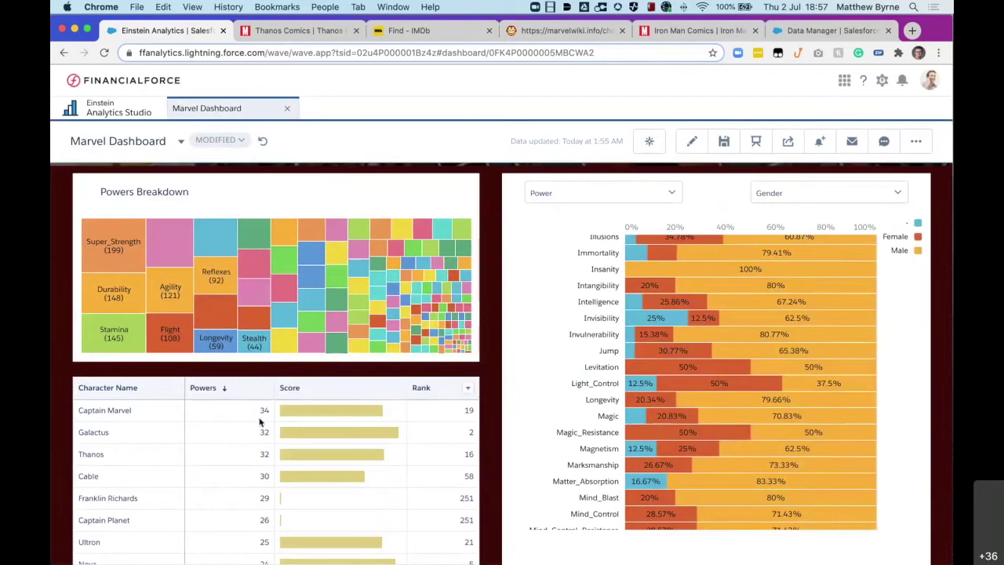
# Open the dashboard for editing from the Character Explorer and highlight the character ID binding in the Marvel Wiki link's advanced definition
pyautogui.scroll(3, 488, 441)
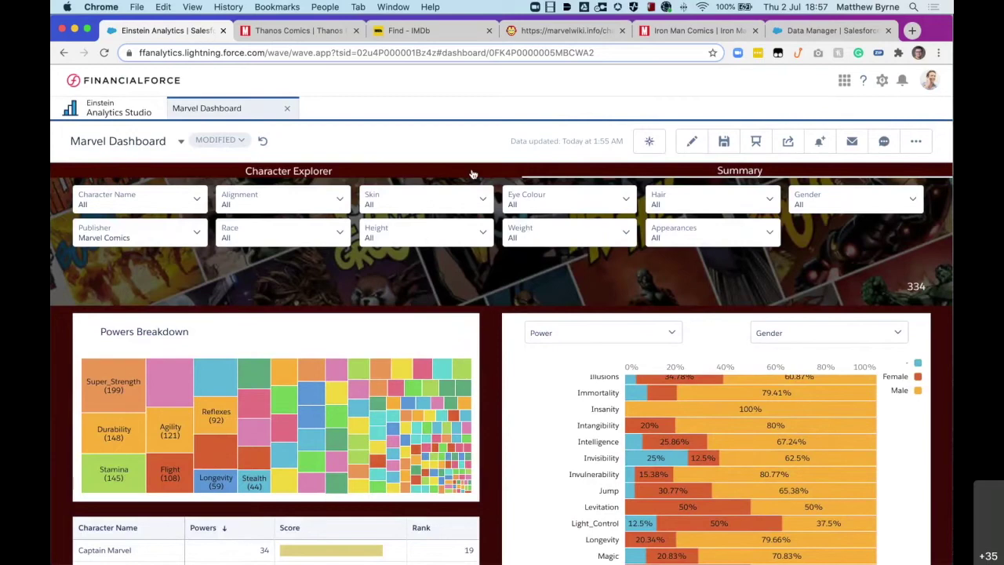
pyautogui.click(357, 173)
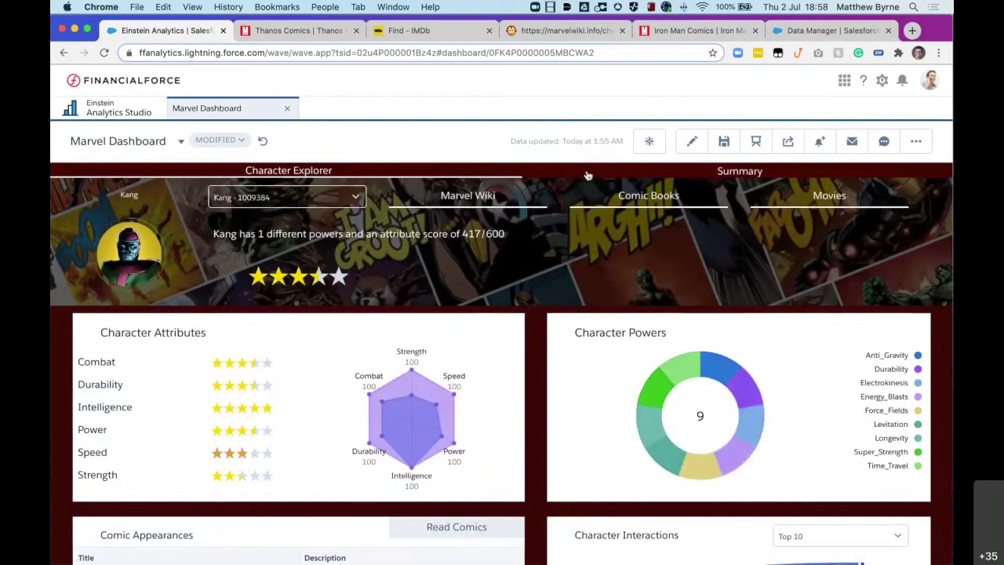
pyautogui.click(689, 141)
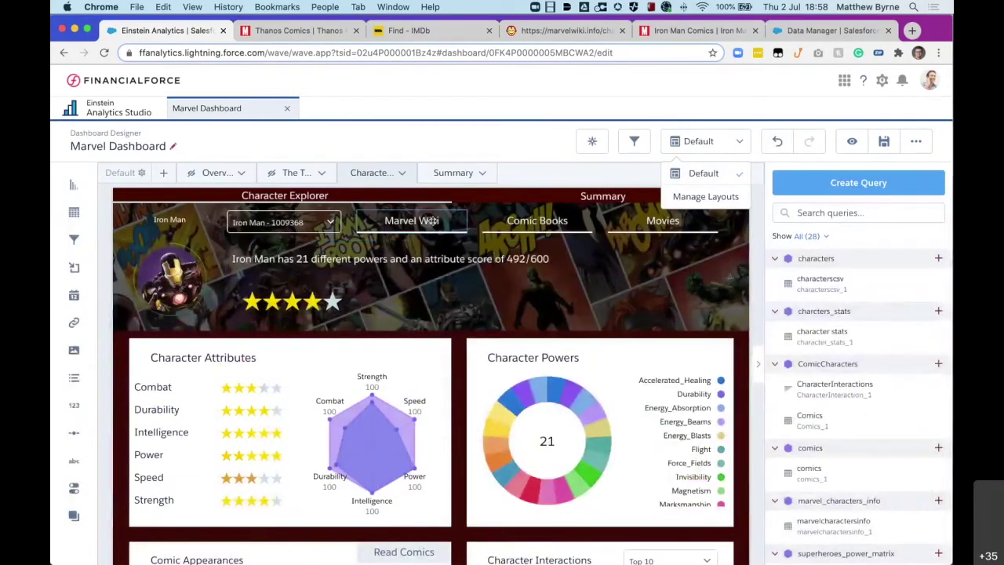
pyautogui.click(438, 222)
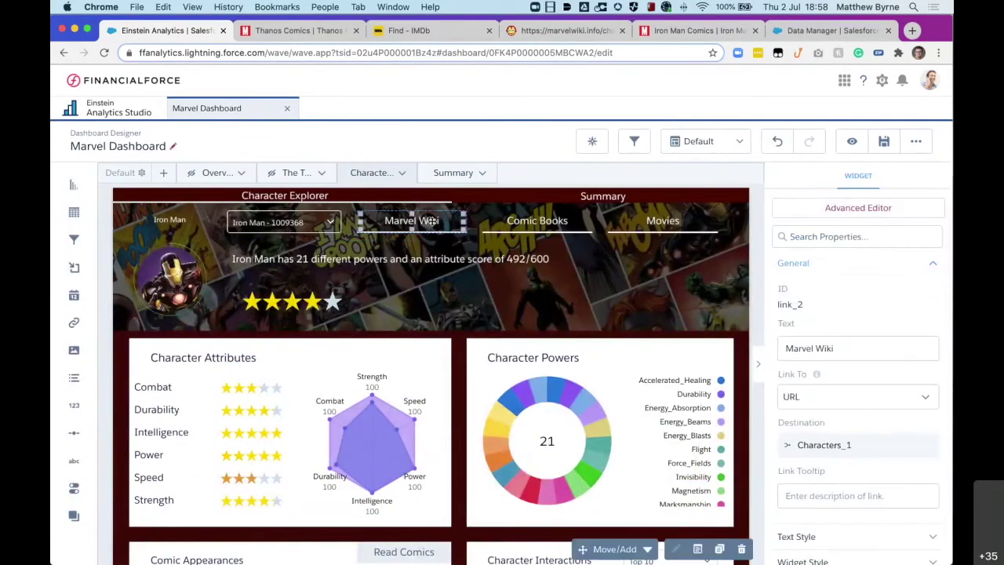
pyautogui.click(826, 214)
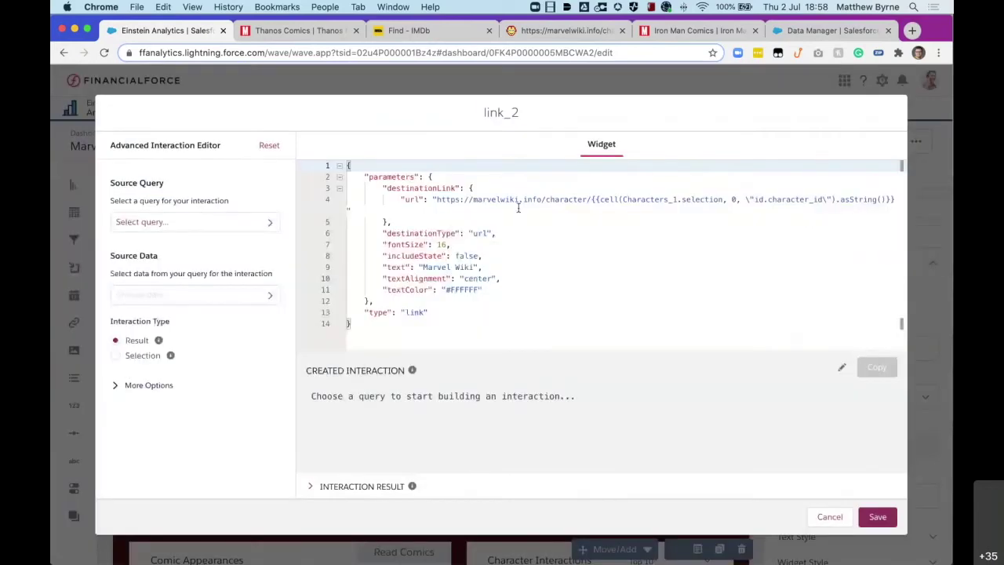
pyautogui.click(590, 200)
pyautogui.moveTo(591, 201); pyautogui.dragTo(894, 201)
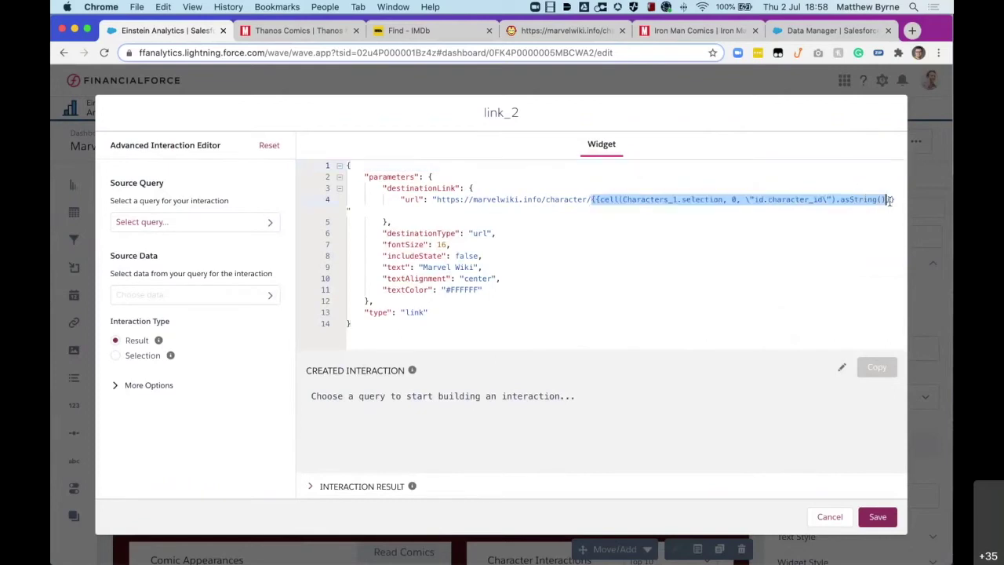
# Build a Selection interaction from the Characters_1 query with a cell at row 0 of the CharacterName column, and leave the editor without saving
pyautogui.click(112, 222)
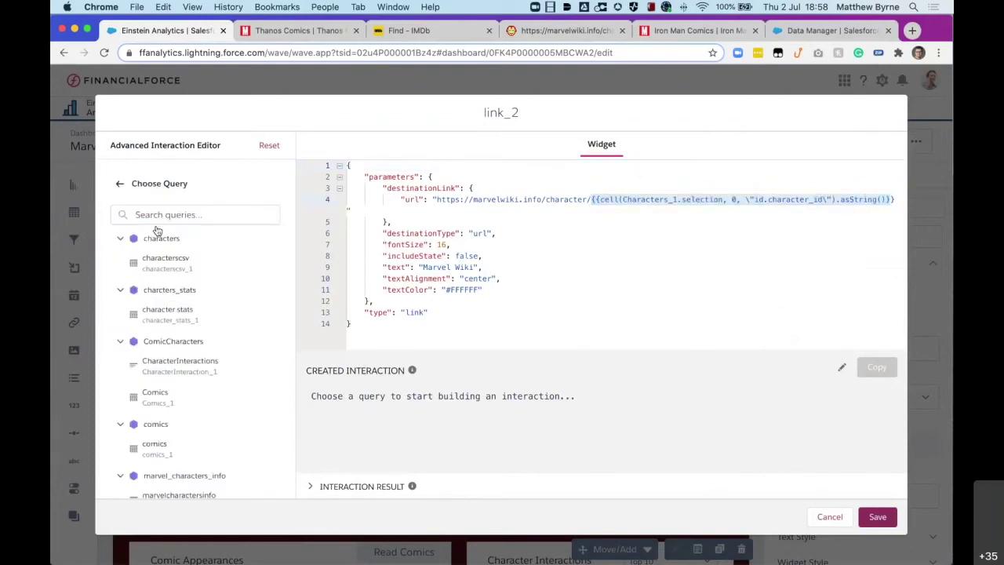
pyautogui.scroll(-3, 194, 402)
pyautogui.scroll(-2, 195, 404)
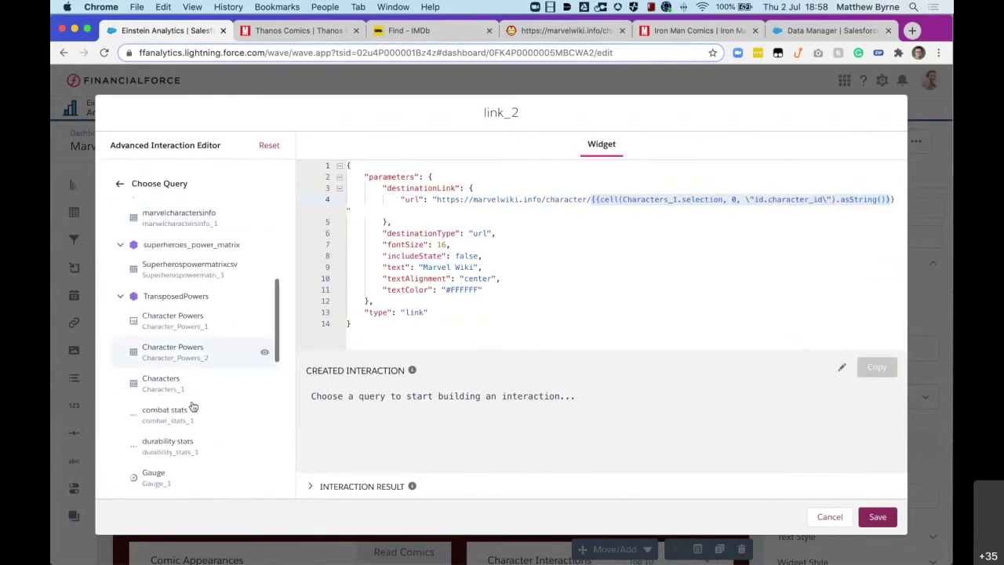
pyautogui.click(169, 384)
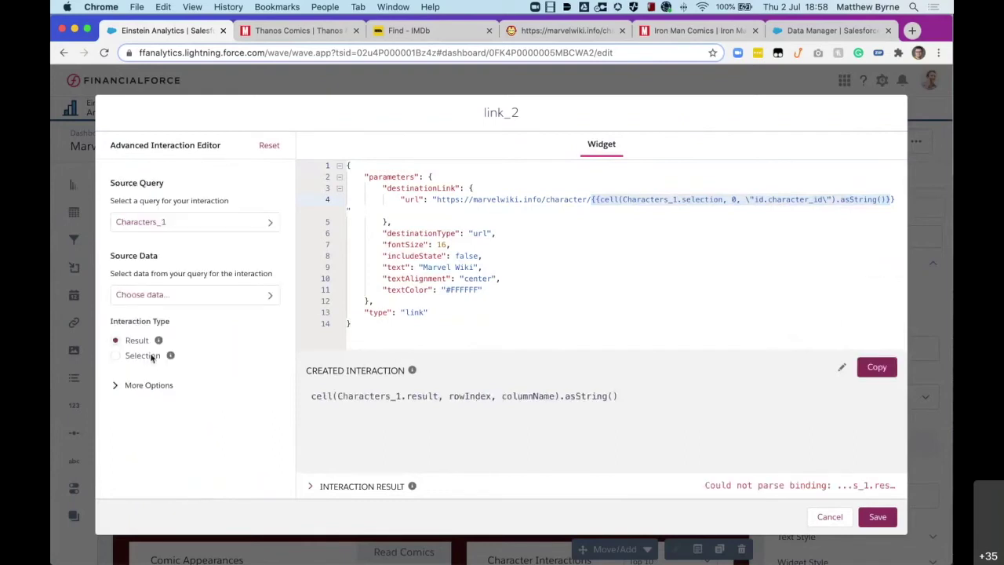
pyautogui.click(152, 357)
pyautogui.click(187, 295)
pyautogui.click(186, 298)
pyautogui.click(169, 320)
pyautogui.click(161, 331)
pyautogui.click(161, 416)
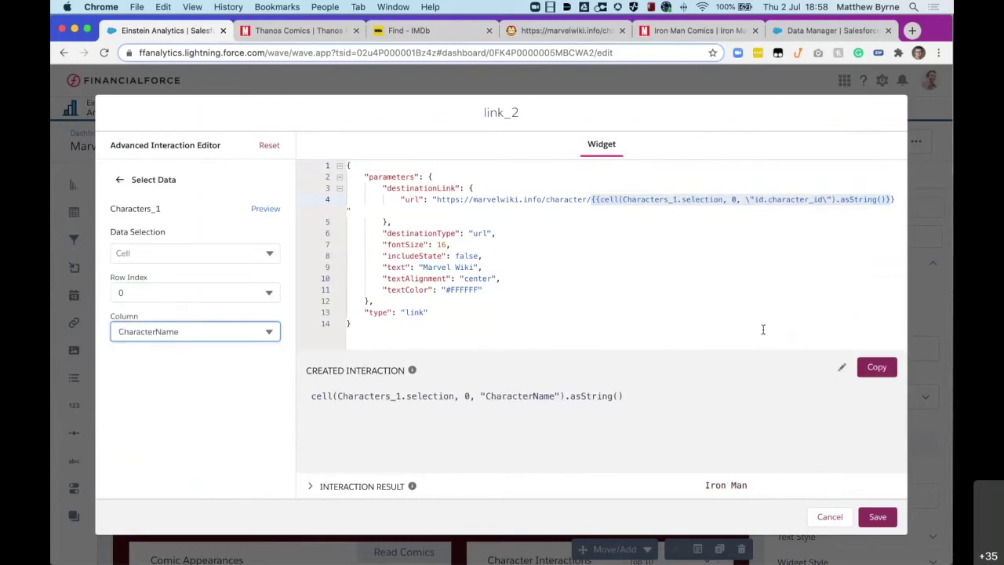
pyautogui.click(823, 520)
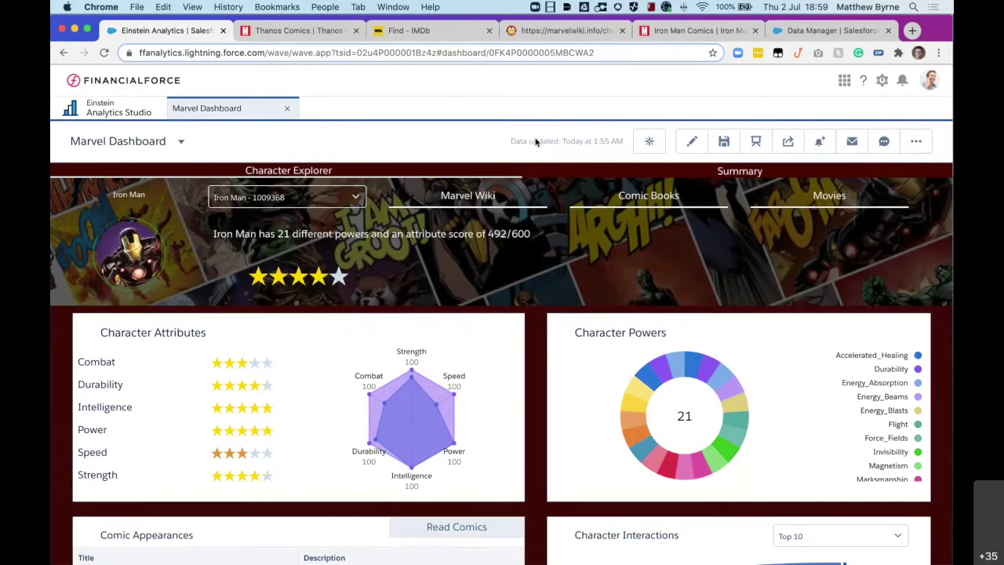
# Return to the dashboard's Marvel Studios opening page, and open and close its Learn video
pyautogui.click(692, 141)
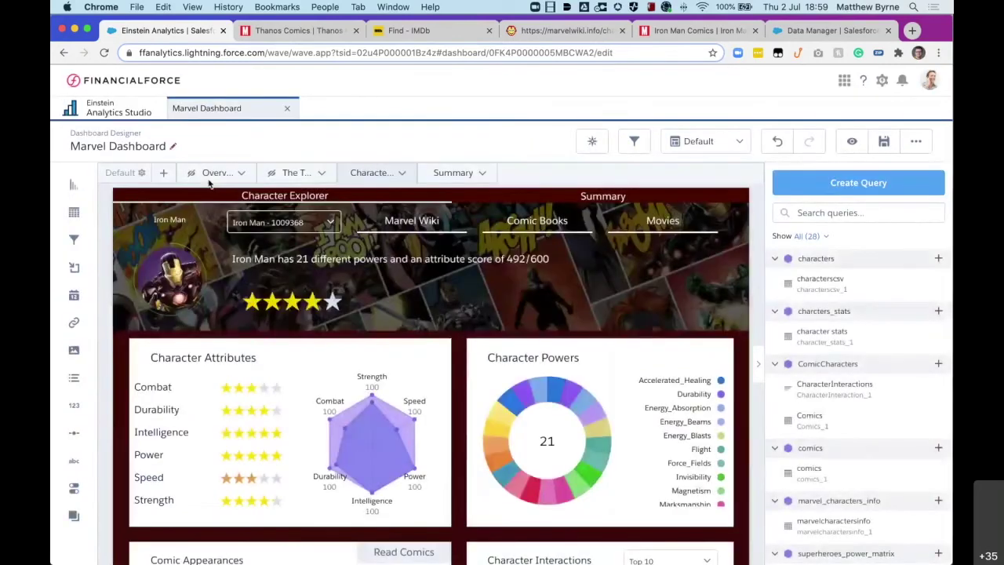
pyautogui.press('super+bracketleft')
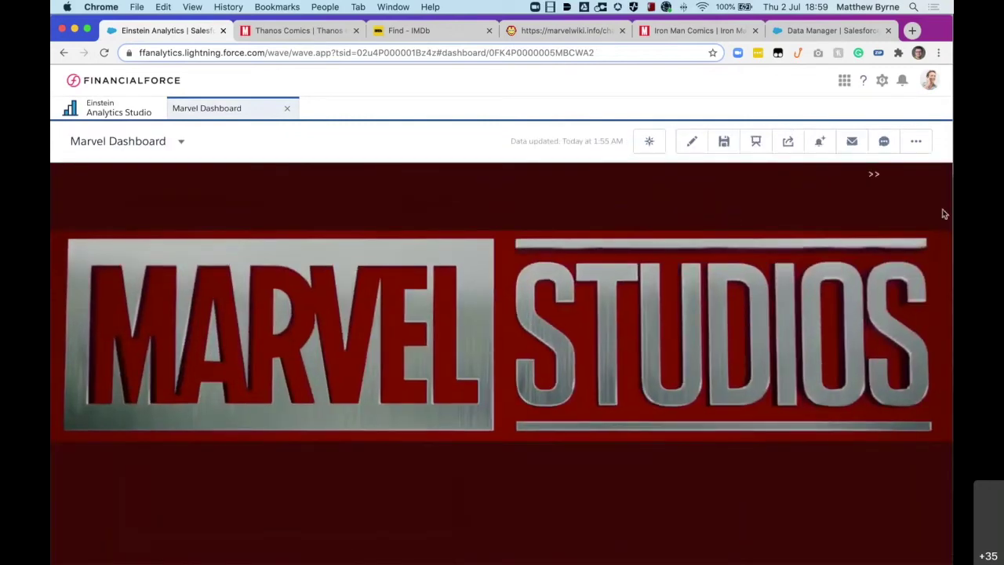
pyautogui.click(941, 241)
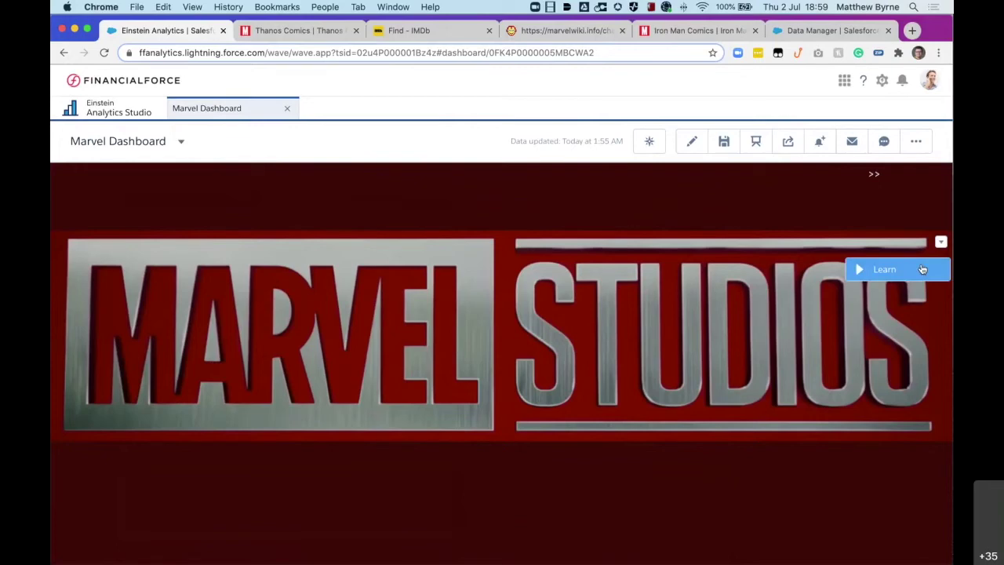
pyautogui.click(922, 269)
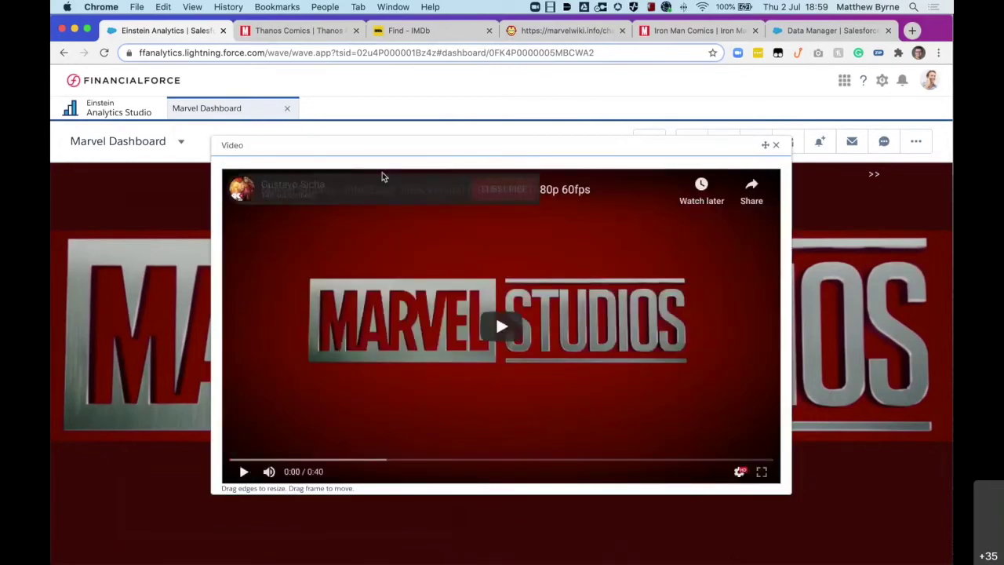
pyautogui.press('Escape')
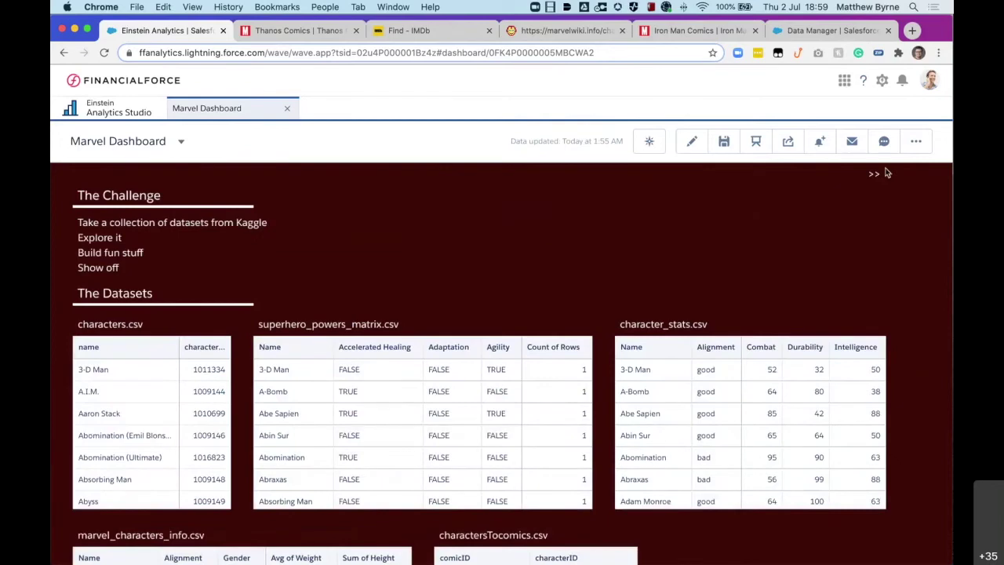
# Advance from The Challenge page to the Character Explorer and examine Iron Man's comic appearances and character interactions
pyautogui.click(879, 173)
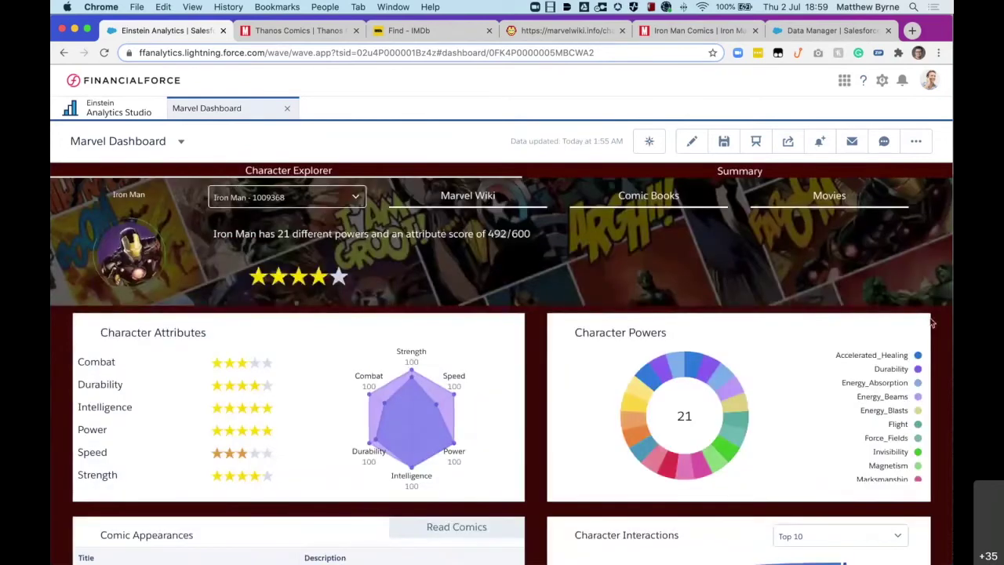
pyautogui.scroll(-3, 932, 322)
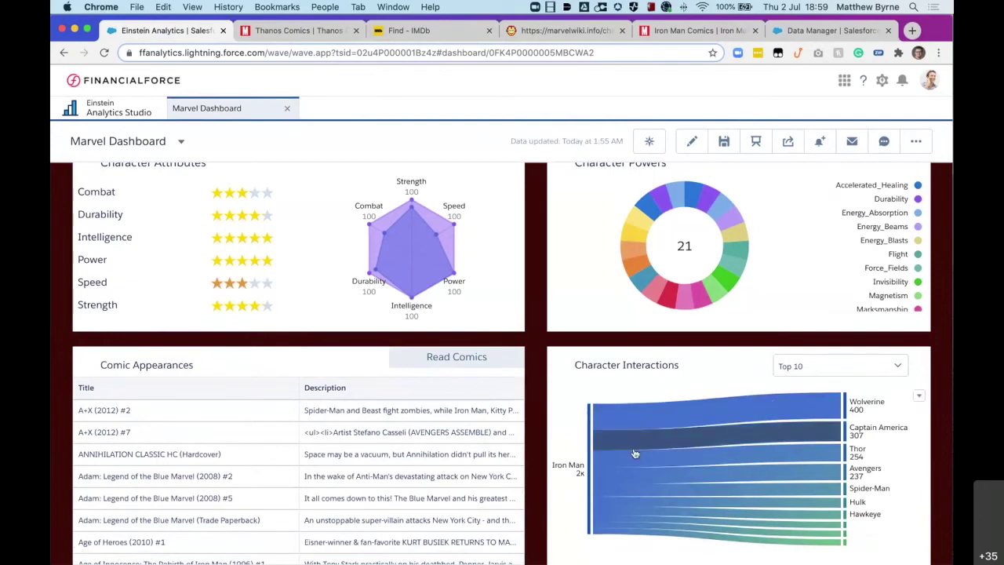
pyautogui.scroll(-3, 243, 514)
pyautogui.scroll(3, 245, 516)
pyautogui.scroll(-3, 245, 516)
pyautogui.scroll(3, 246, 516)
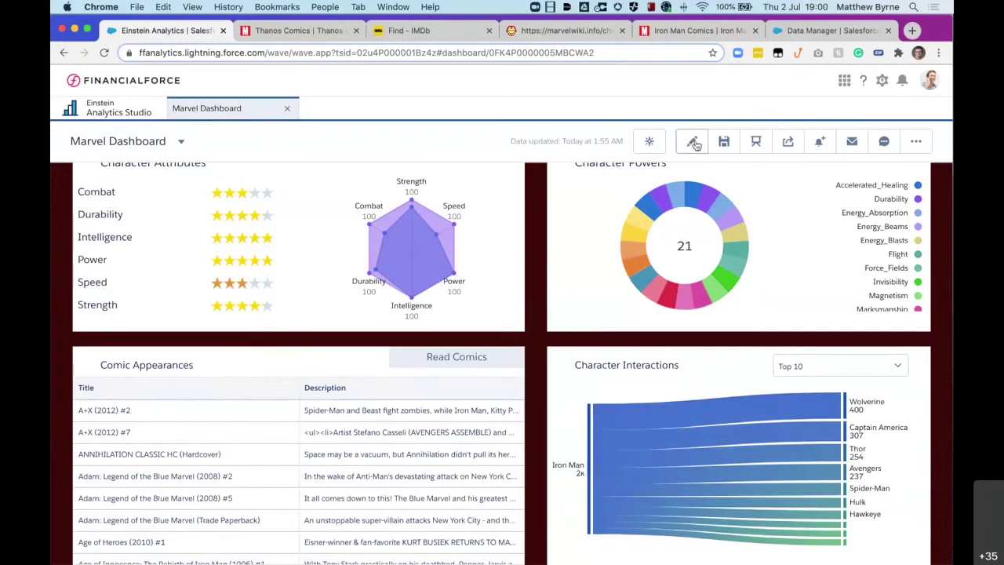
# Show the query details behind the Character Interactions chart and inspect its final query, bindings and results
pyautogui.click(919, 403)
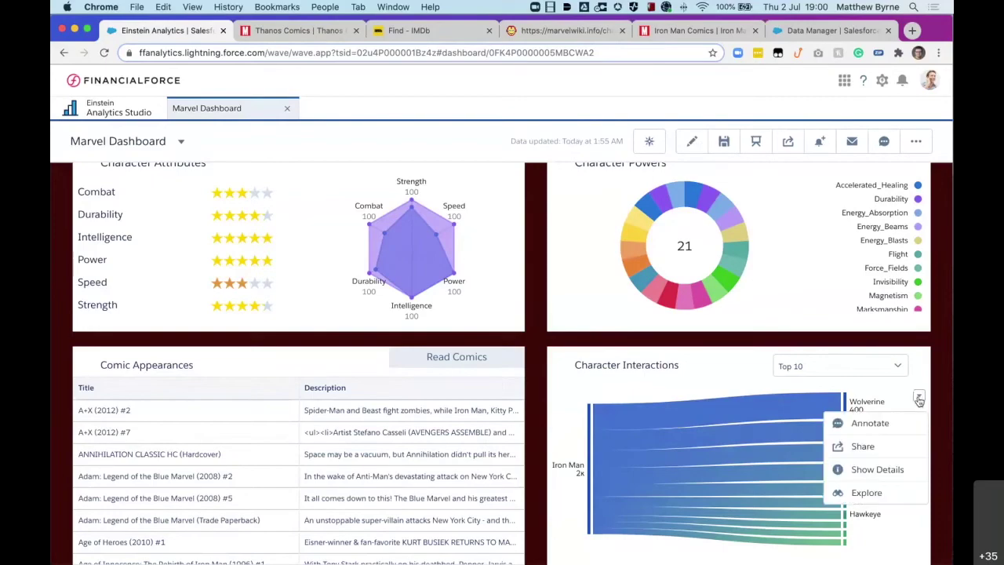
pyautogui.click(878, 468)
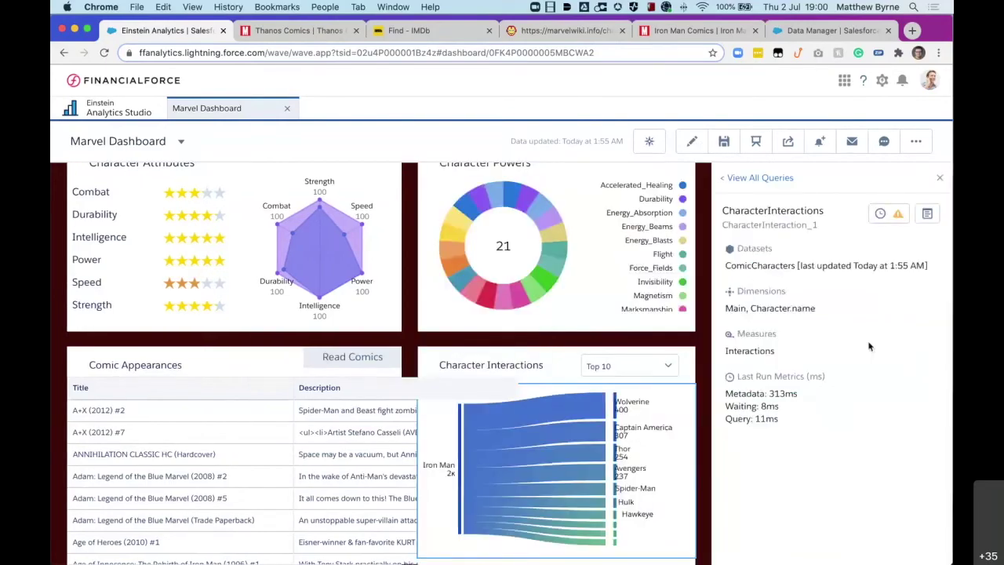
pyautogui.click(927, 213)
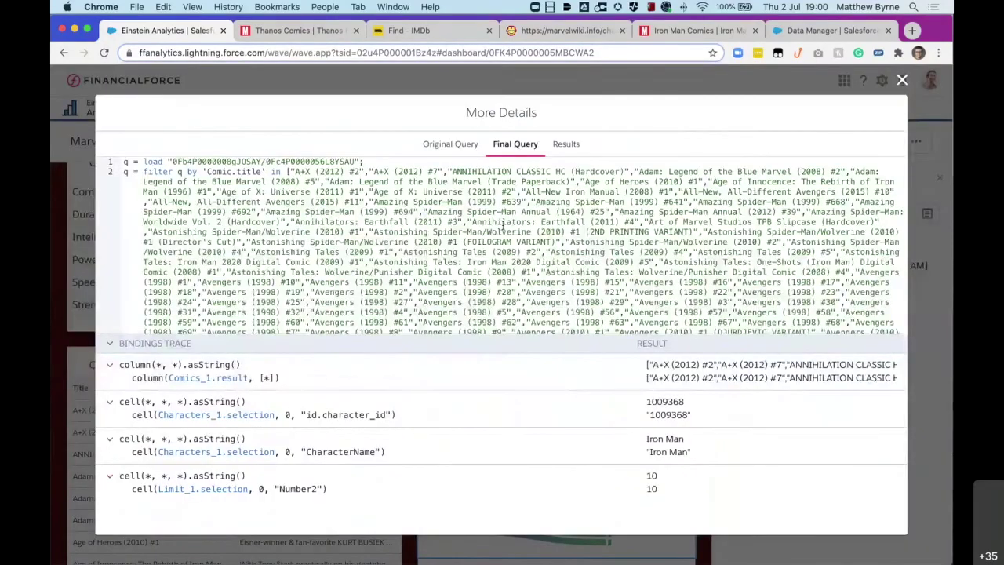
pyautogui.scroll(-5, 503, 235)
pyautogui.scroll(5, 506, 227)
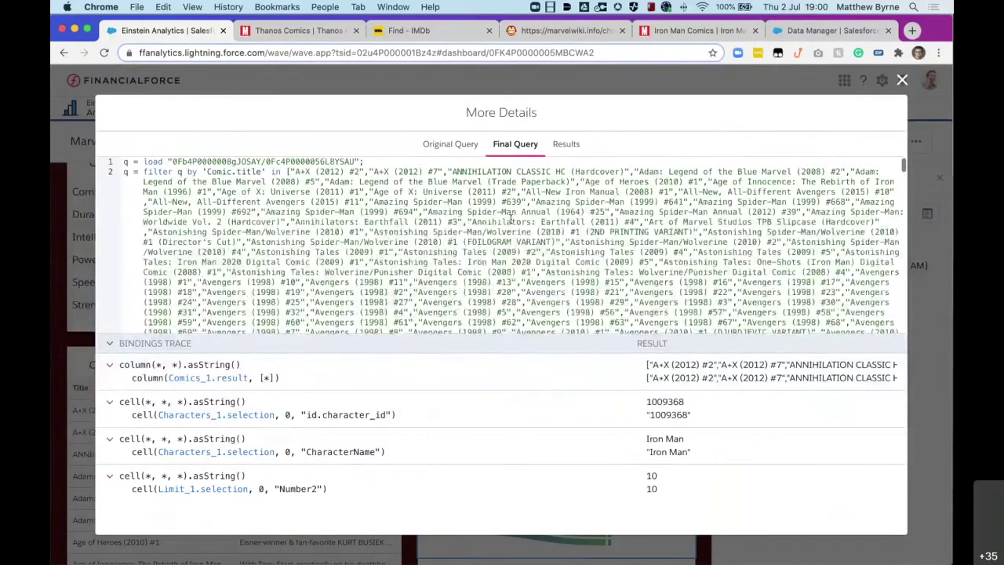
pyautogui.click(566, 143)
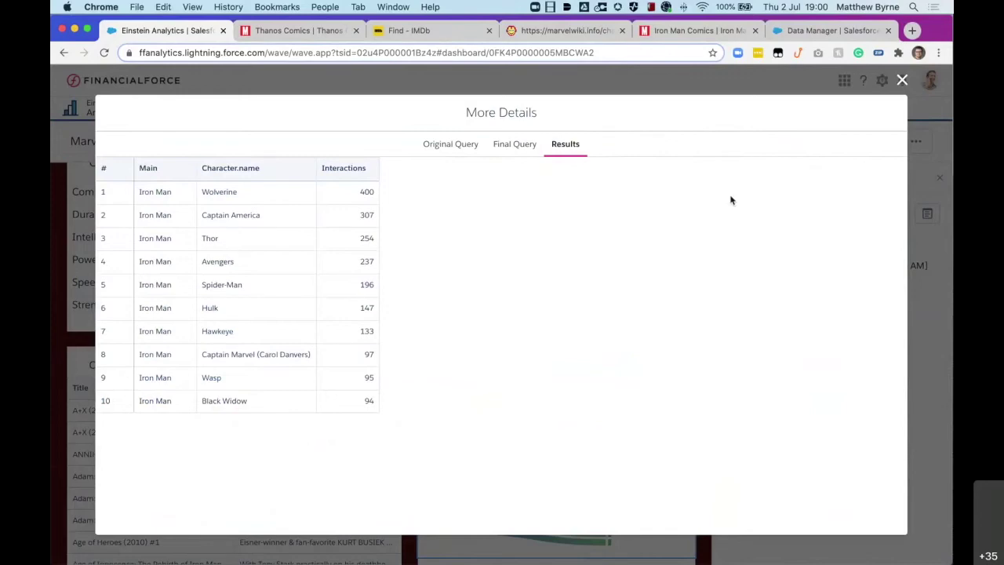
# Close the Character Interactions query details and the query inspector to return to the full-width Character Explorer
pyautogui.click(902, 80)
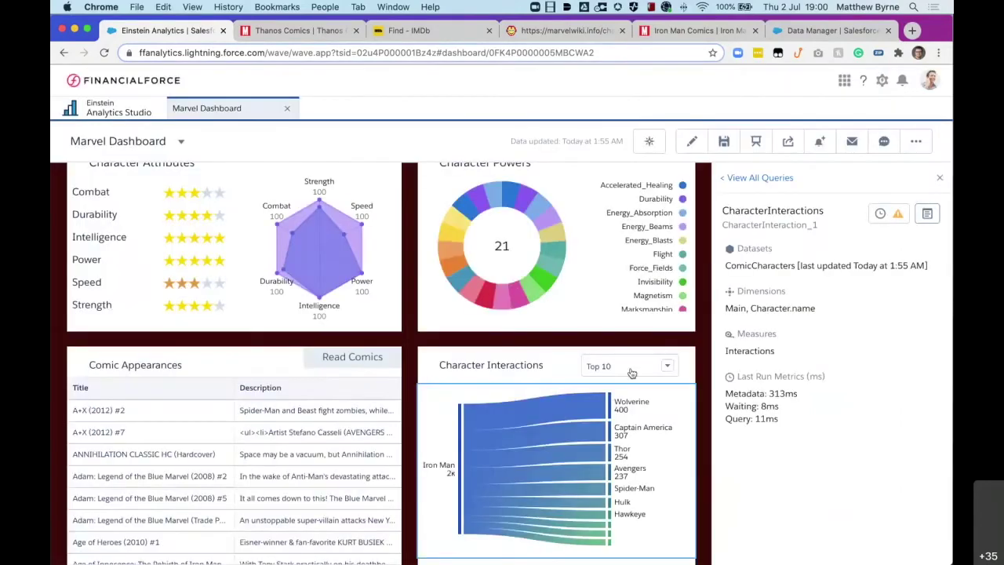
pyautogui.scroll(5, 701, 346)
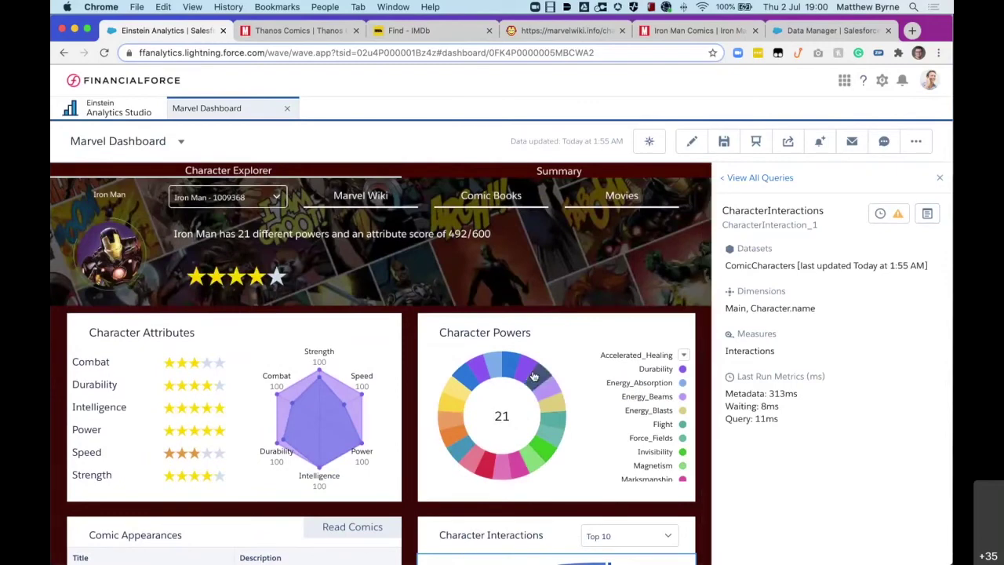
pyautogui.moveTo(532, 377)
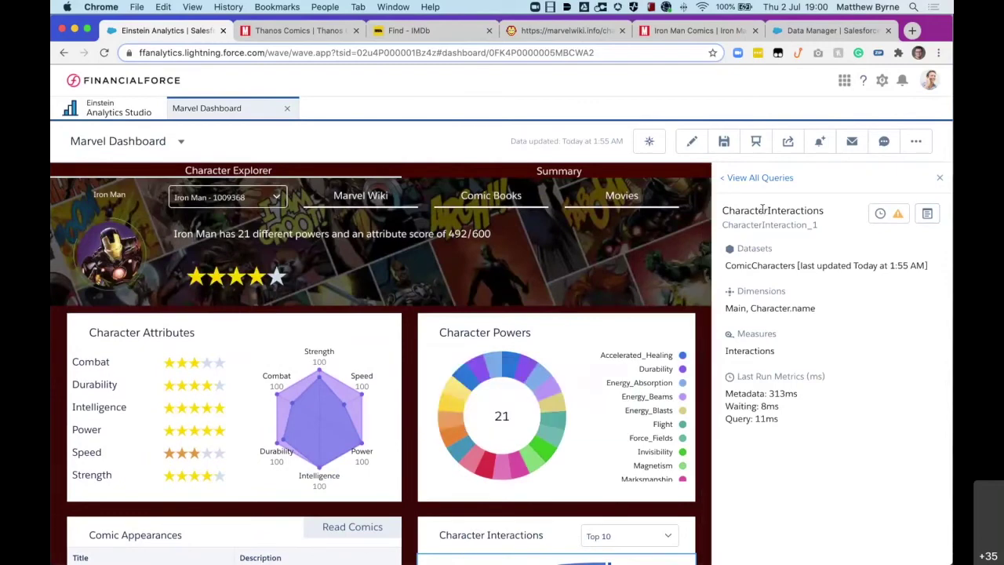
pyautogui.click(939, 177)
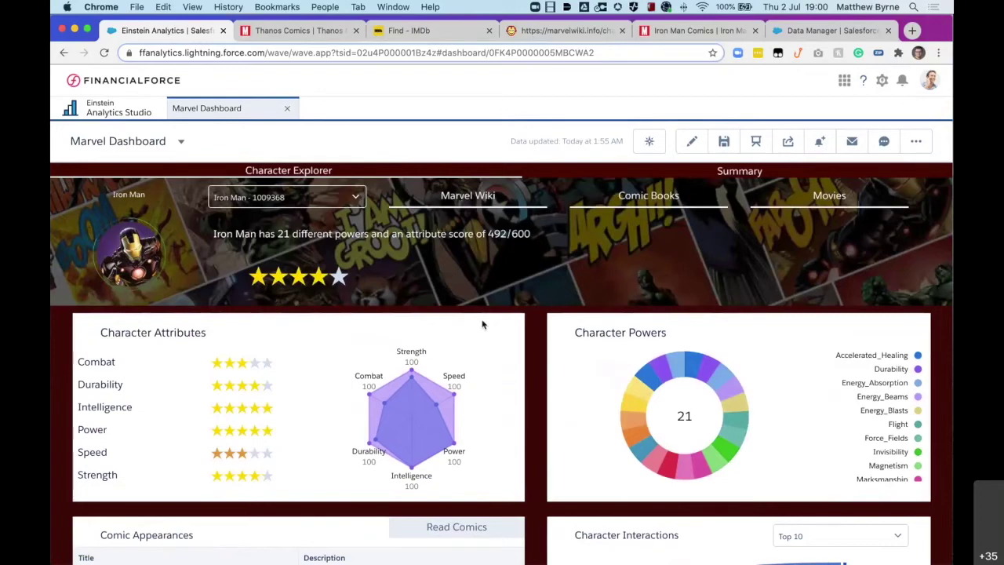
# Examine the Character Interactions chart for Iron Man, checking the interaction details for Thor and Hulk
pyautogui.scroll(-3, 704, 323)
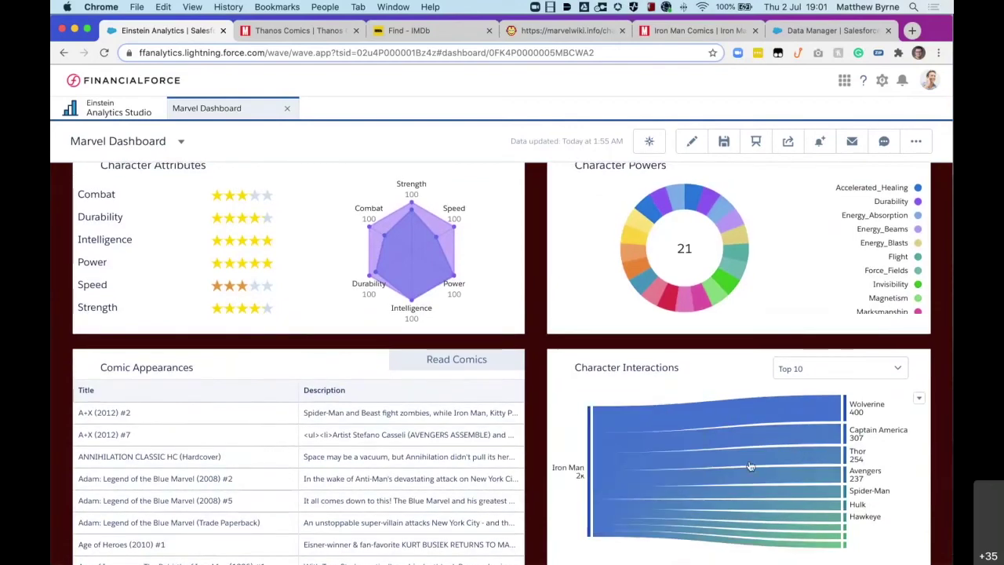
pyautogui.moveTo(753, 414)
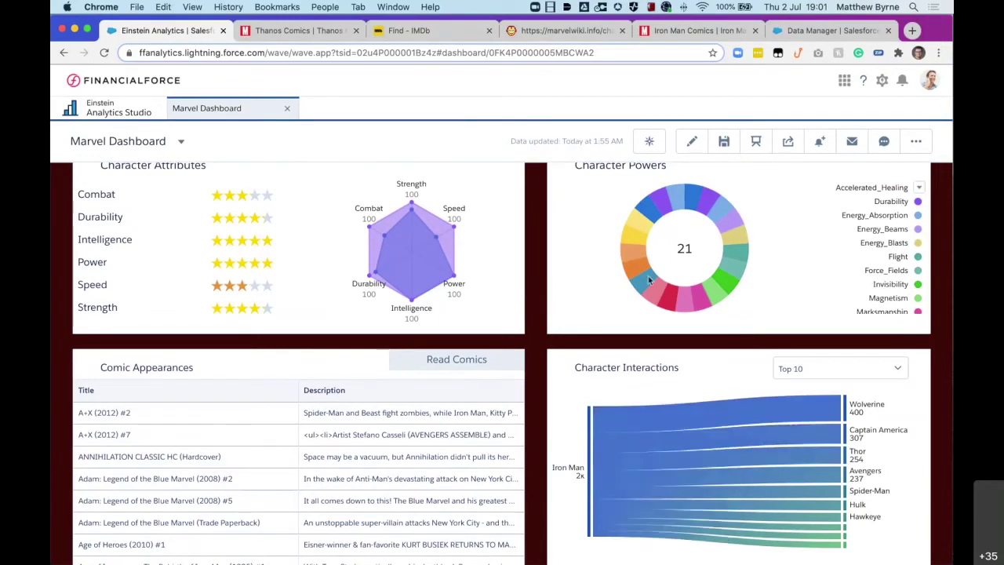
pyautogui.moveTo(680, 416)
pyautogui.moveTo(688, 486)
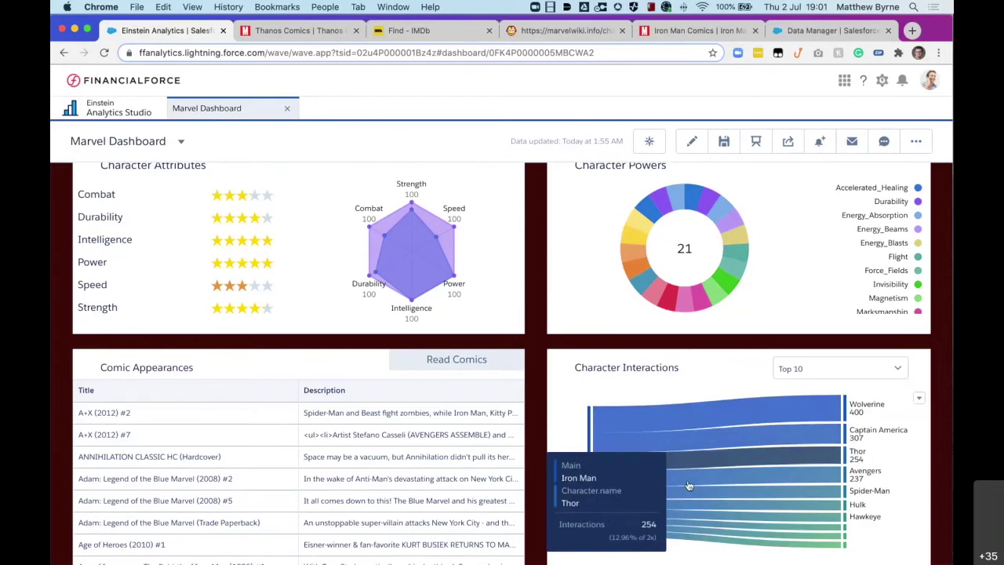
pyautogui.moveTo(656, 513)
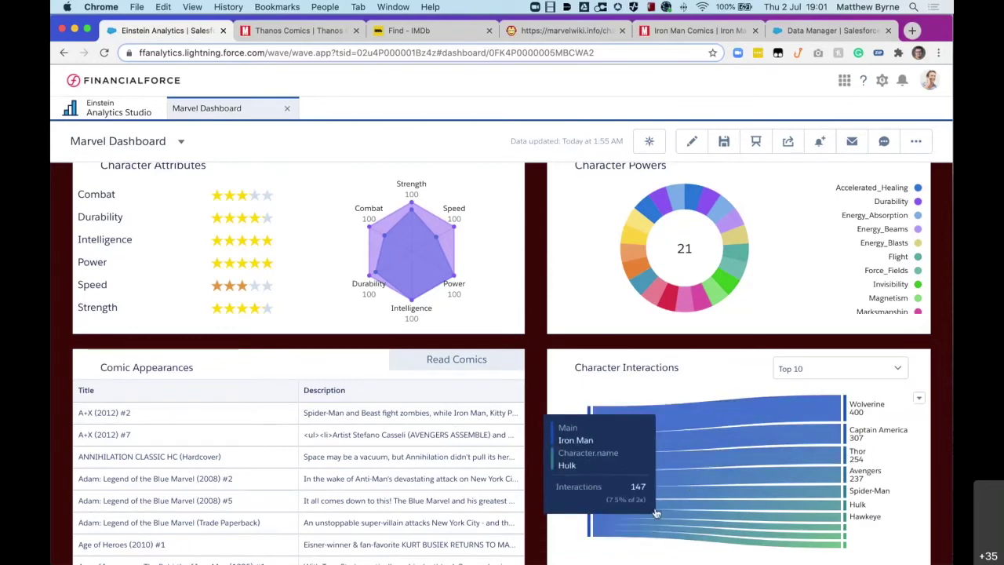
pyautogui.scroll(2, 502, 287)
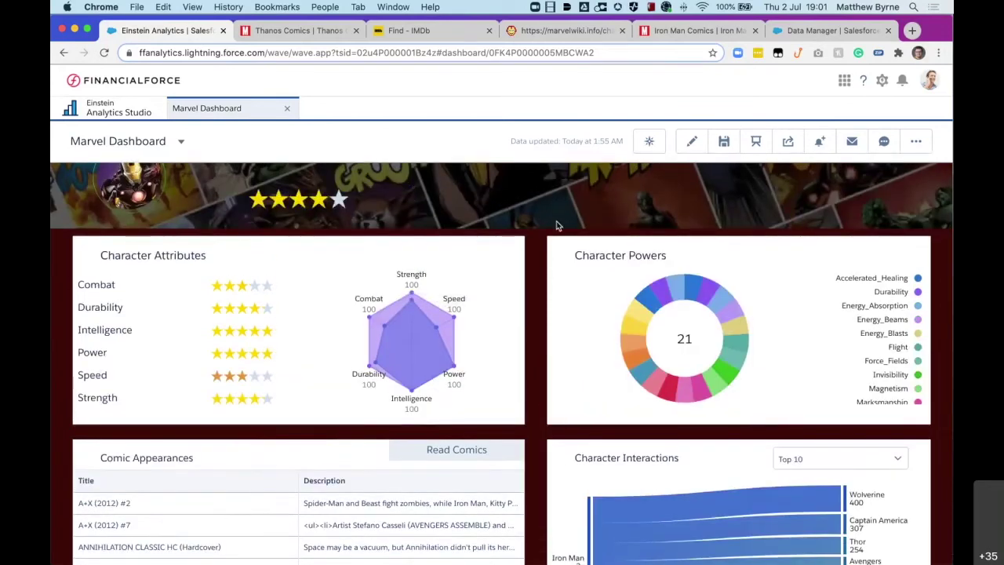
pyautogui.scroll(2, 556, 225)
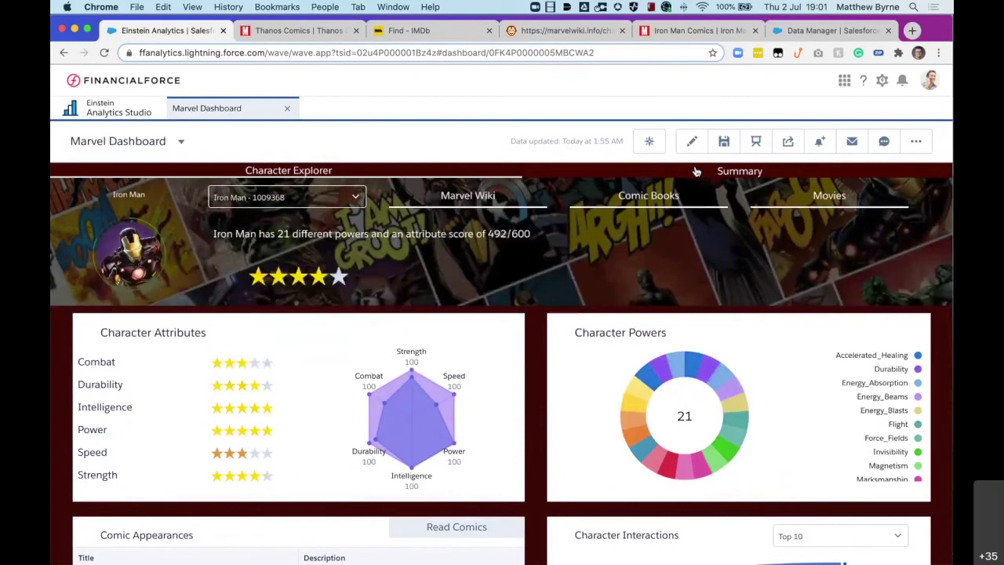
# Open the dashboard's Summary page and look over its filters, powers breakdown and character ranking
pyautogui.click(696, 171)
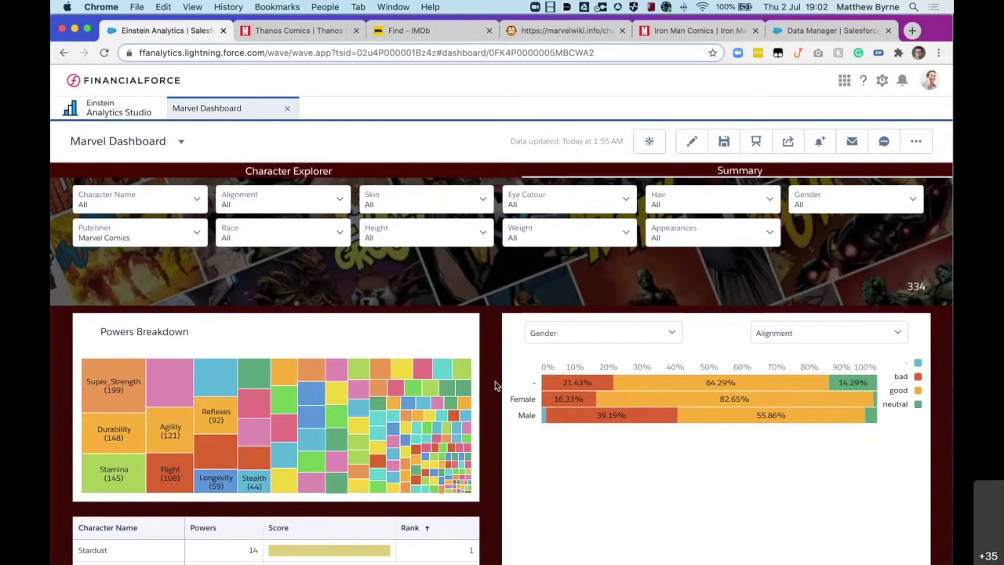
pyautogui.scroll(-2, 495, 381)
pyautogui.scroll(2, 495, 382)
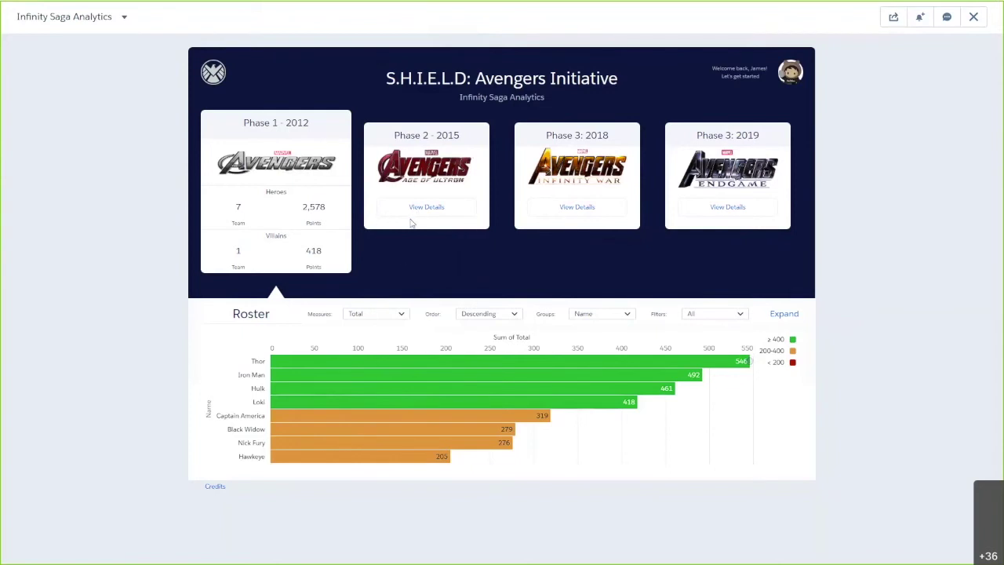
# Show the details of Phase 2 - 2015 and Phase 3: 2018 in the Infinity Saga dashboard, and examine the Phase 3: 2018 roster
pyautogui.click(455, 211)
pyautogui.click(579, 207)
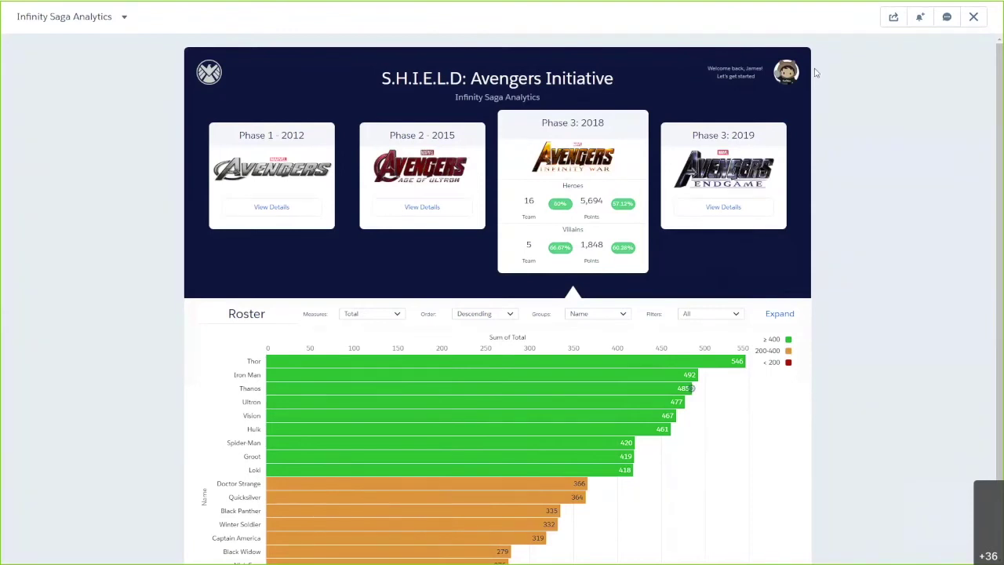
pyautogui.scroll(-2, 913, 368)
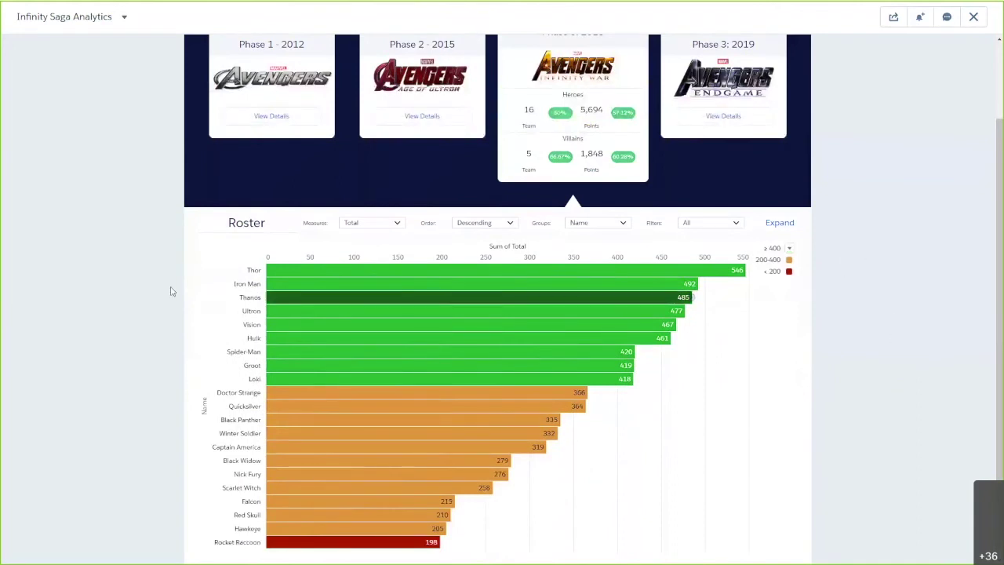
pyautogui.scroll(2, 153, 337)
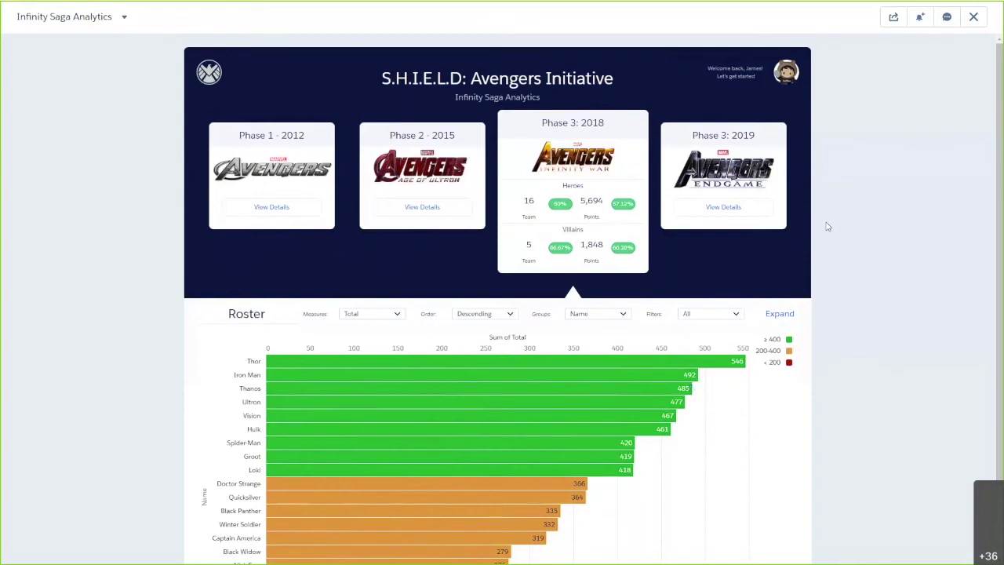
pyautogui.scroll(-1, 793, 253)
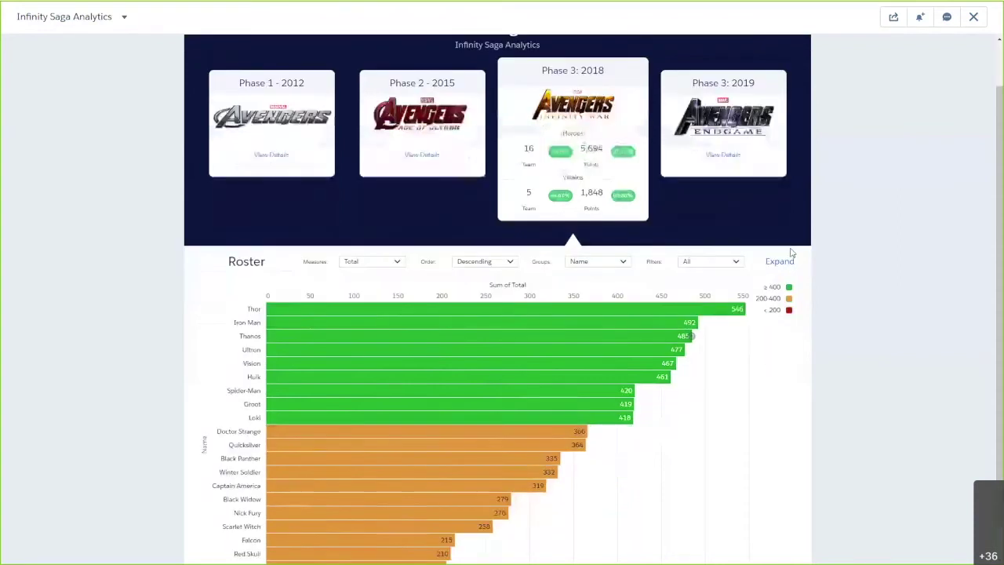
pyautogui.scroll(-1, 928, 307)
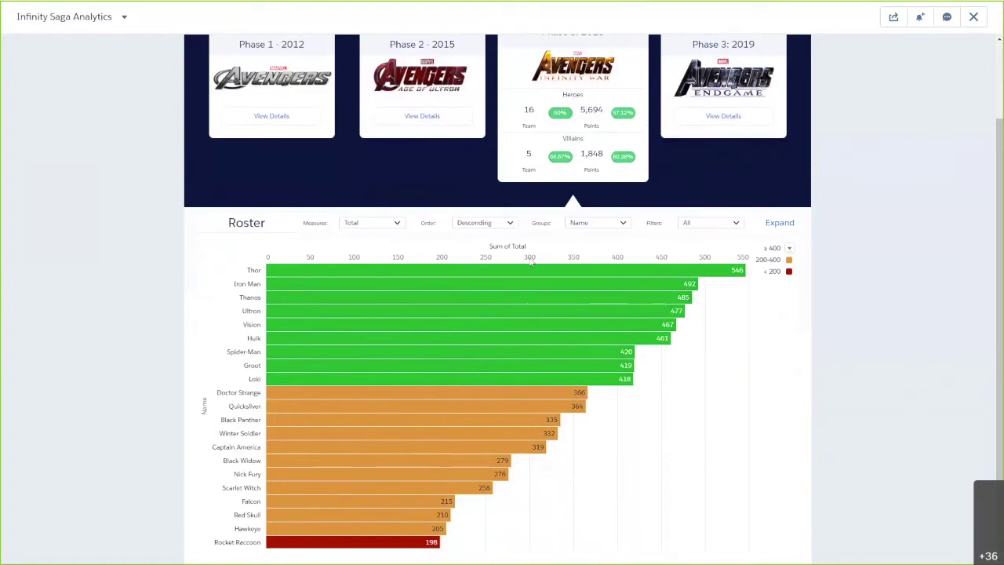
# Add Intelligence and Strength to the roster's measures, order it Ascending, and reset the dashboard to its initial view
pyautogui.click(359, 227)
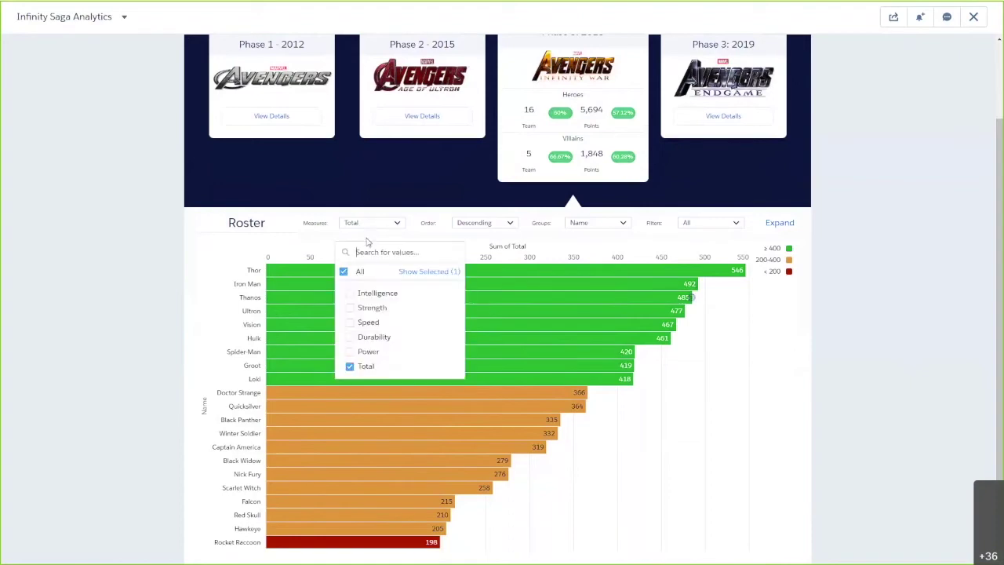
pyautogui.click(368, 295)
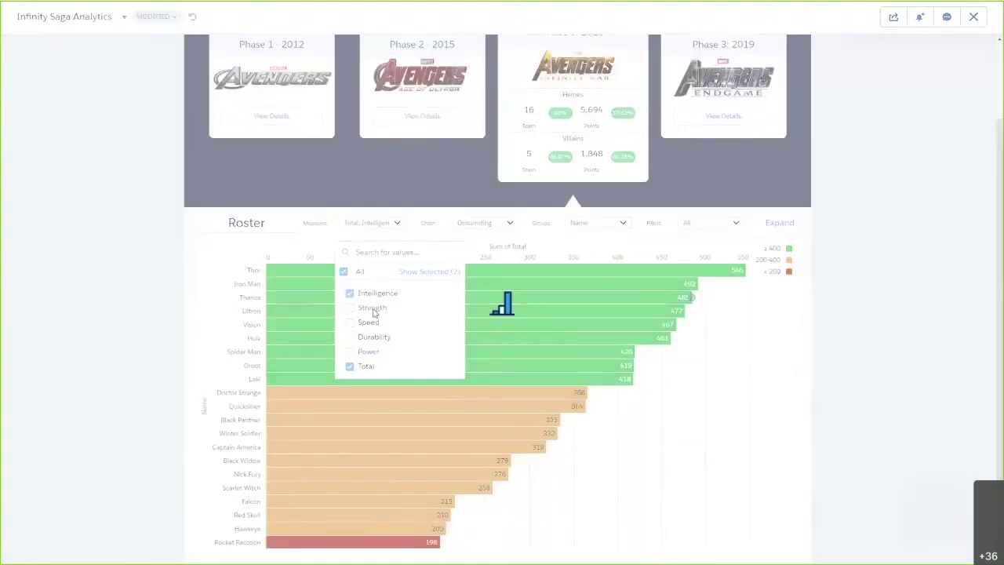
pyautogui.click(374, 309)
pyautogui.click(484, 223)
pyautogui.click(475, 288)
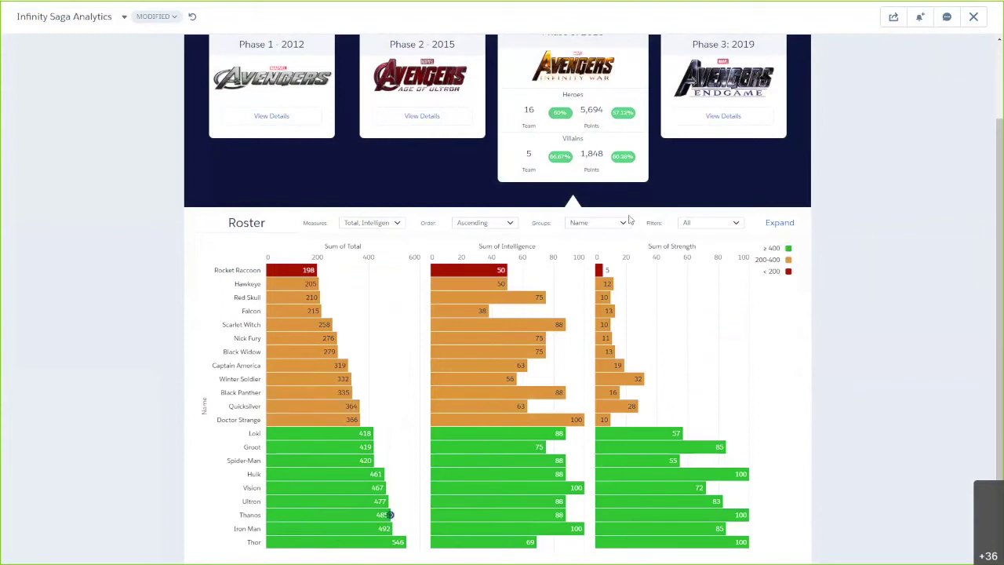
pyautogui.click(192, 17)
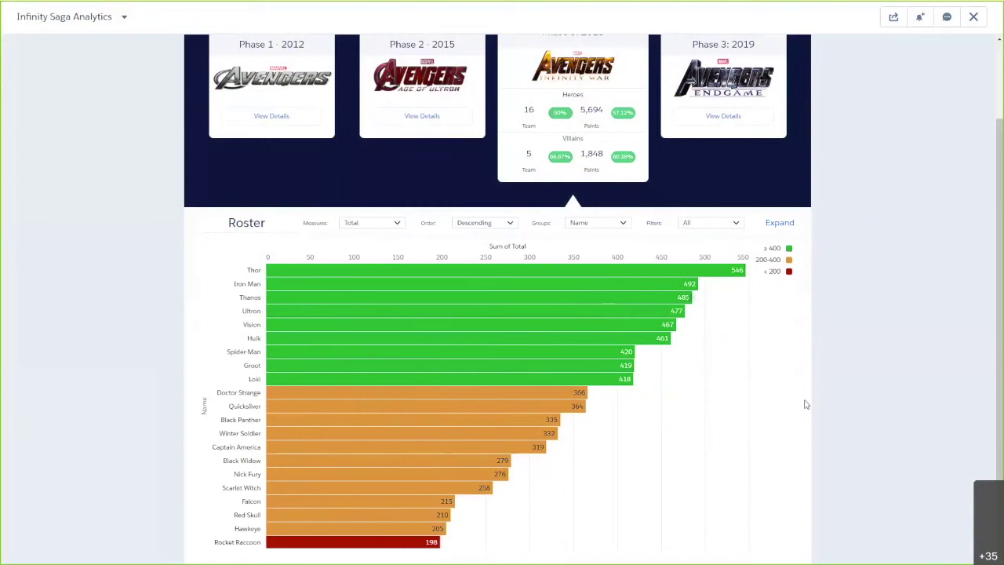
# Show the annotation on Thanos's bar, expand the roster into the Heroes and Villains comparison table, and check its durability values and filter list
pyautogui.click(694, 304)
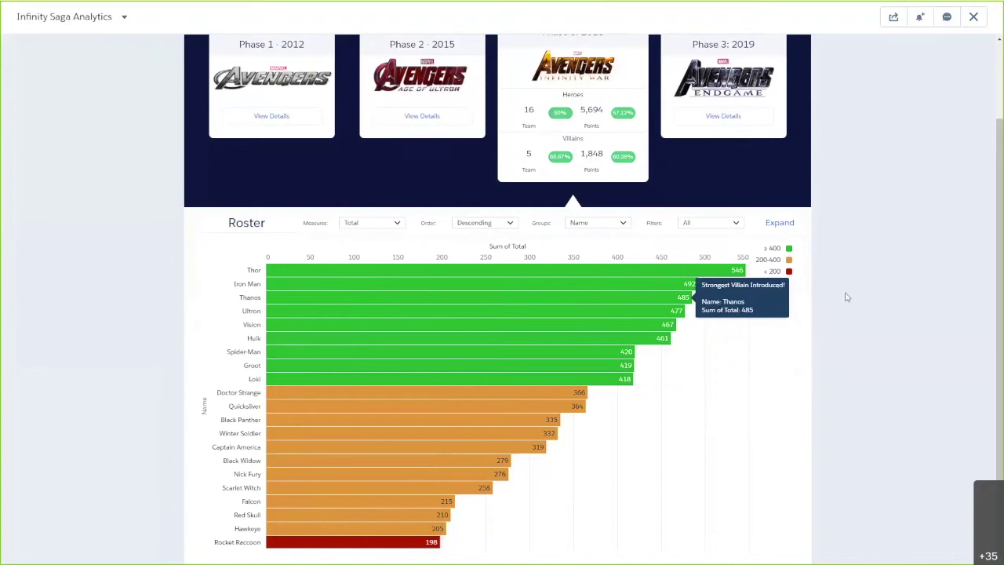
pyautogui.click(786, 224)
pyautogui.scroll(-1, 836, 294)
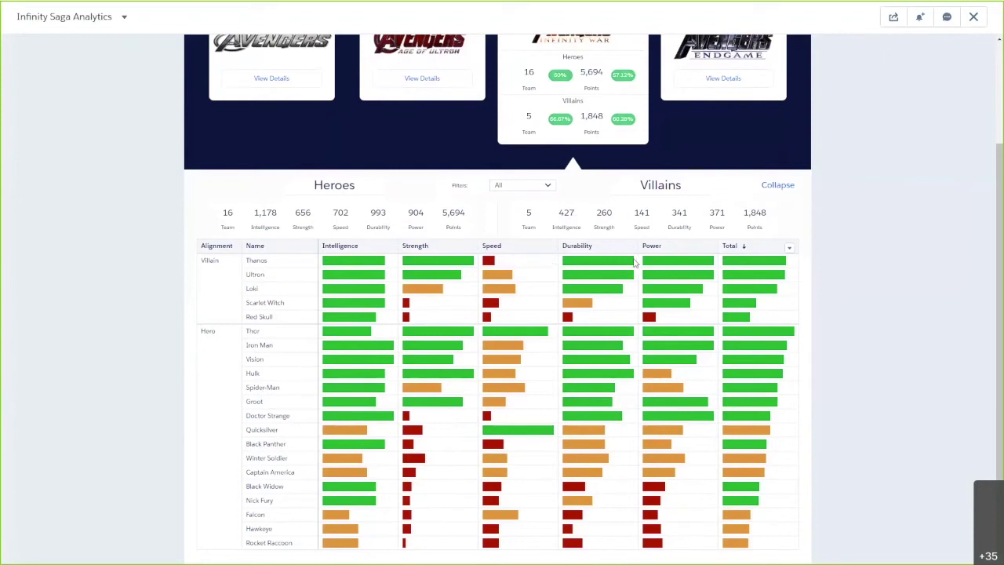
pyautogui.moveTo(622, 278)
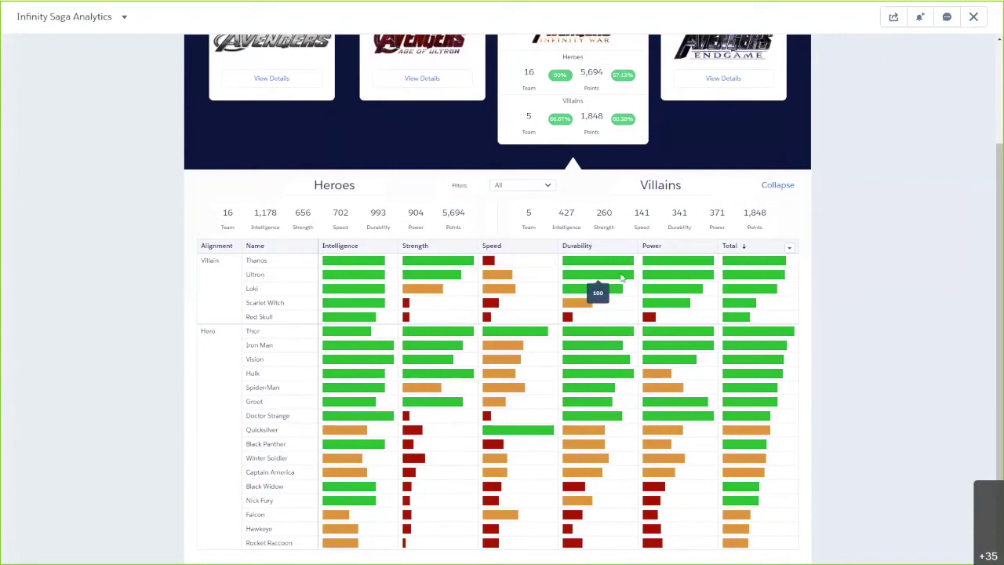
pyautogui.click(528, 186)
pyautogui.click(814, 269)
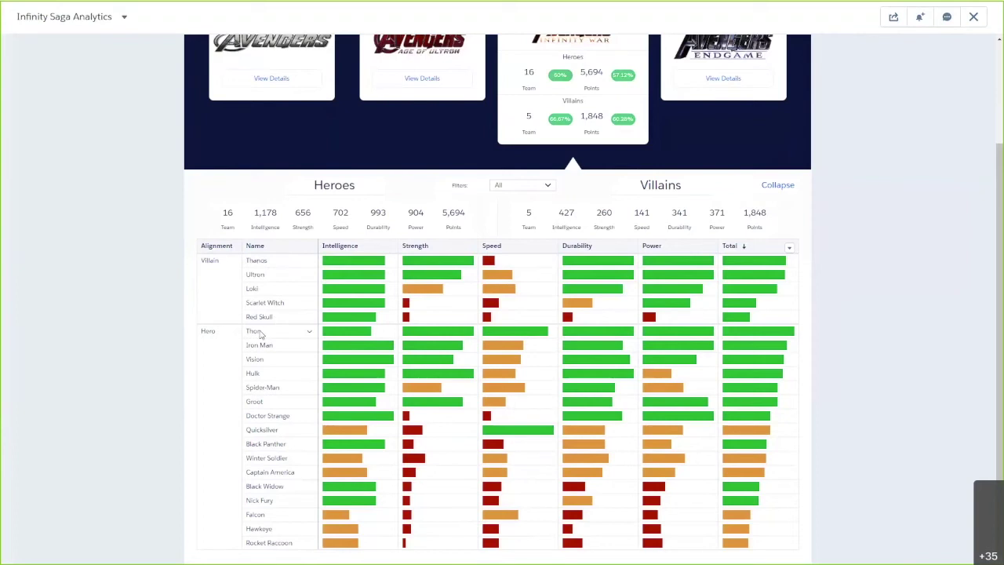
# Filter the Heroes and Villains comparison to Thanos and Thor
pyautogui.click(509, 194)
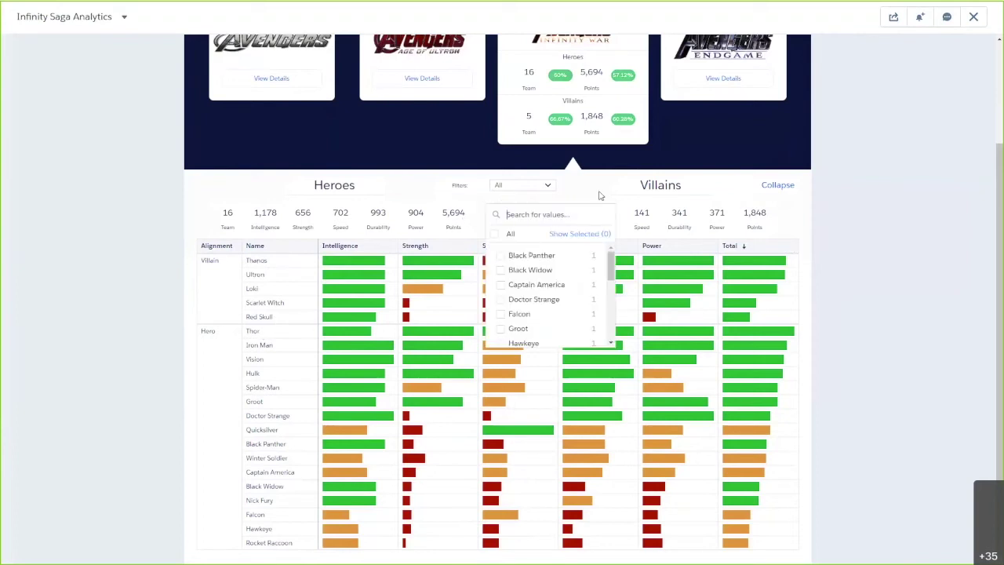
pyautogui.write('than')
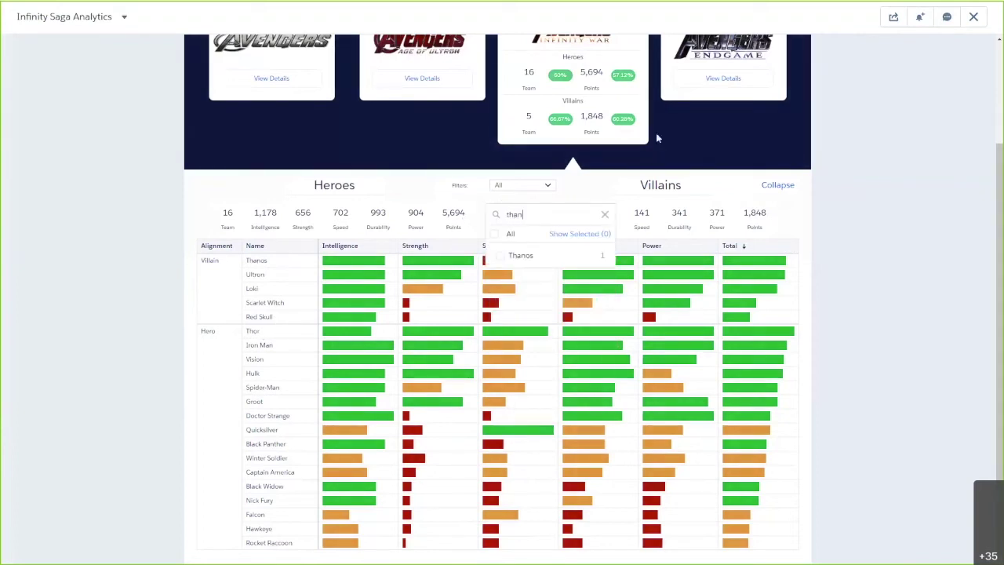
pyautogui.click(521, 256)
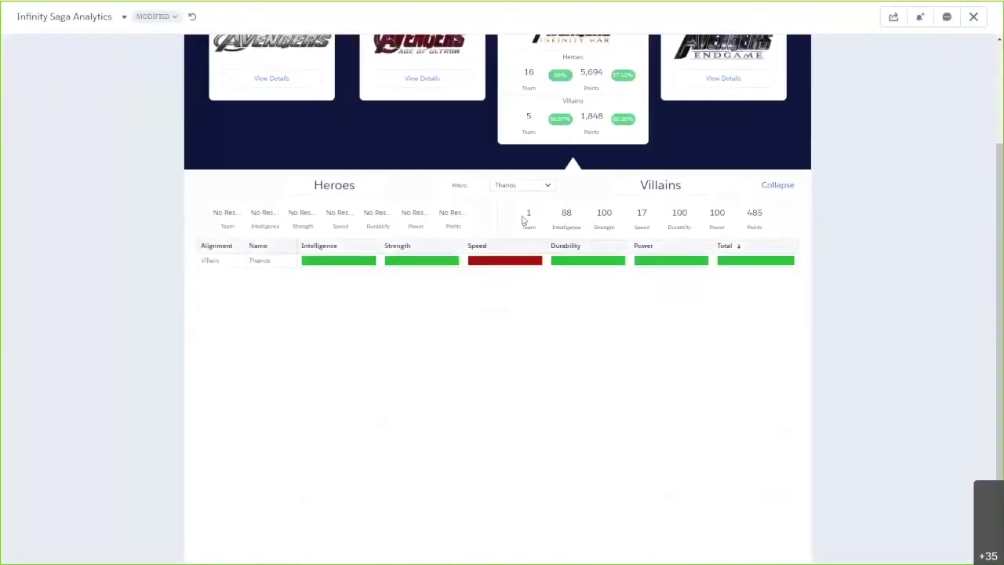
pyautogui.write('thor')
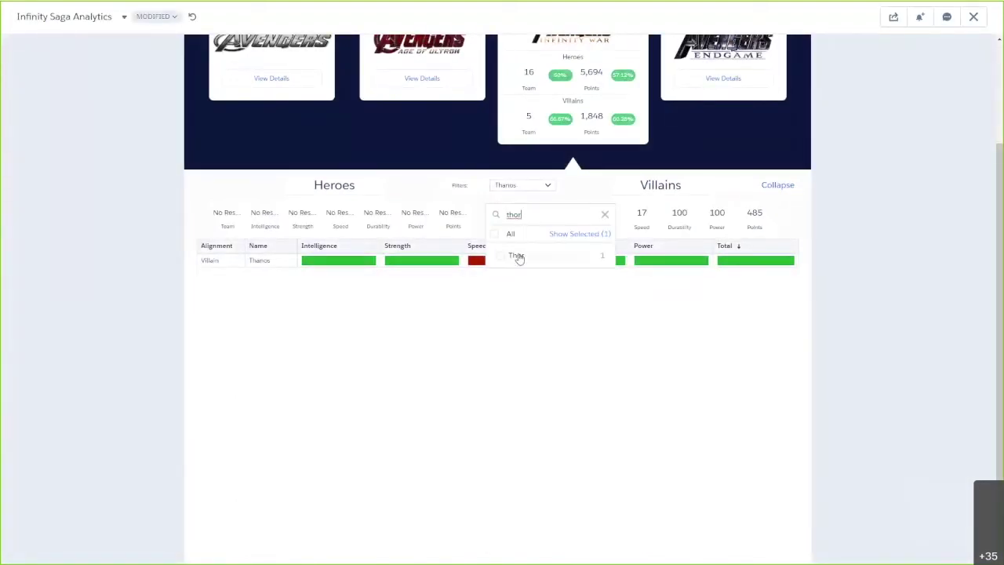
pyautogui.click(517, 257)
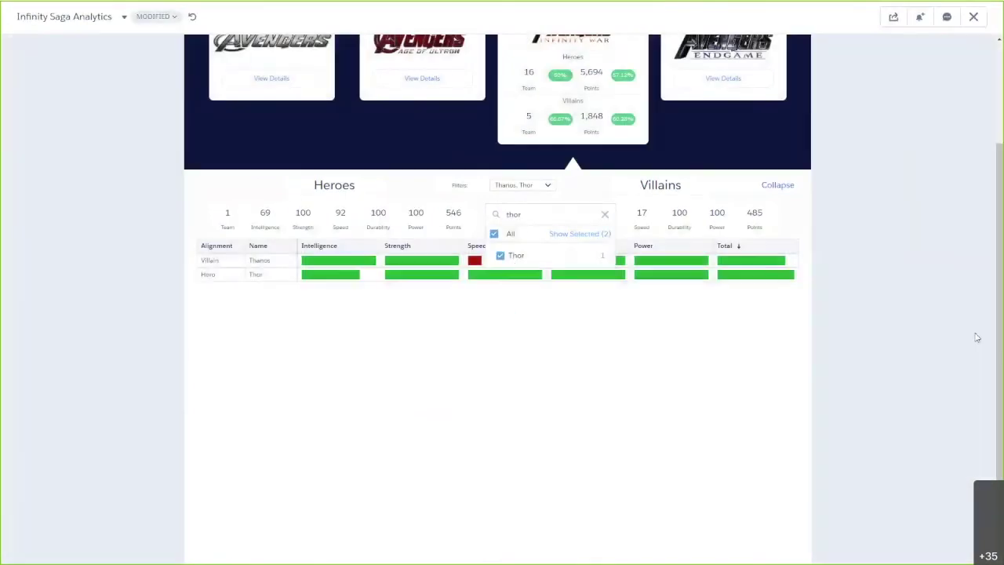
pyautogui.click(976, 339)
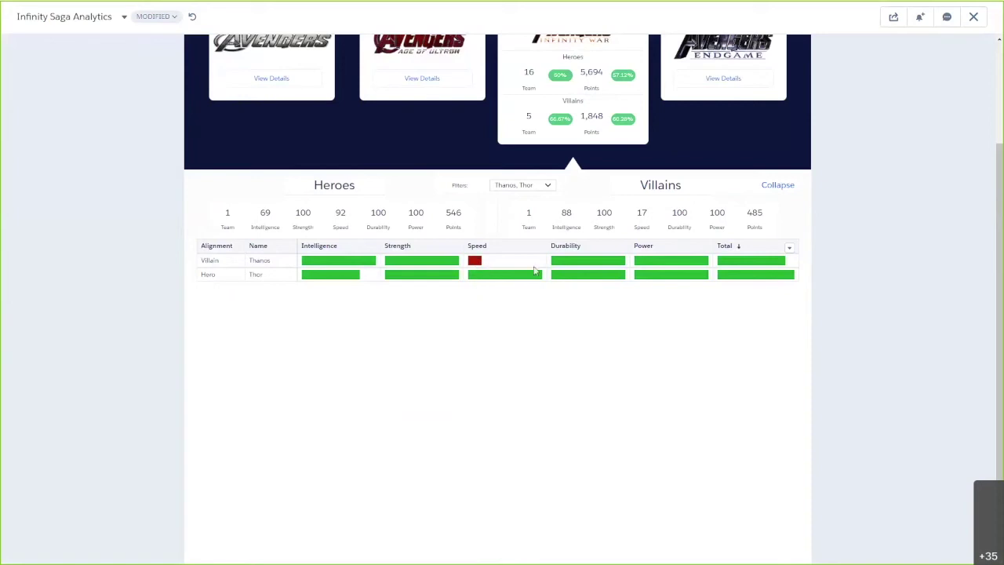
# Open the external wiki record for Thanos from the comparison table and go to the Thanos article in the search results
pyautogui.scroll(2, 592, 365)
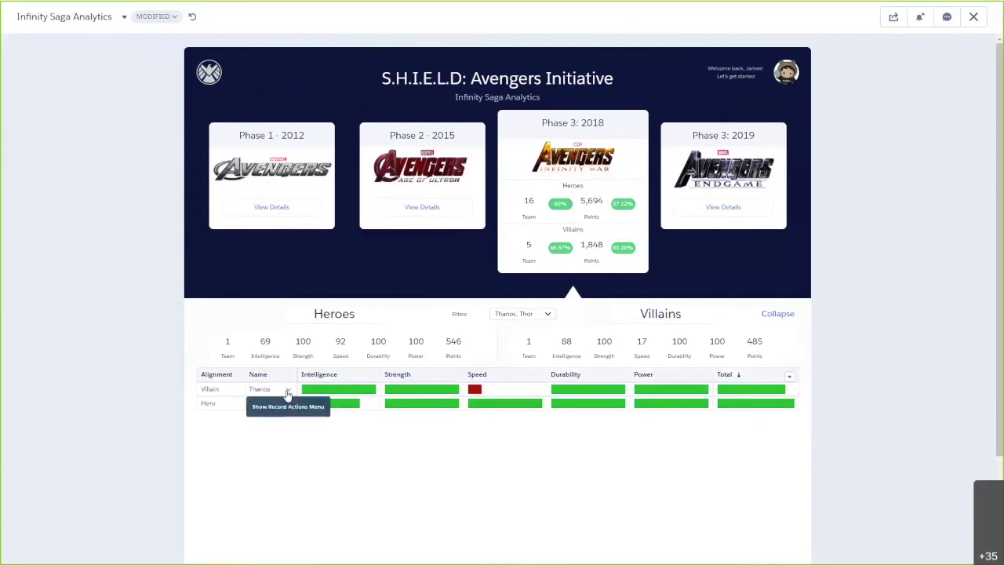
pyautogui.click(287, 390)
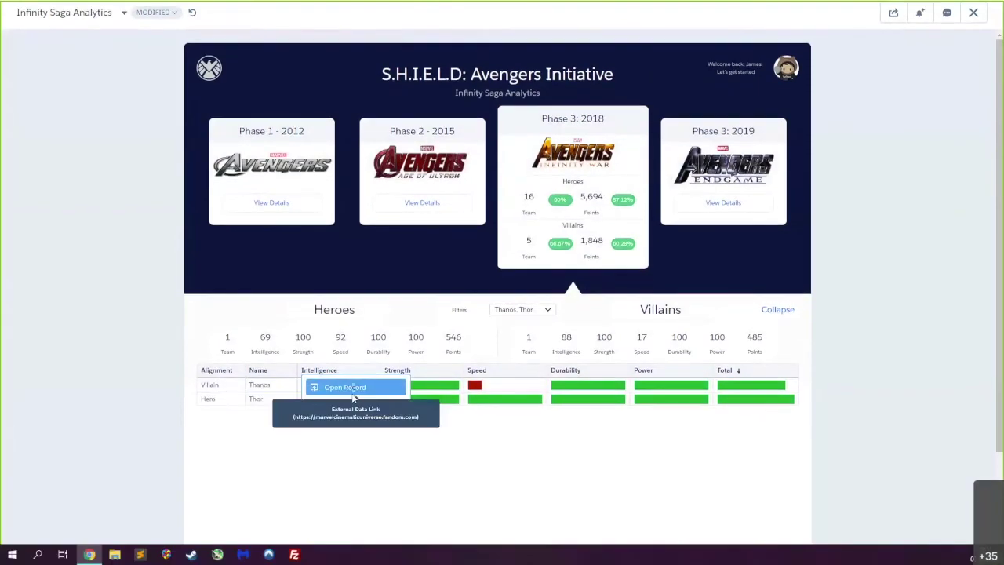
pyautogui.click(355, 392)
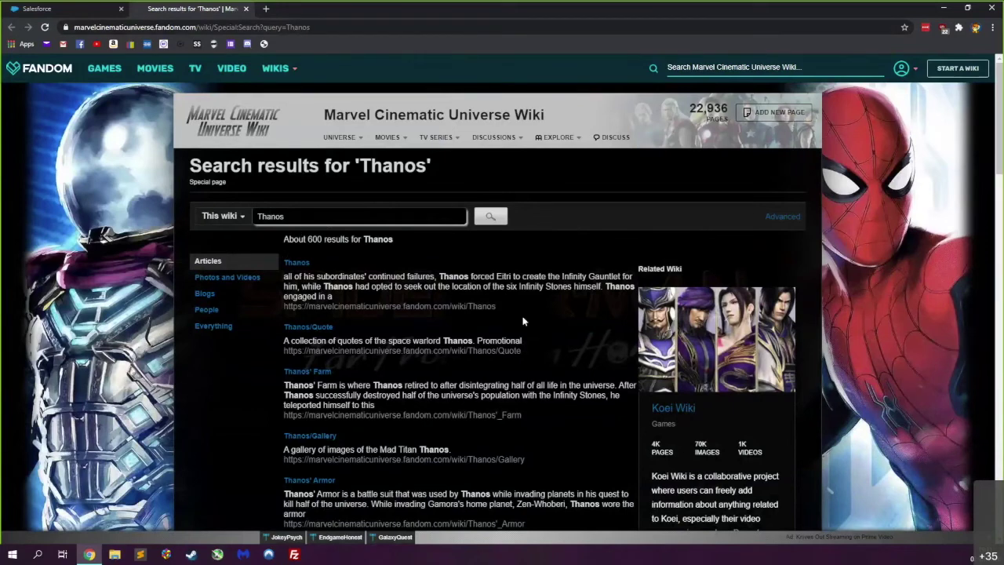
pyautogui.click(299, 265)
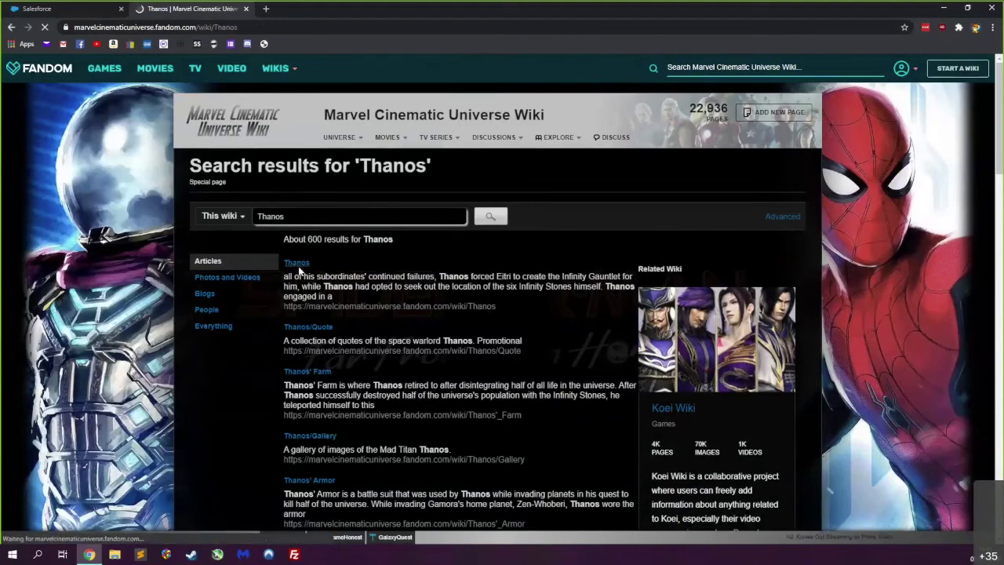
# Look through the Thanos wiki article's introduction and profile, and return to the Salesforce dashboard
pyautogui.scroll(-3, 258, 299)
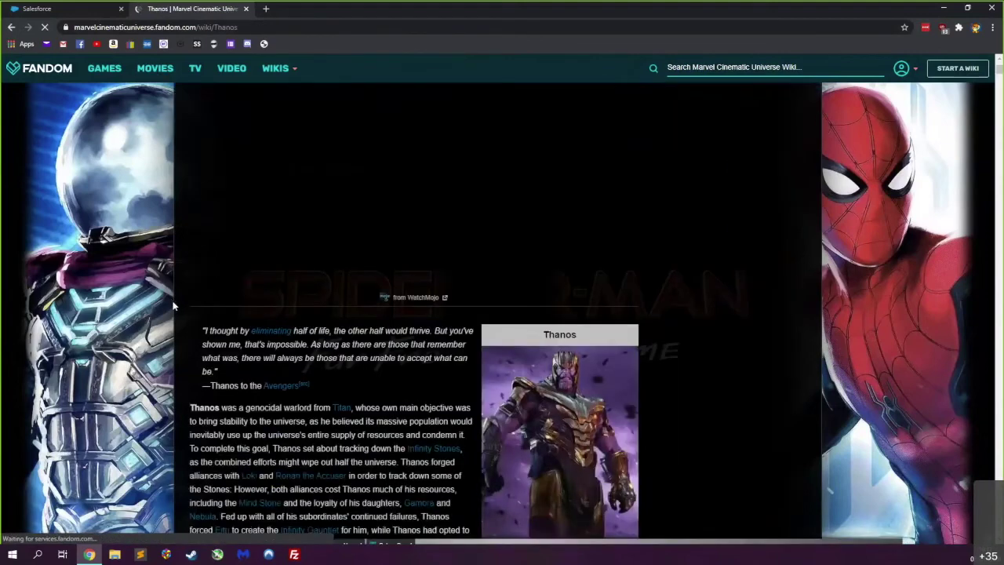
pyautogui.scroll(-3, 174, 306)
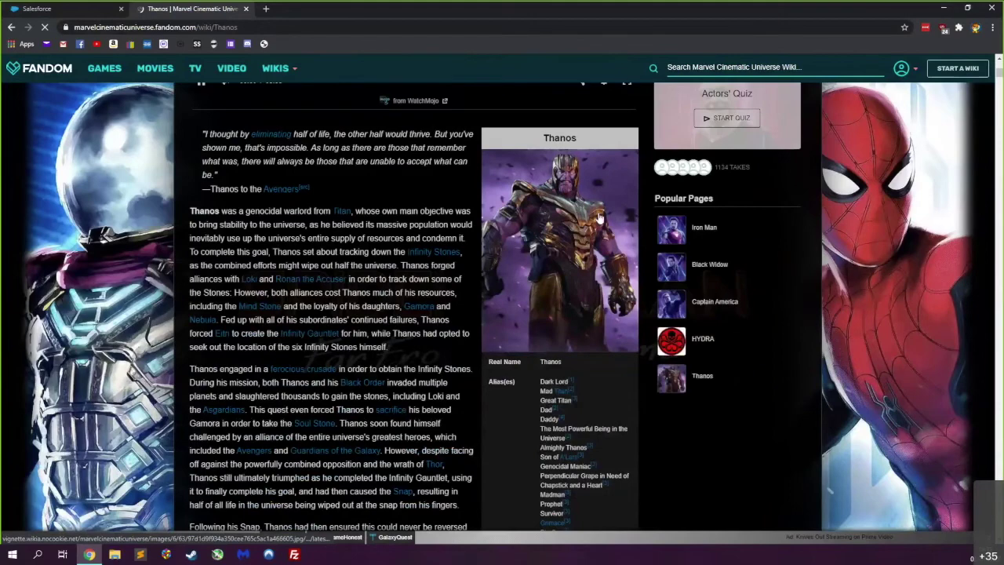
pyautogui.click(68, 9)
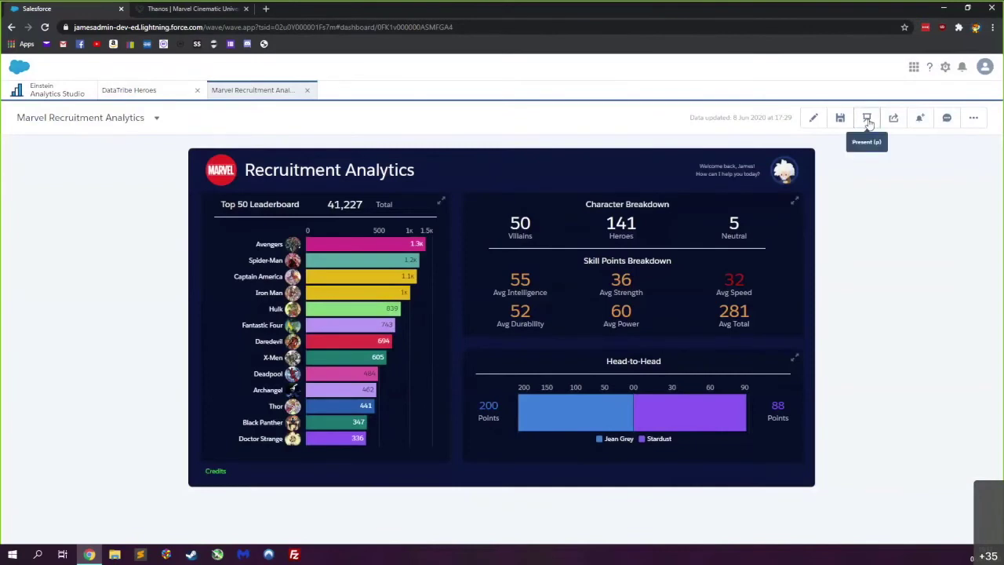
# Present the Marvel Recruitment Analytics dashboard in full screen and expand the Top 50 Leaderboard with its comic details
pyautogui.click(868, 120)
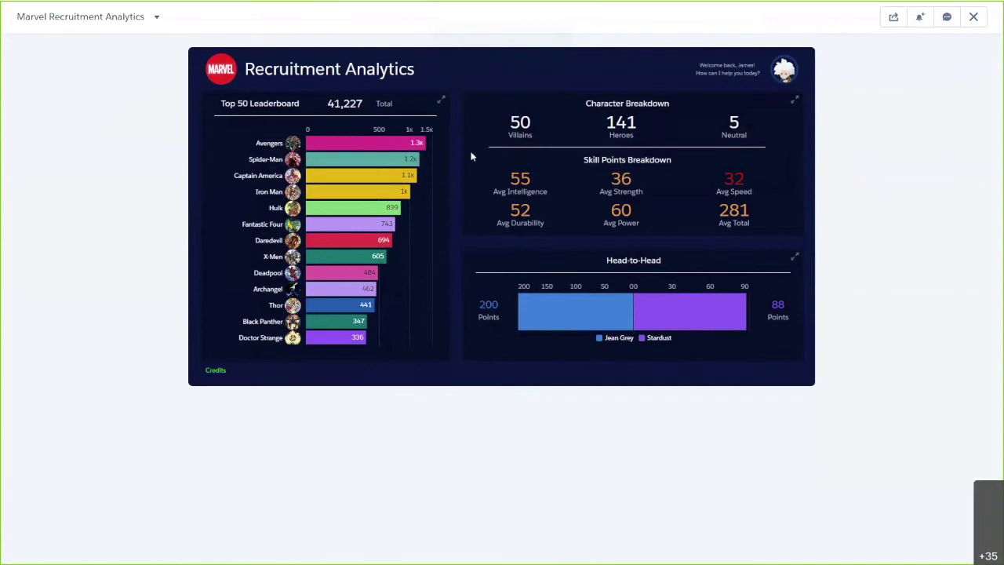
pyautogui.click(444, 105)
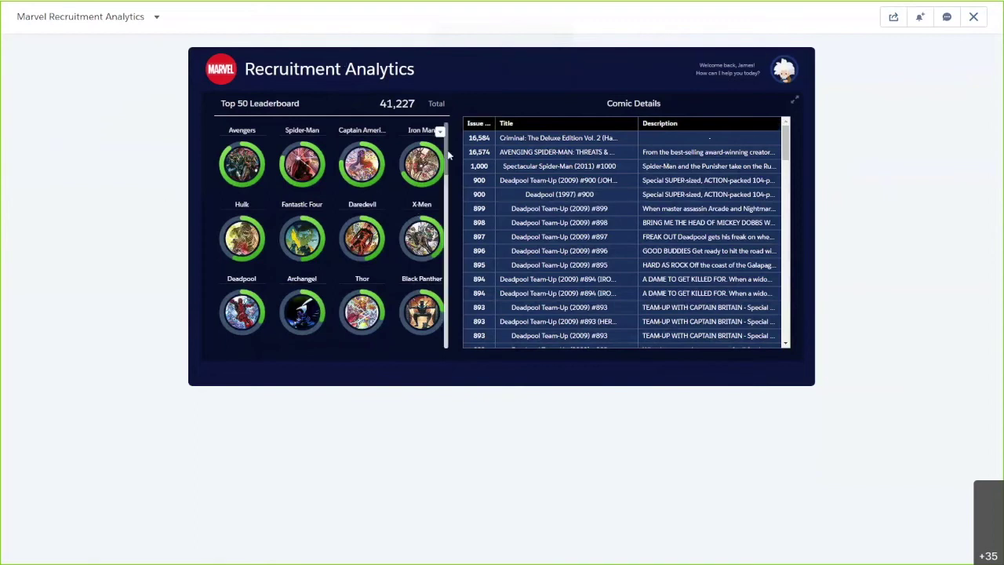
pyautogui.moveTo(449, 155); pyautogui.dragTo(450, 123)
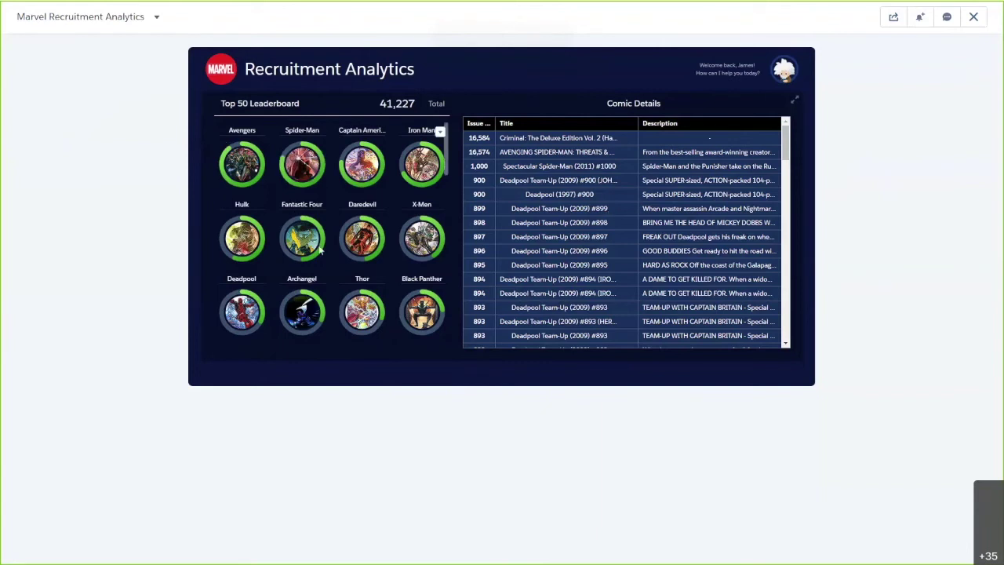
# Filter the comic details to Spider-Man, open the external Amazon record for Spectacular Spider-Man (2011) #1000, and return to the dashboard
pyautogui.click(311, 179)
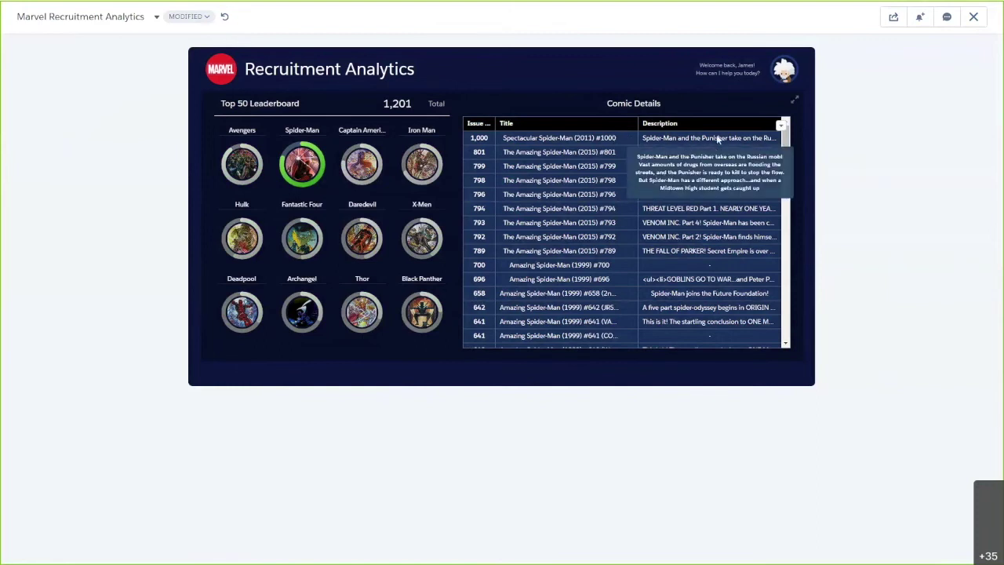
pyautogui.click(630, 145)
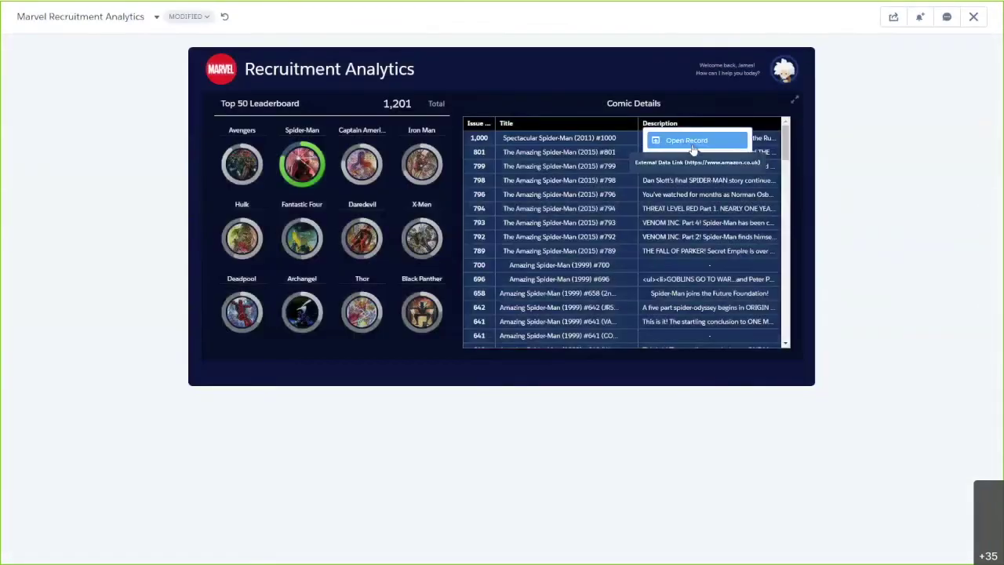
pyautogui.click(673, 139)
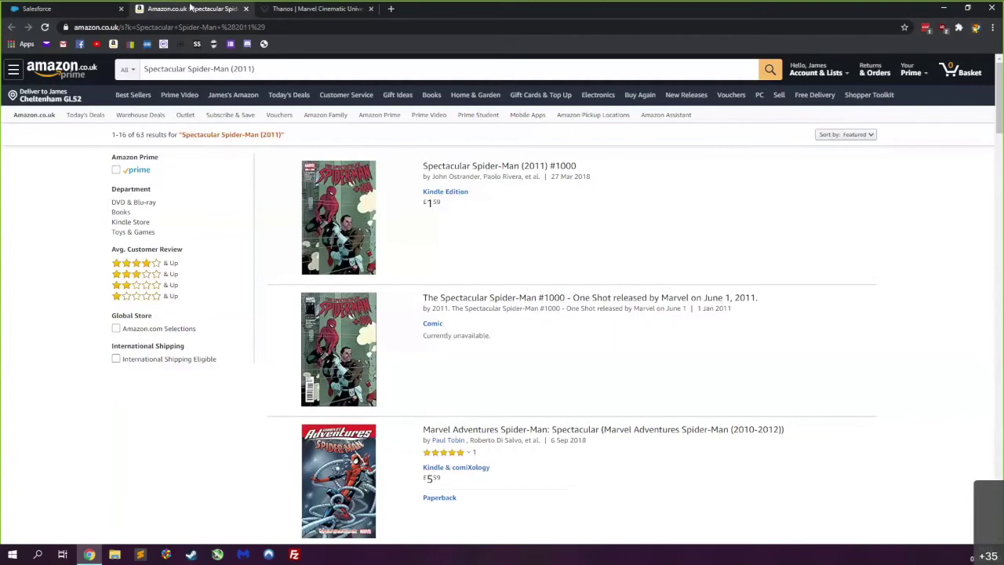
pyautogui.click(71, 9)
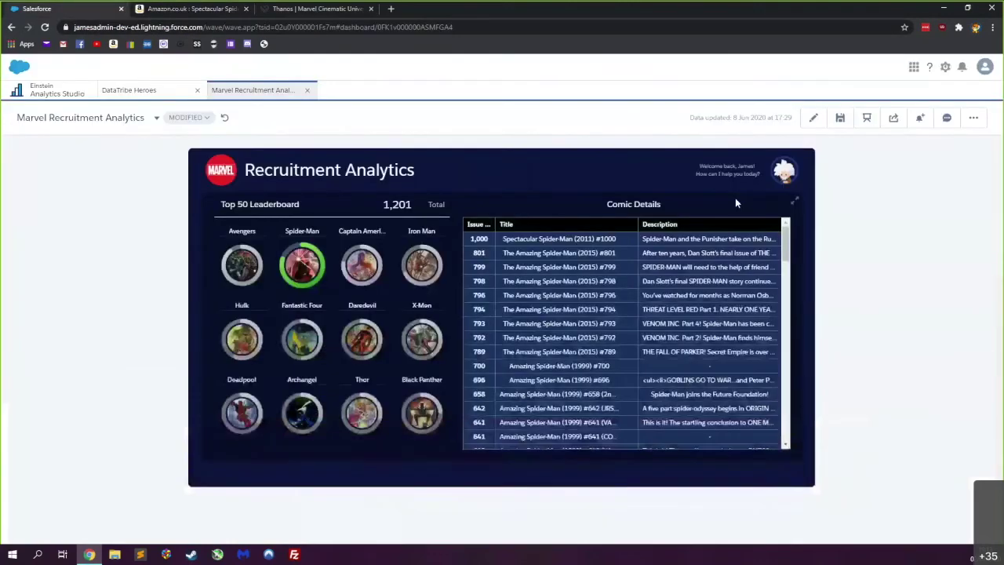
# Leave the comic details and expand the Character Breakdown table with its superpower filters shown
pyautogui.click(794, 204)
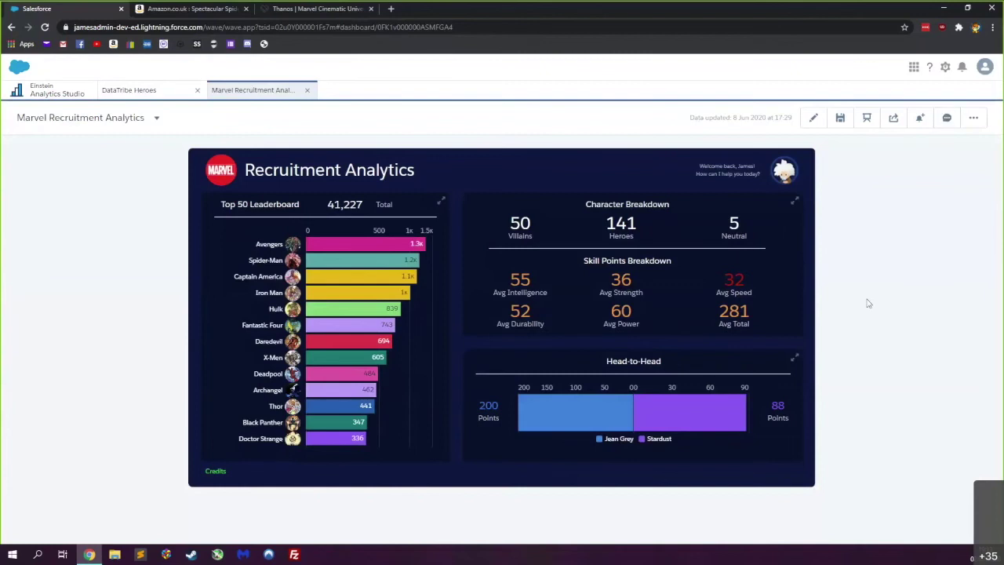
pyautogui.click(793, 203)
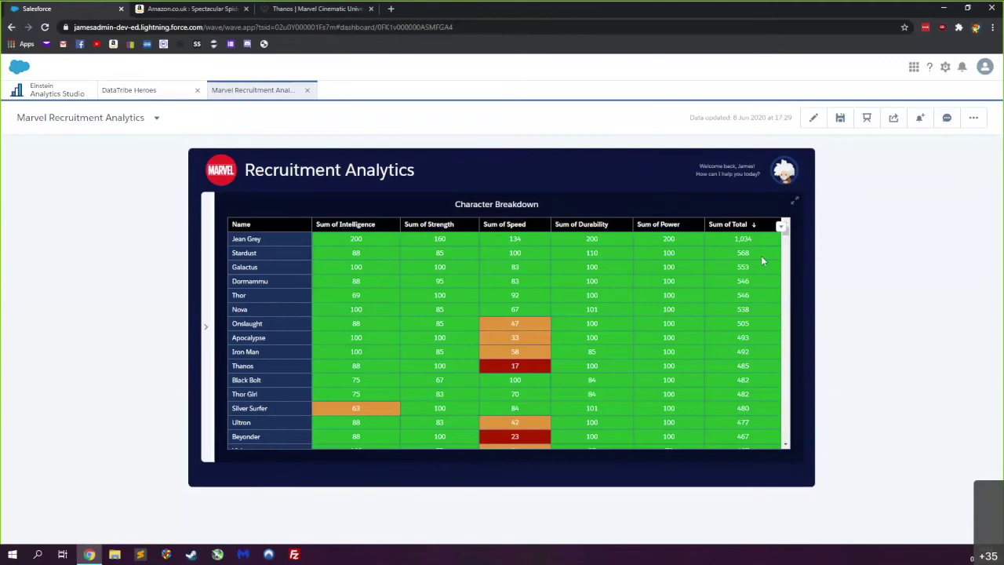
pyautogui.click(207, 328)
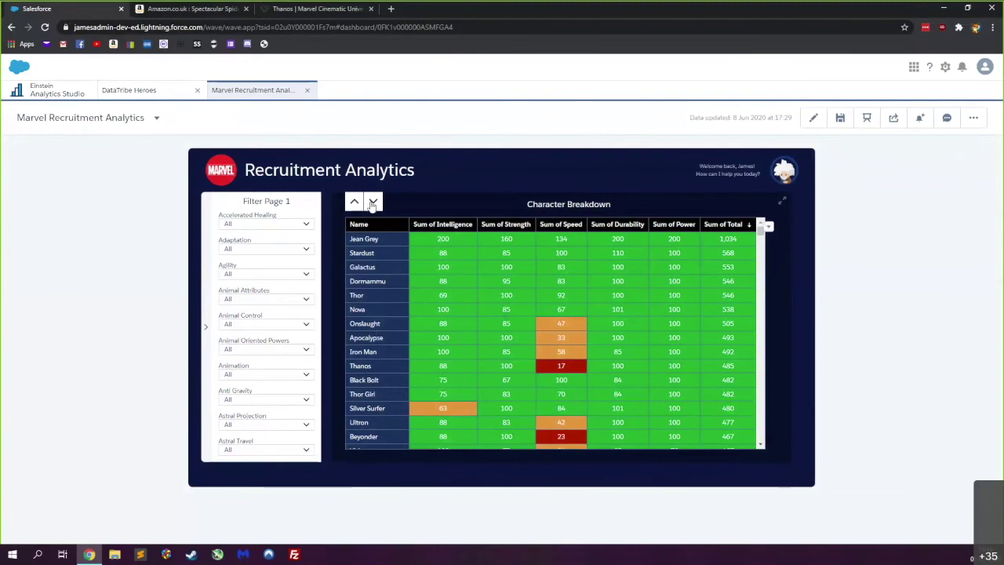
# Filter the Character Breakdown to characters with Anti Gravity set to TRUE, and reset the dashboard
pyautogui.click(280, 403)
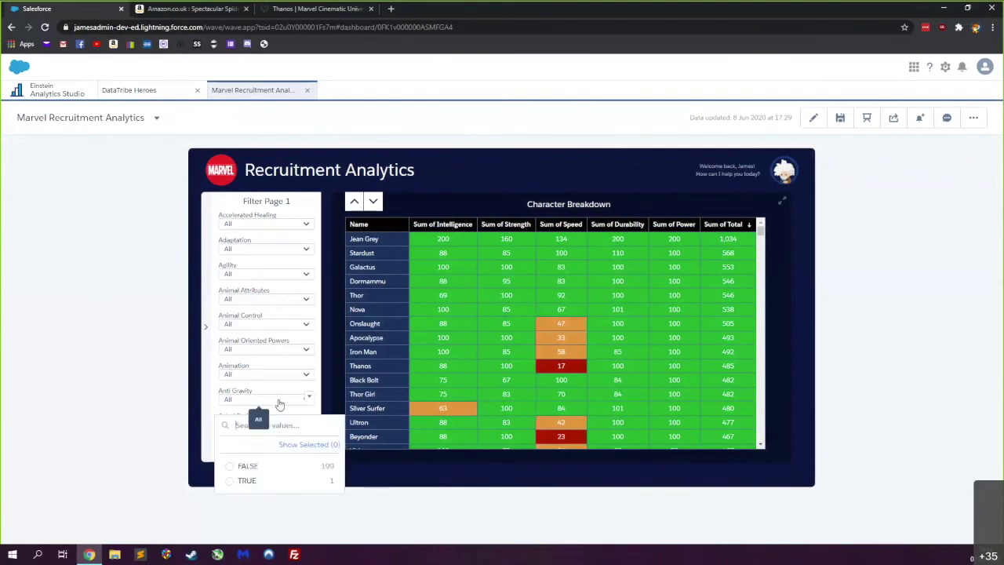
pyautogui.click(251, 482)
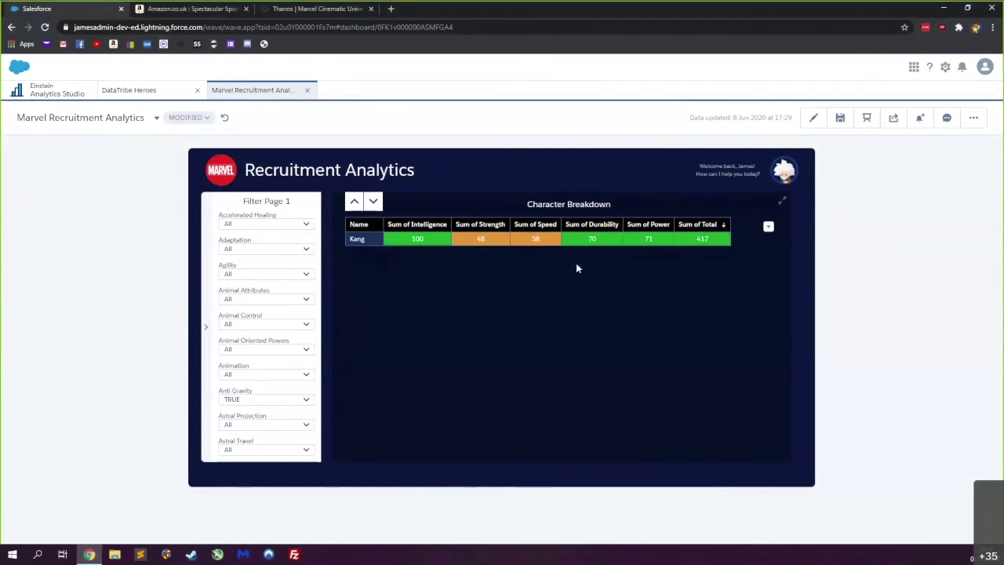
pyautogui.click(225, 117)
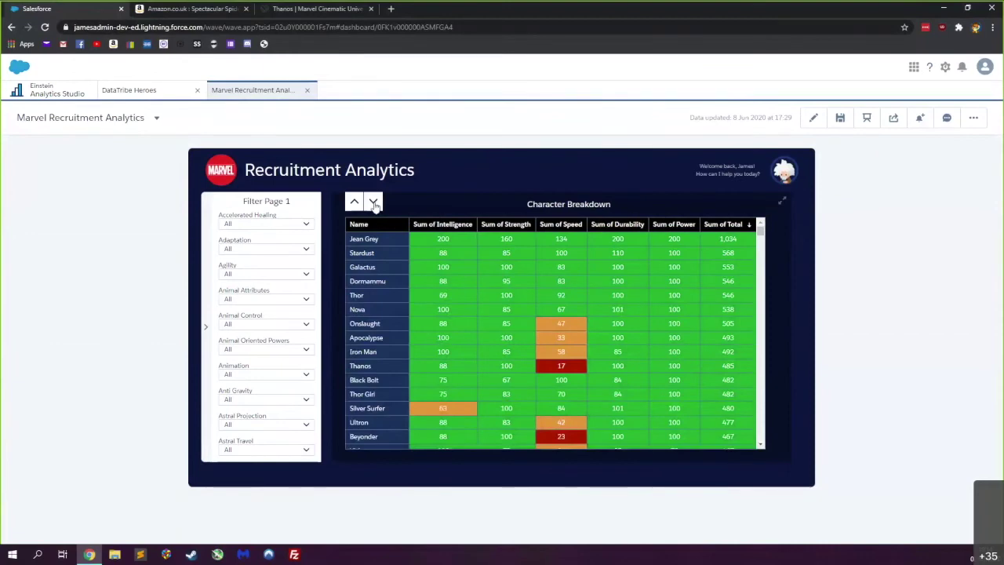
# Filter the Character Breakdown by Echolocation TRUE from Filter Page 3, and reset the dashboard
pyautogui.click(374, 201)
pyautogui.click(374, 202)
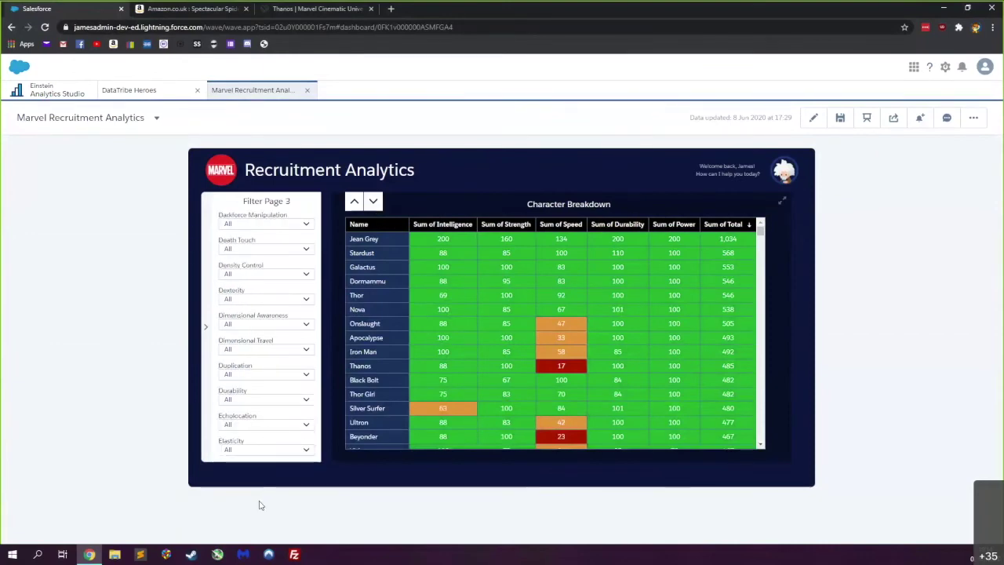
pyautogui.click(266, 424)
pyautogui.click(246, 506)
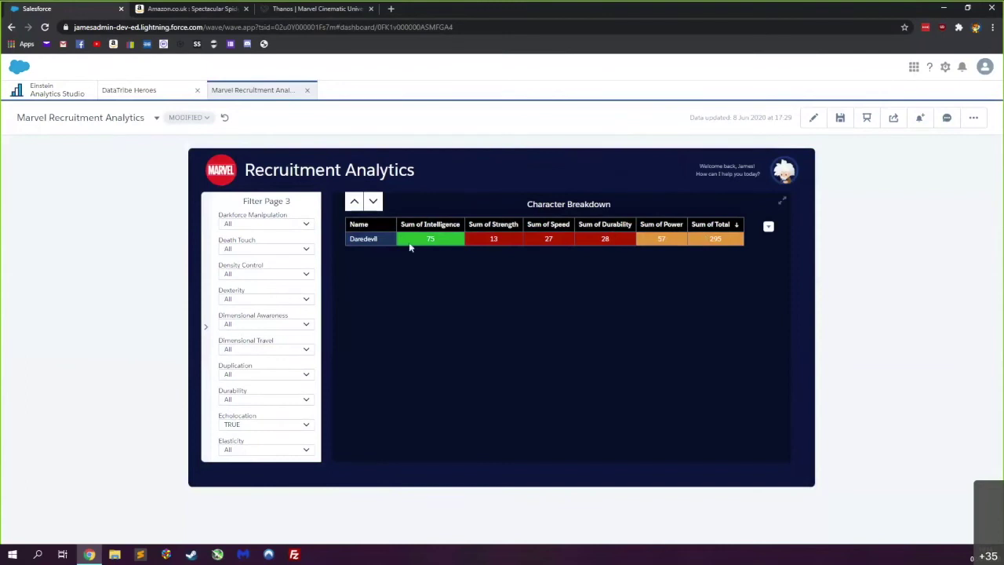
pyautogui.click(263, 424)
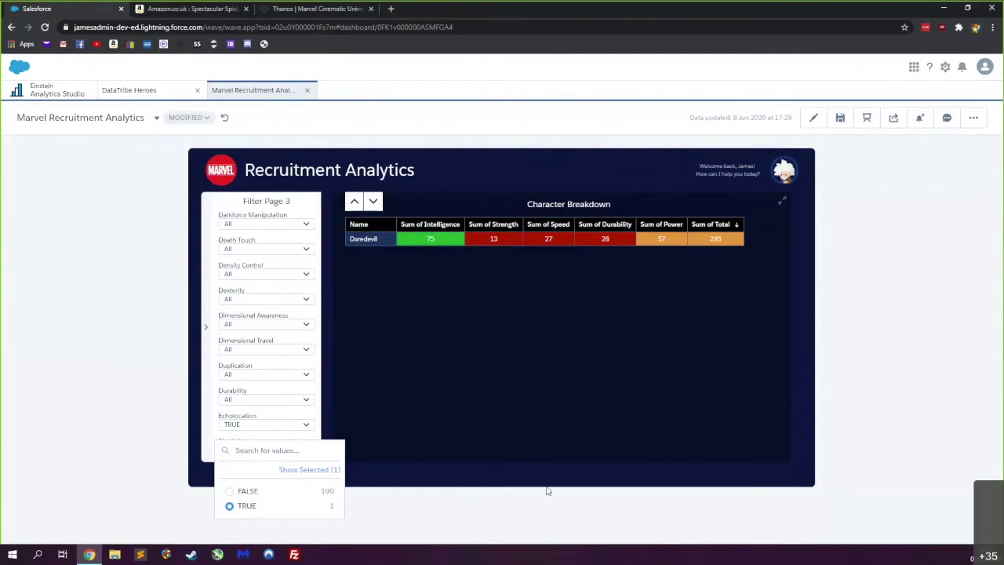
pyautogui.click(226, 118)
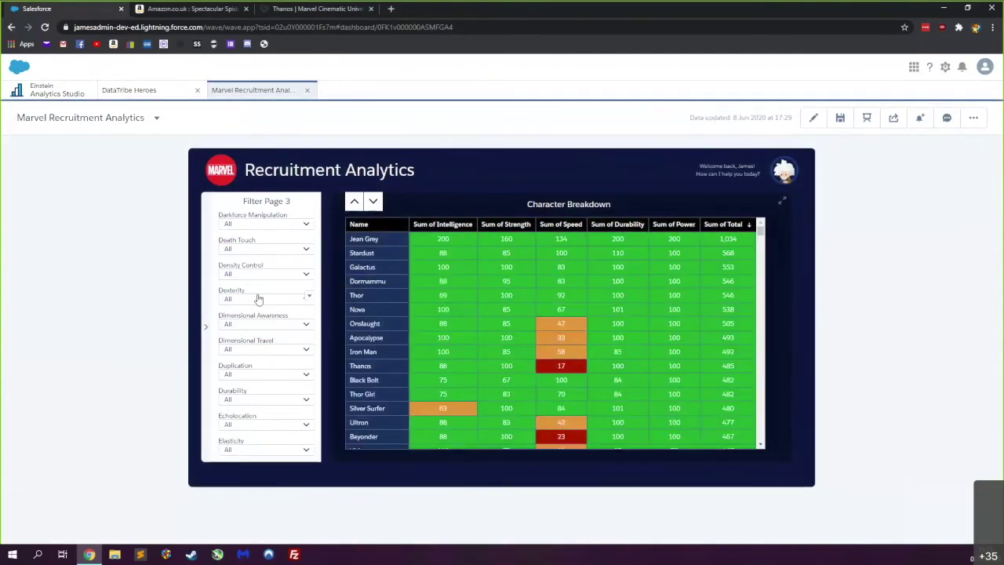
# Hide and reshow the superpower filters, go back to Filter Page 1, and collapse the Character Breakdown to the overview
pyautogui.click(205, 331)
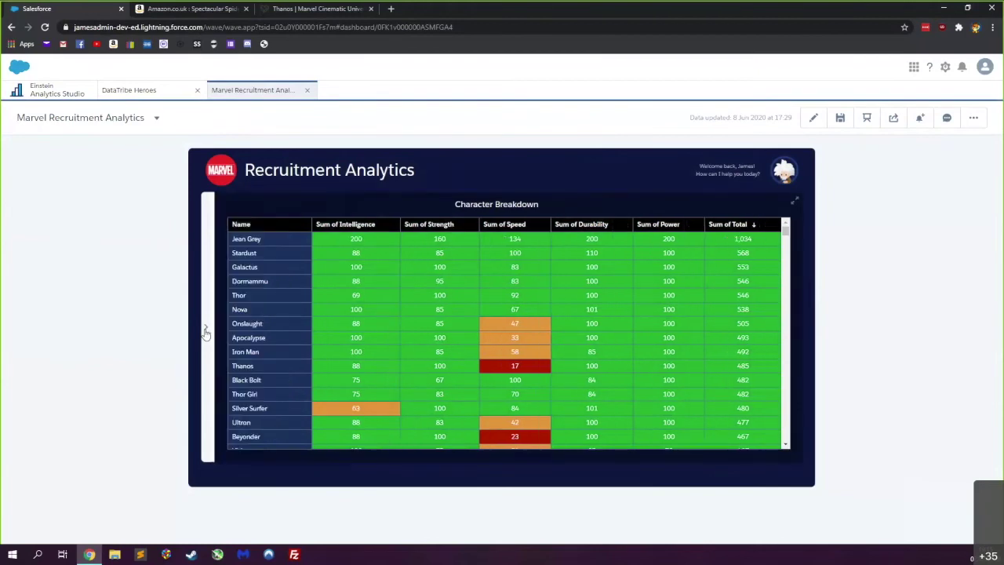
pyautogui.click(204, 332)
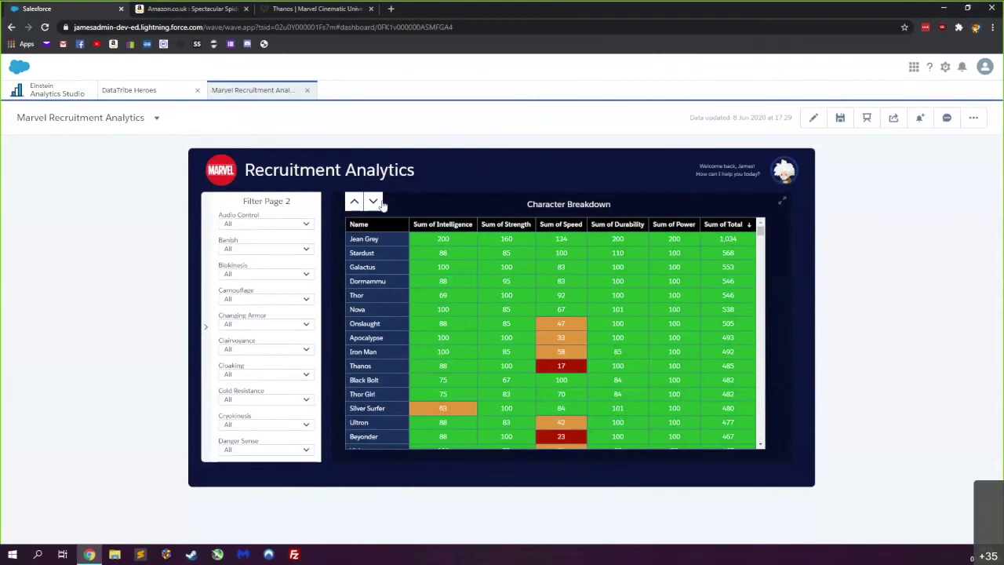
pyautogui.click(354, 202)
pyautogui.click(354, 203)
pyautogui.click(354, 202)
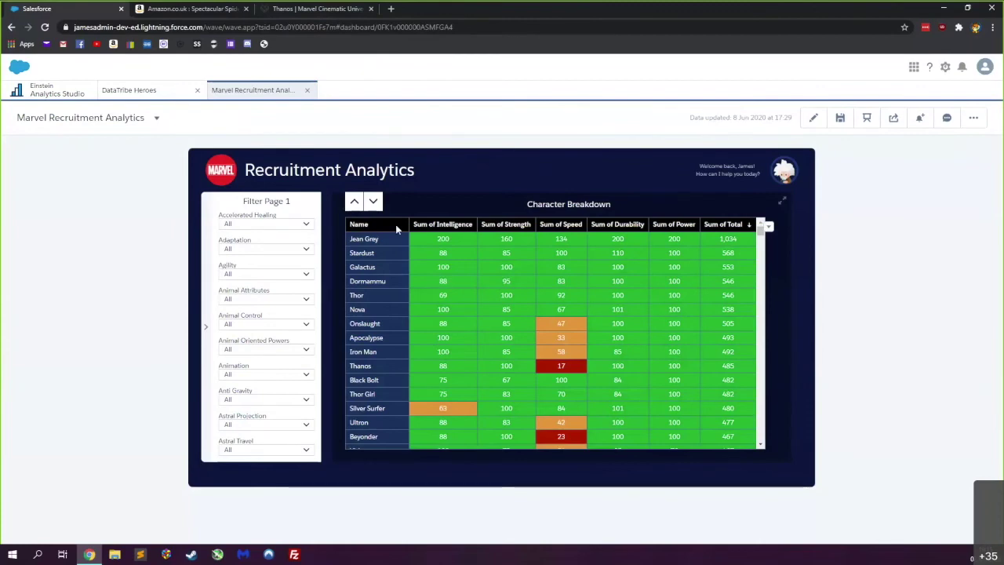
pyautogui.click(783, 203)
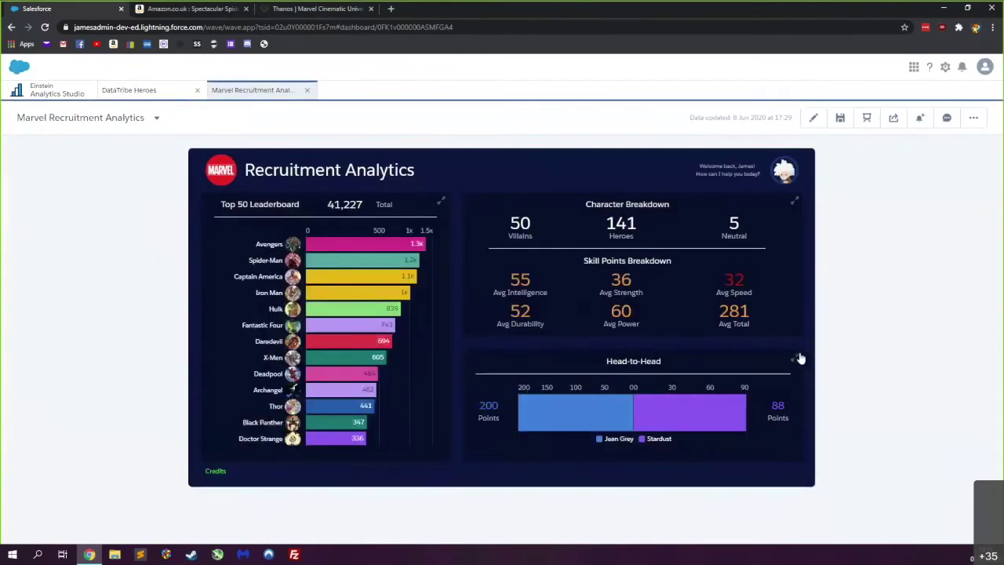
# Expand the Head-to-Head view and compare Jean Grey with Stardust by Strength, Speed, Durability, Power and Total, ending on Intelligence
pyautogui.click(797, 359)
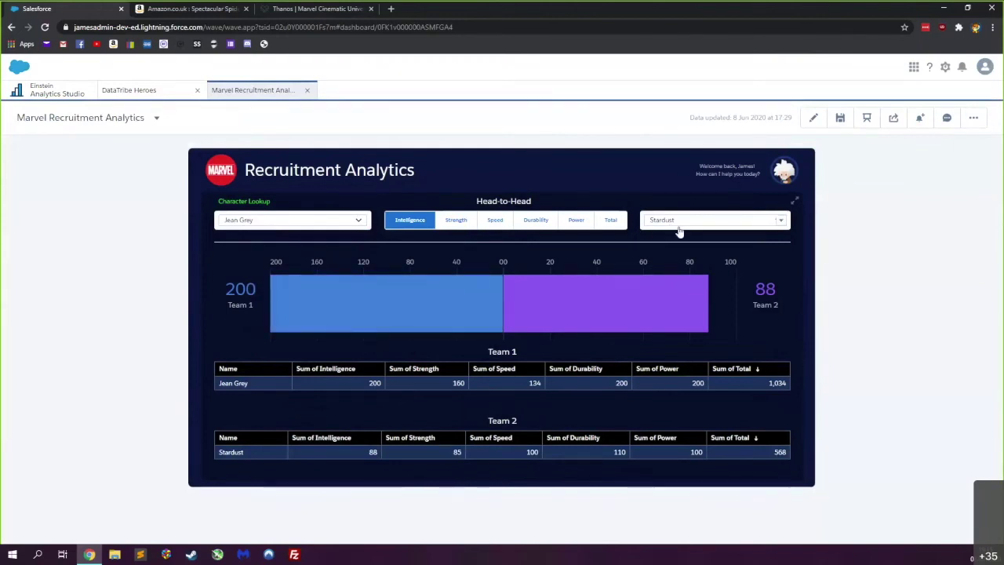
pyautogui.click(461, 222)
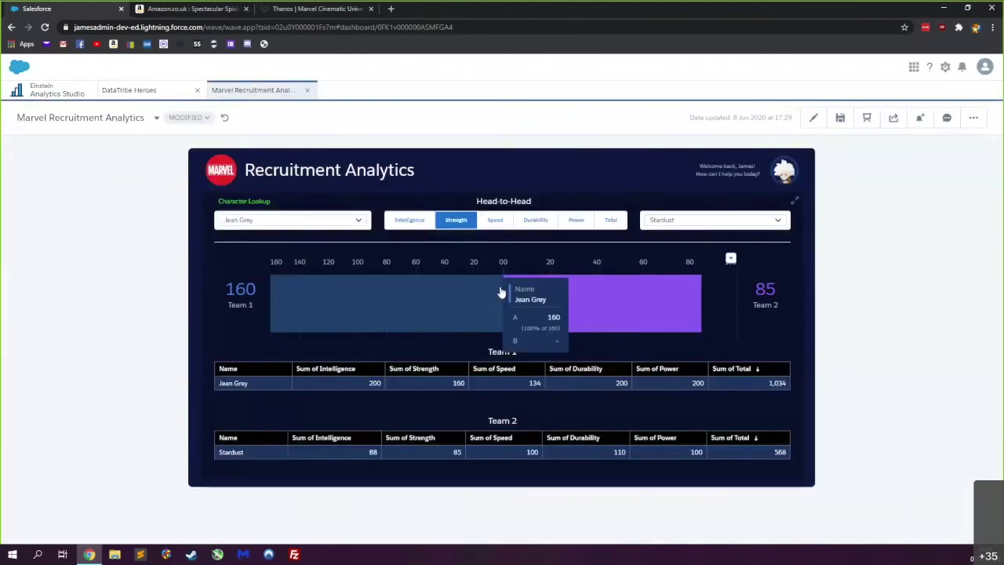
pyautogui.click(502, 224)
pyautogui.click(537, 223)
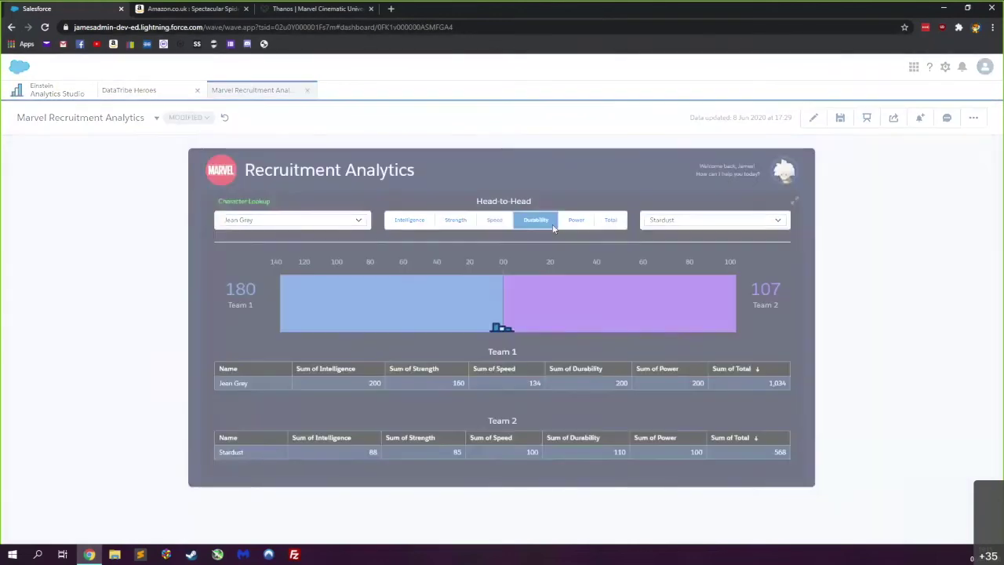
pyautogui.click(575, 220)
pyautogui.click(610, 220)
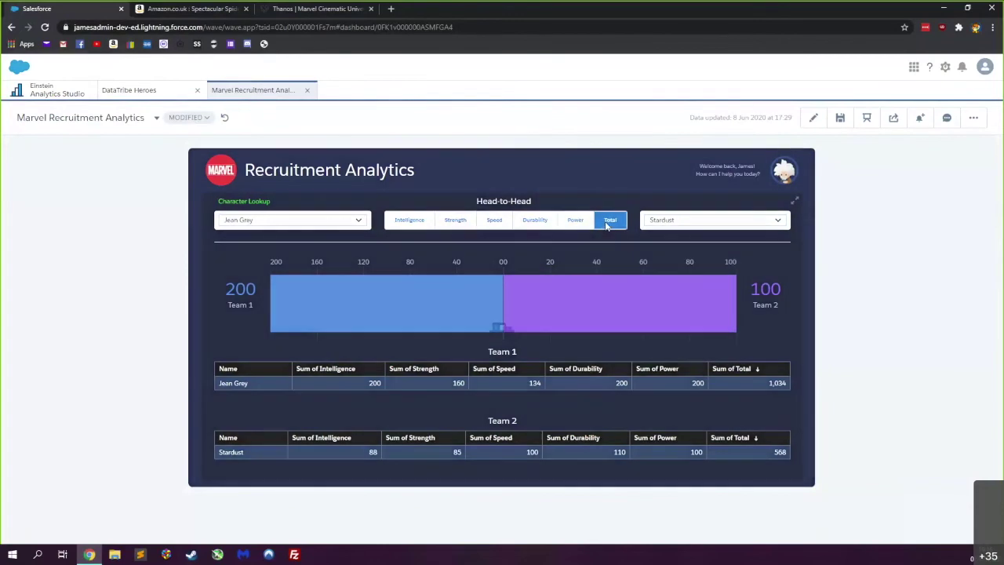
pyautogui.click(407, 218)
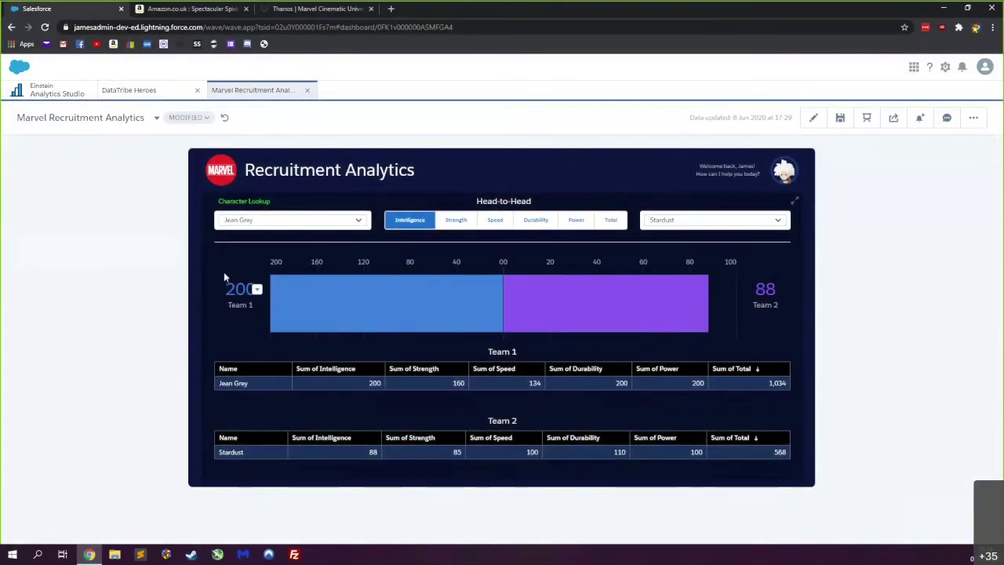
# Open the Character Lookup chart and switch its order to Ascending and back to Descending
pyautogui.click(236, 203)
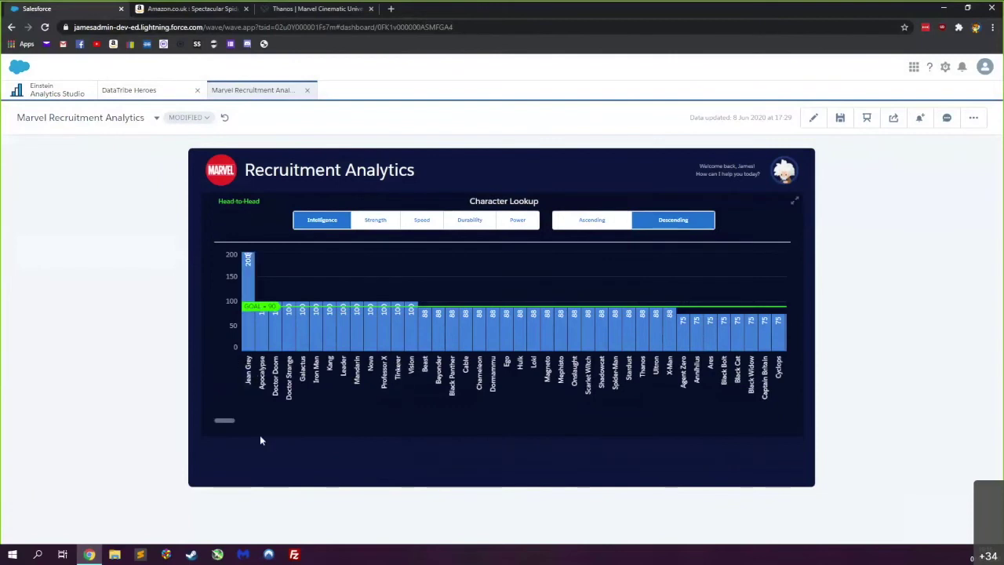
pyautogui.click(604, 225)
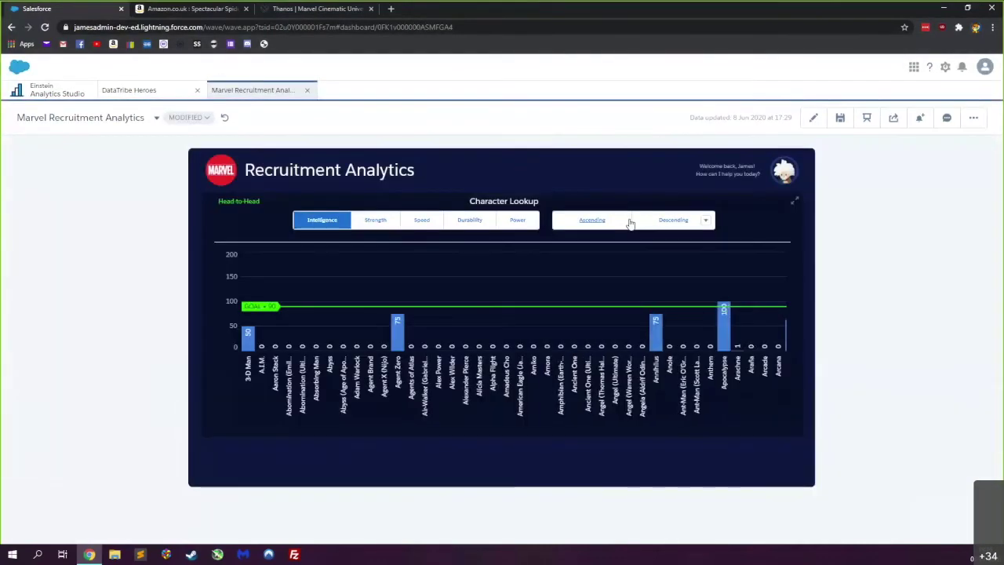
pyautogui.click(673, 221)
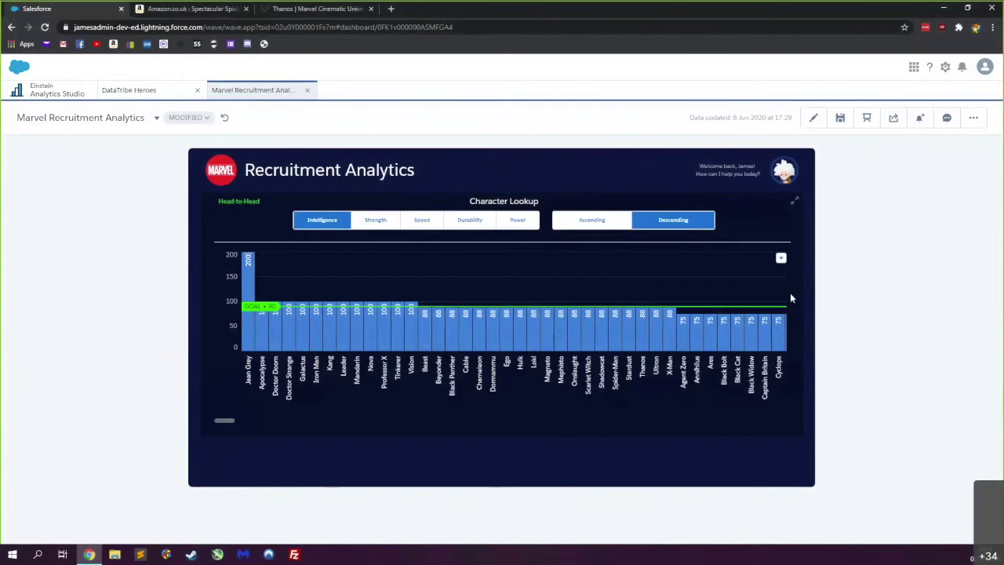
# Rank the Character Lookup chart by Strength, Speed, Durability and Power, ending back on Strength
pyautogui.click(378, 229)
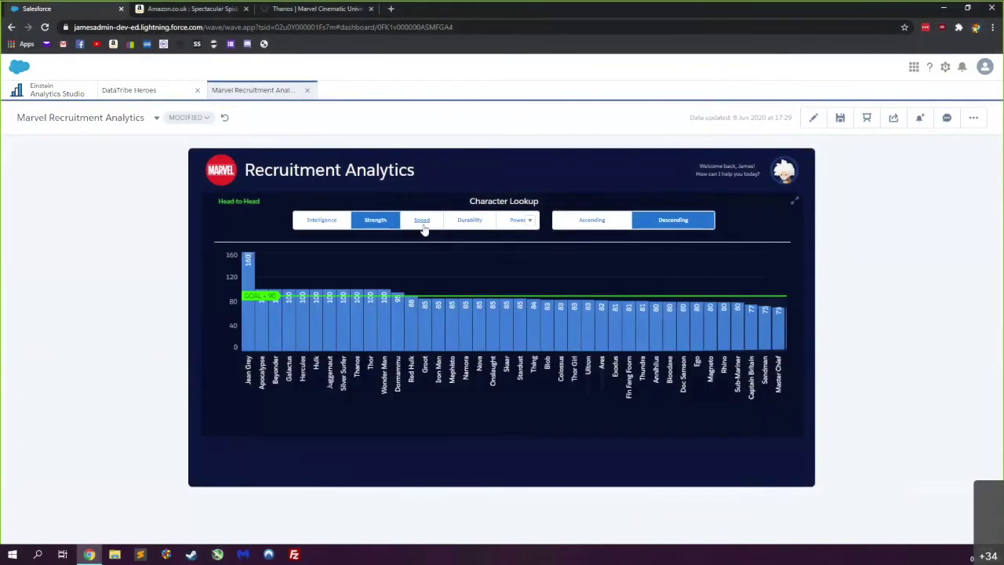
pyautogui.click(423, 227)
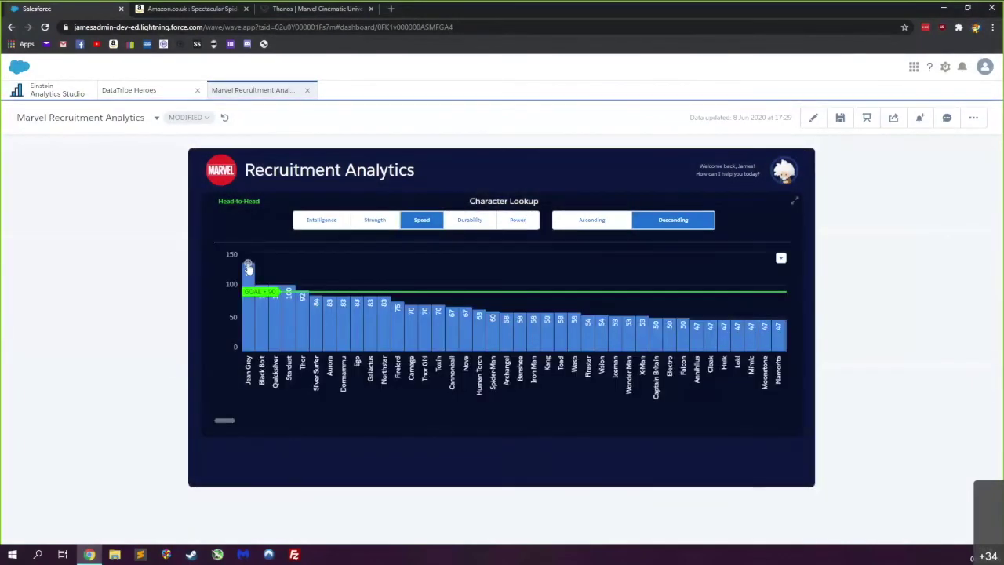
pyautogui.moveTo(248, 268)
pyautogui.click(462, 224)
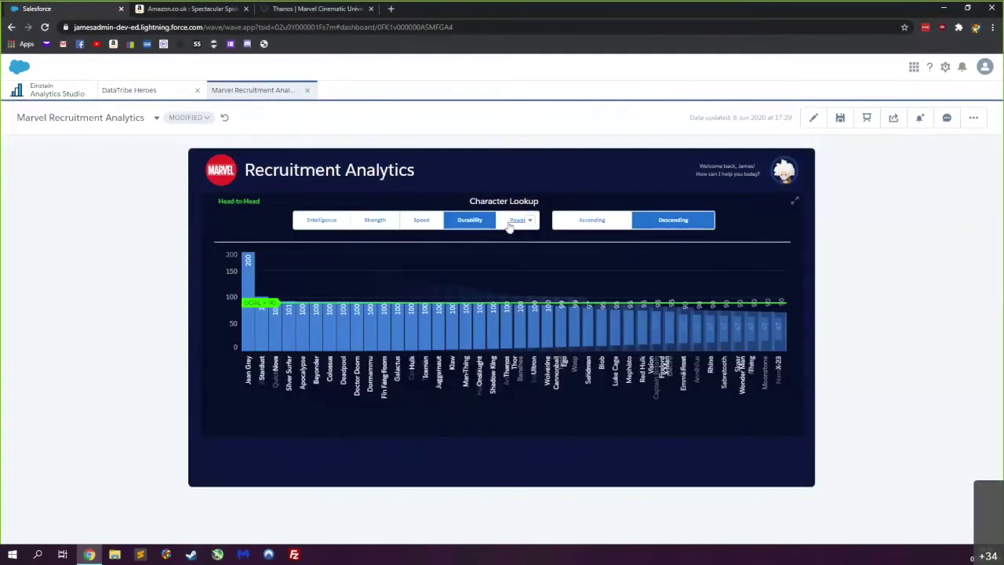
pyautogui.click(510, 222)
pyautogui.click(376, 223)
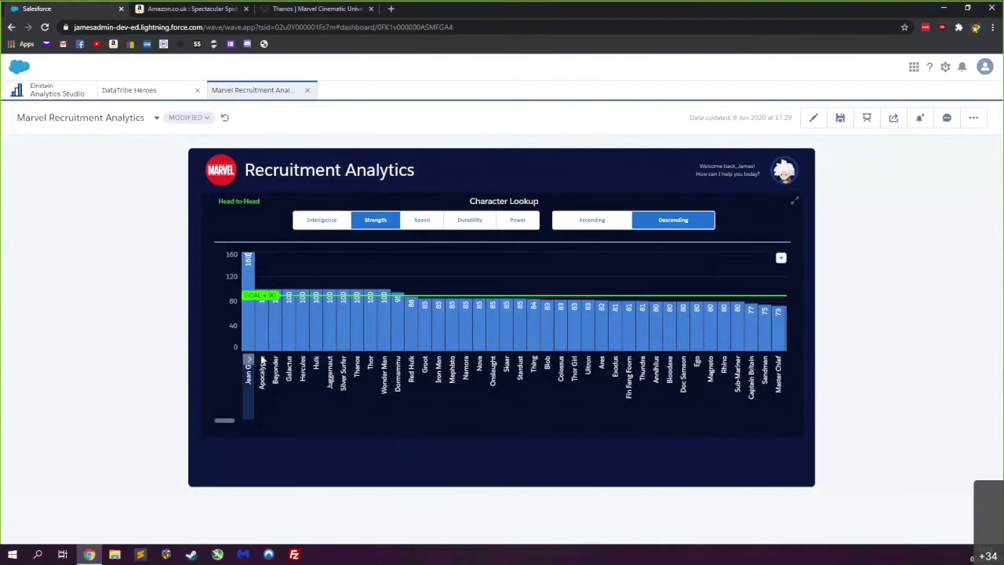
# Open the Marvel Cinematic Universe Wiki search for Apocalypse from the Character Lookup chart, and close it to return to the dashboard
pyautogui.click(262, 361)
pyautogui.click(309, 363)
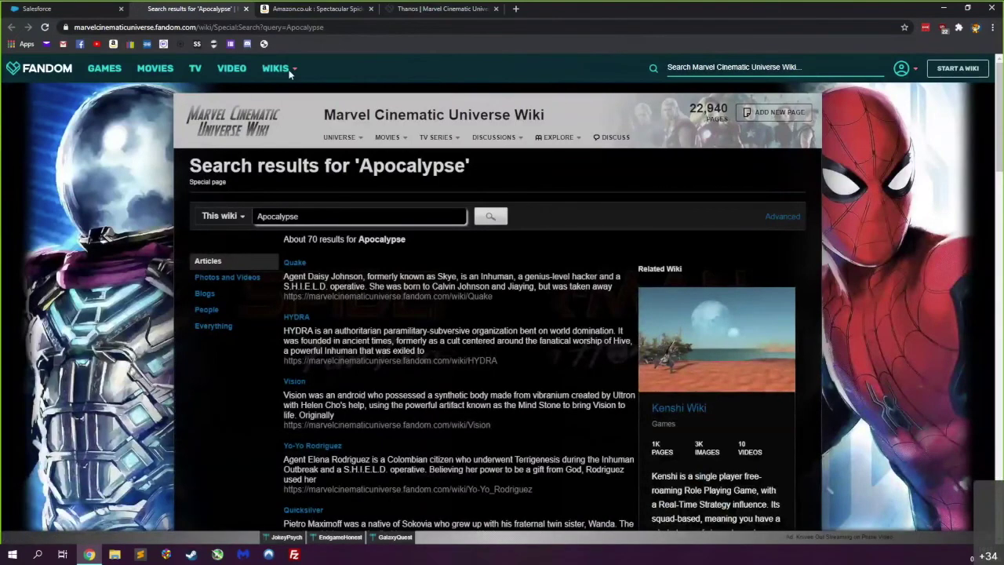
pyautogui.click(245, 9)
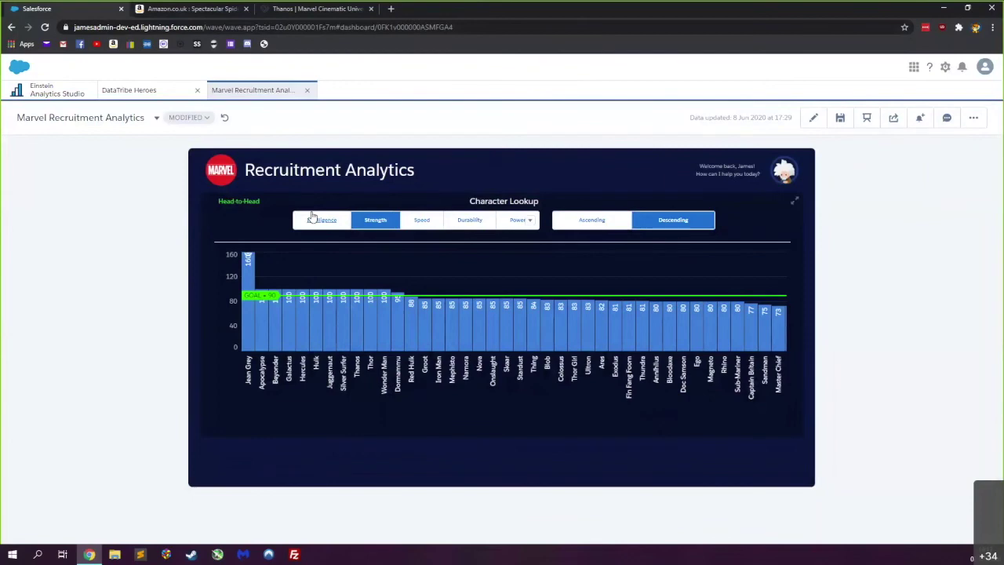
# Return to the Head-to-Head view and add Apocalypse to Team 2 alongside Stardust
pyautogui.click(236, 203)
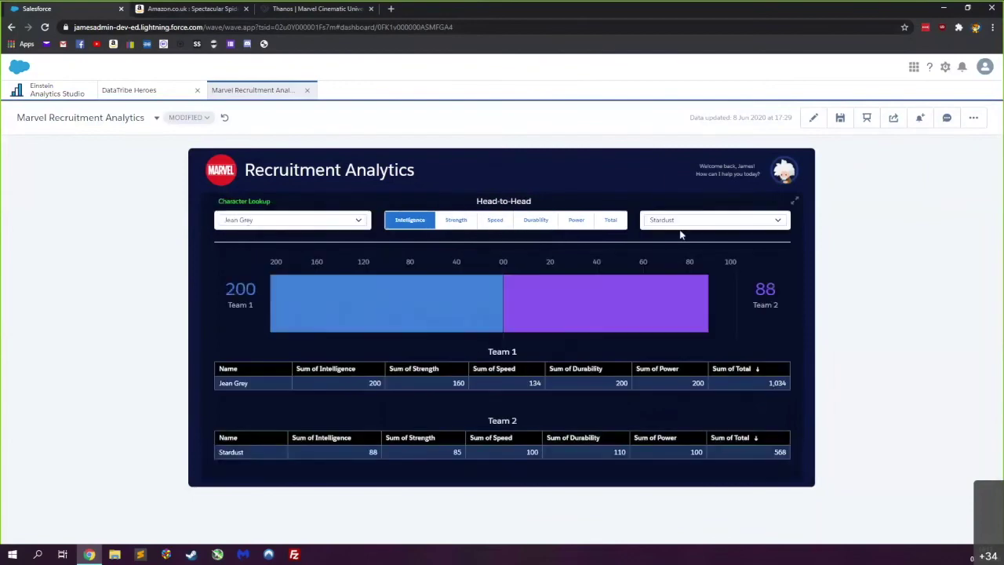
pyautogui.click(699, 222)
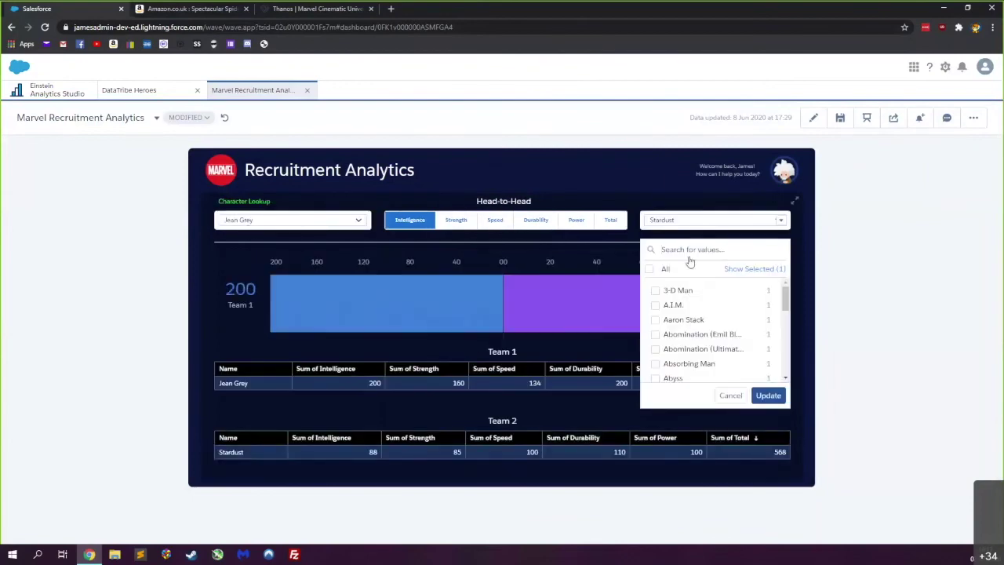
pyautogui.write('apoc')
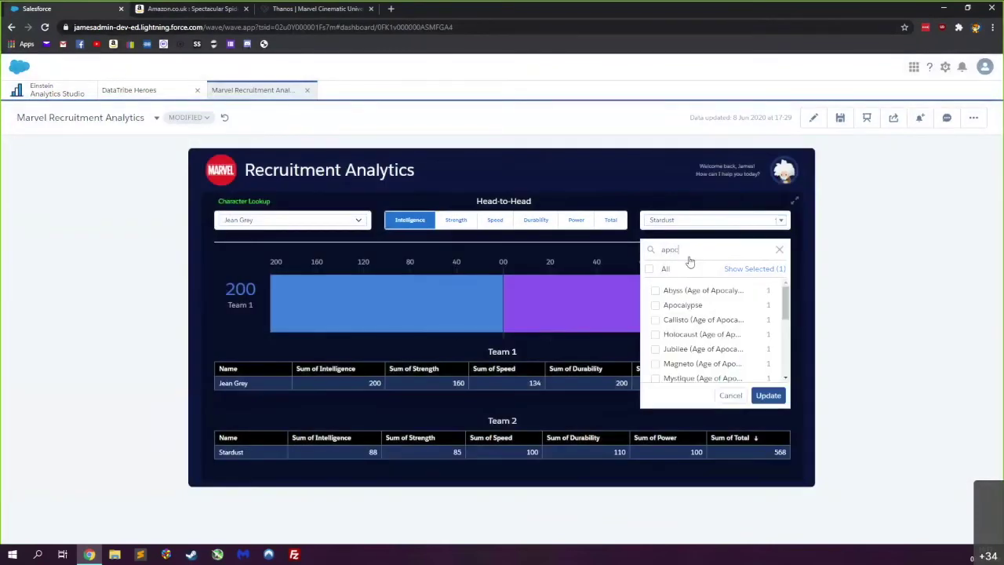
pyautogui.click(676, 307)
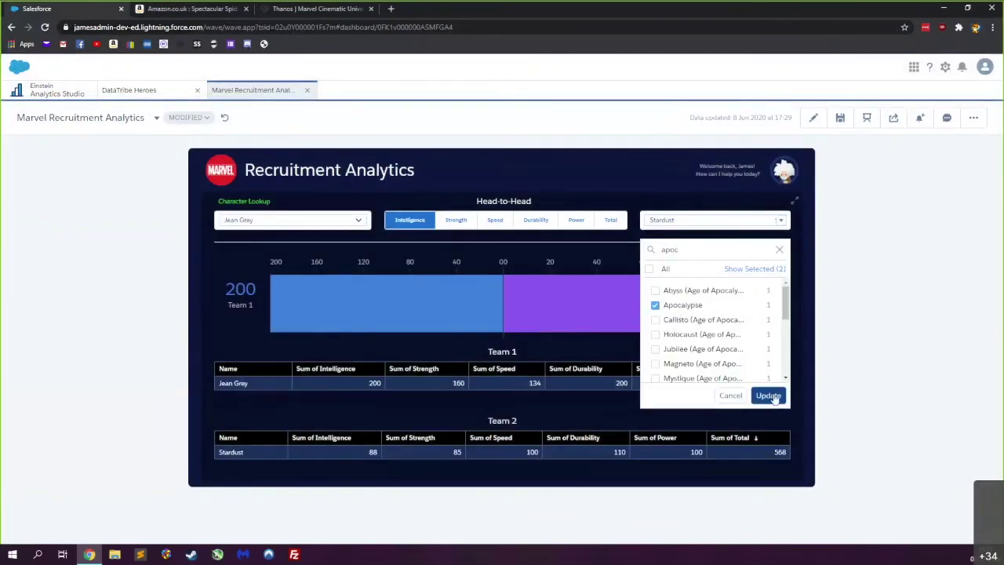
pyautogui.click(768, 395)
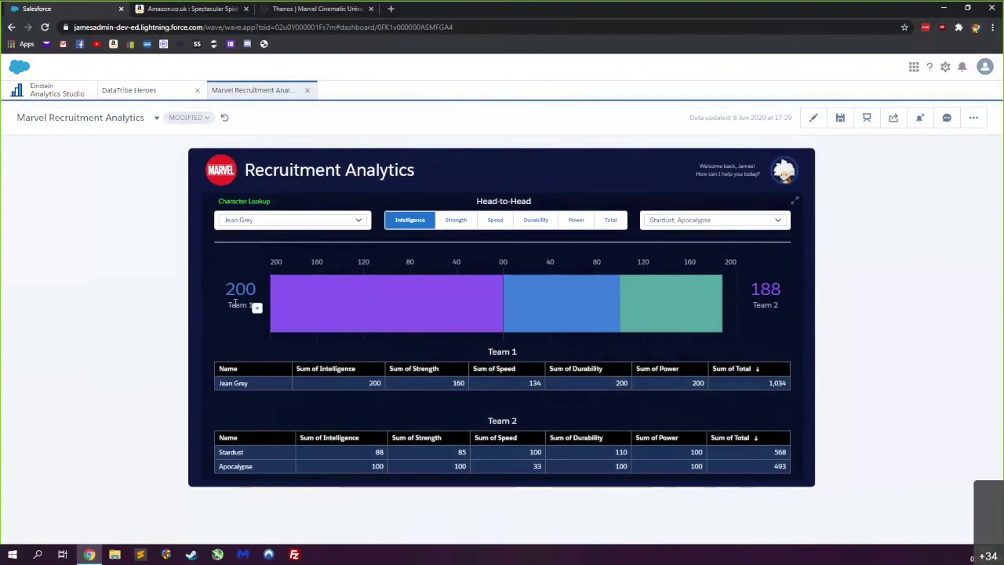
# Compare the Head-to-Head teams by Strength, Speed, Durability, Power and Total, and collapse the view to the overview
pyautogui.click(458, 222)
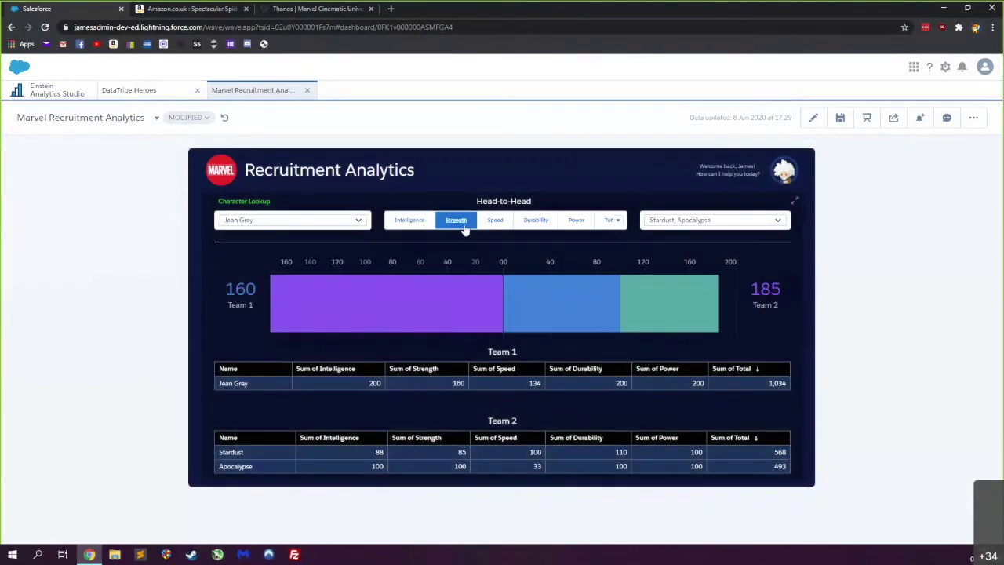
pyautogui.click(499, 222)
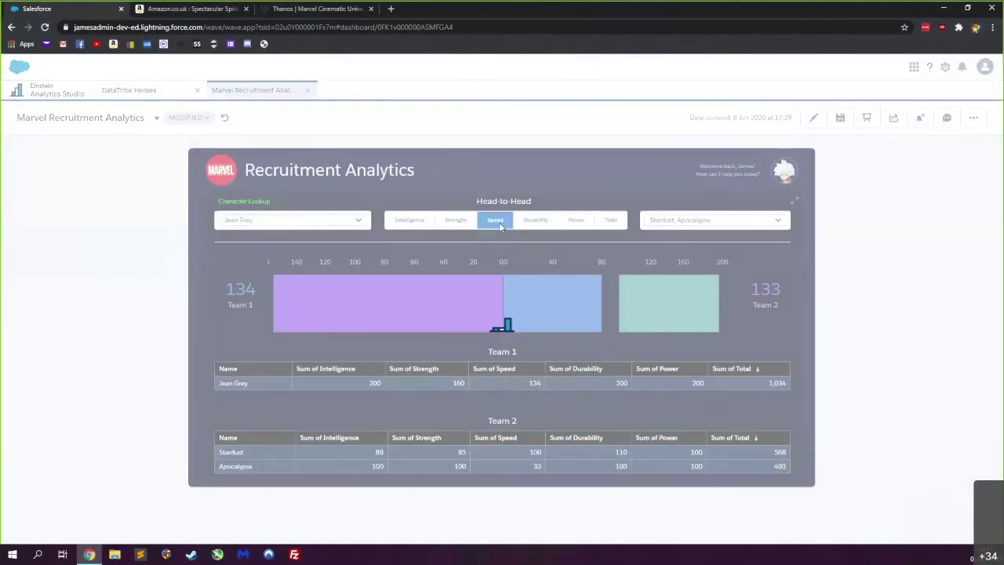
pyautogui.click(535, 227)
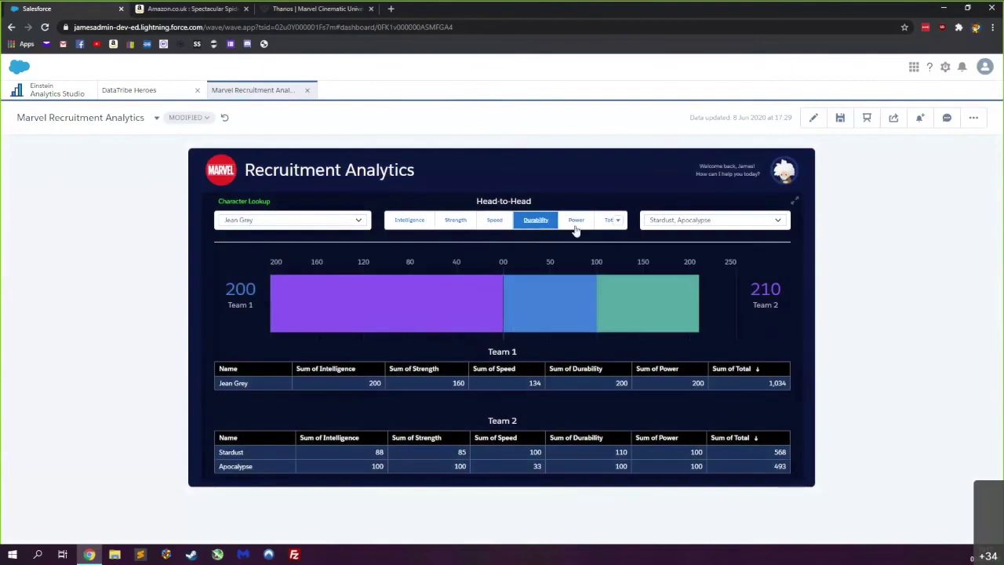
pyautogui.click(575, 223)
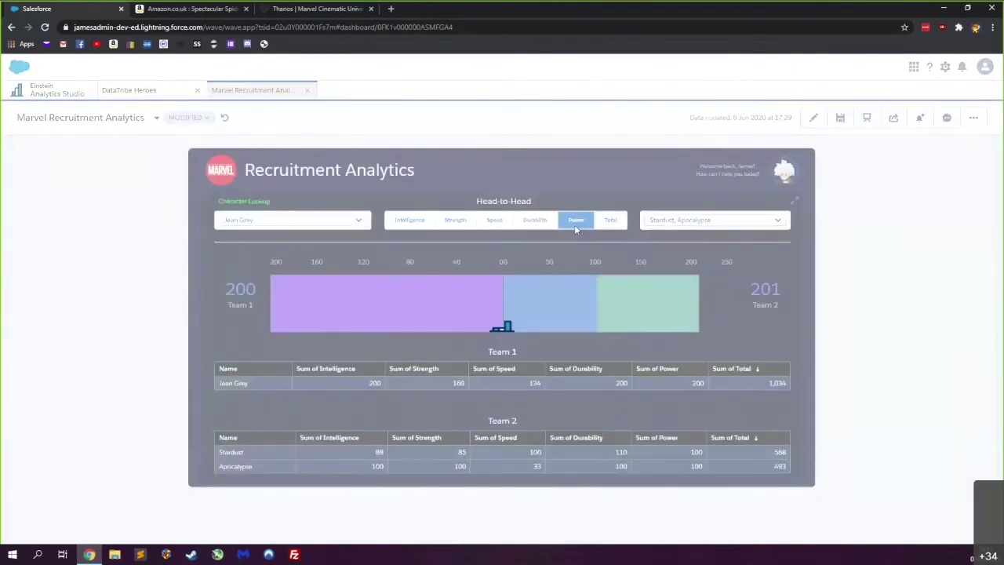
pyautogui.click(605, 221)
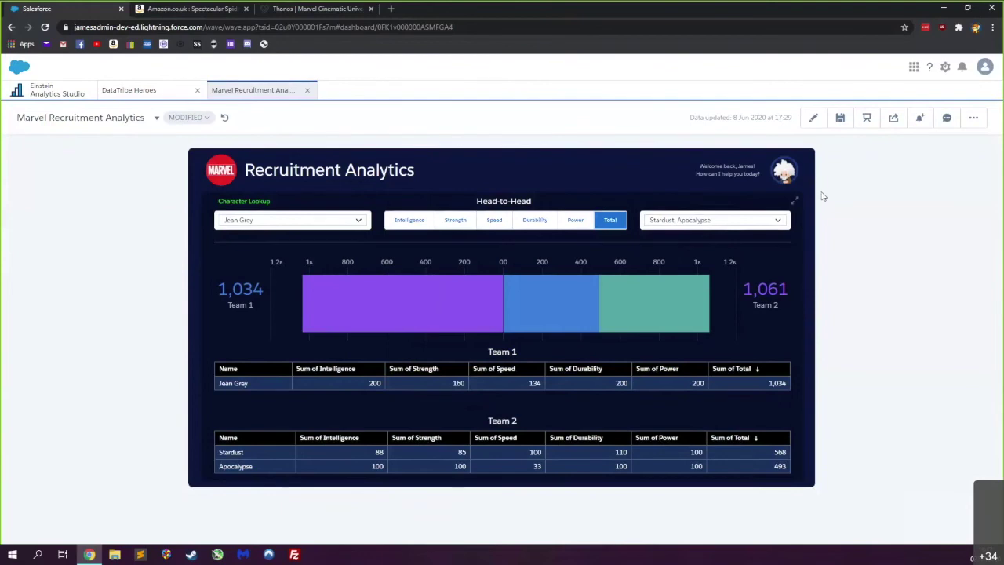
pyautogui.click(794, 204)
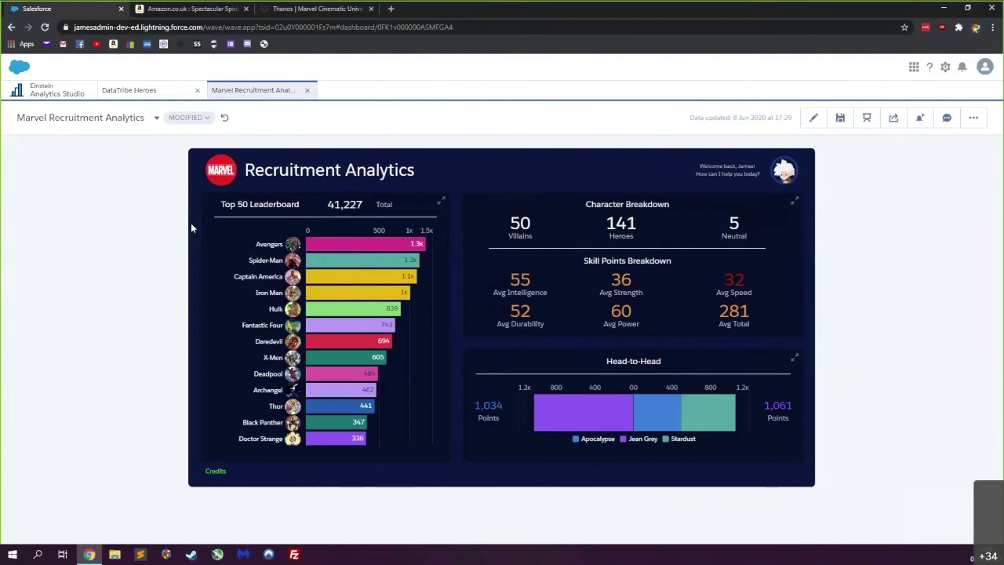
# Open the dashboard for editing and examine the Default layout's properties, including its maximum dashboard width
pyautogui.click(813, 119)
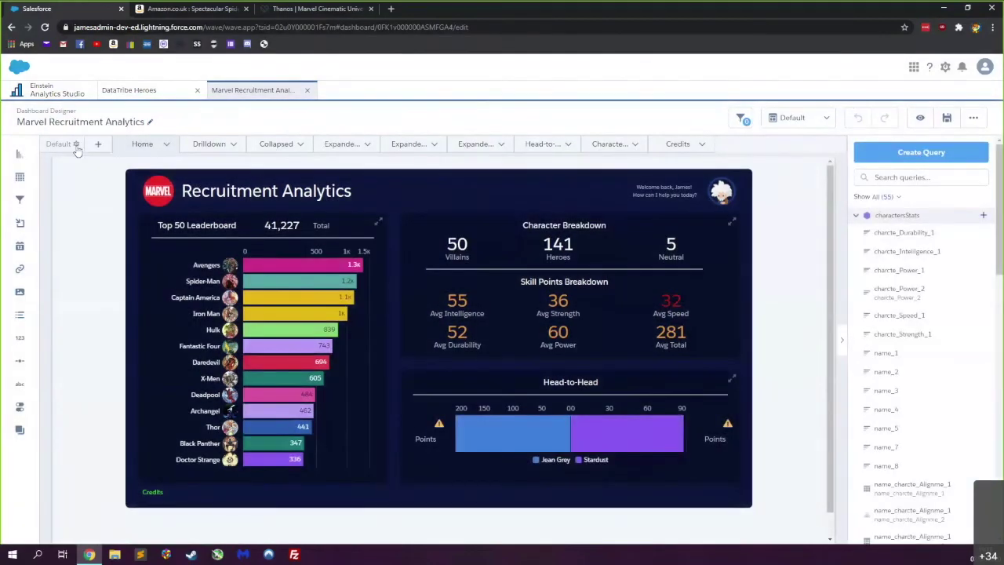
pyautogui.click(76, 146)
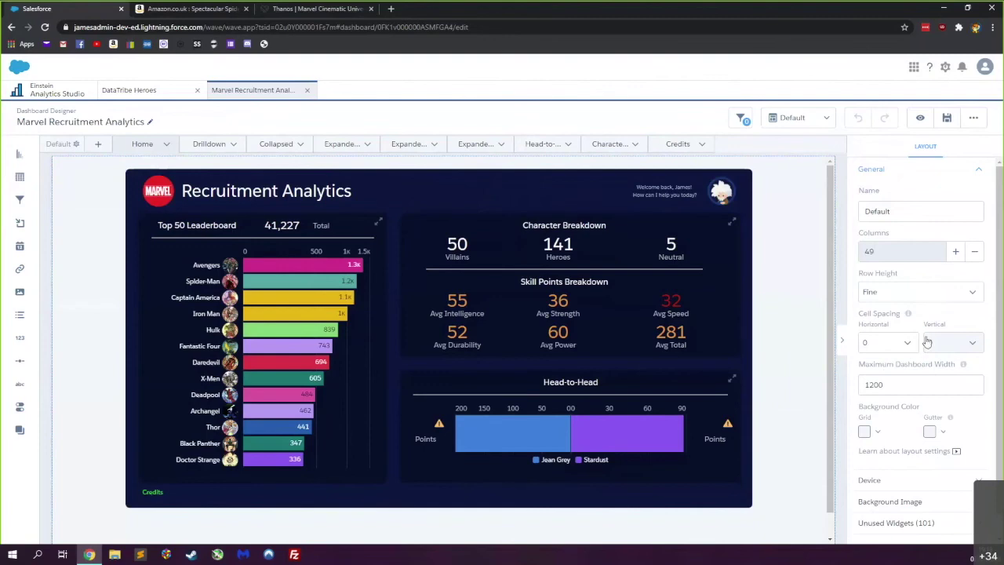
pyautogui.scroll(-1, 873, 351)
pyautogui.moveTo(890, 368)
pyautogui.mouseDown()
pyautogui.moveTo(872, 372)
pyautogui.moveTo(902, 355)
pyautogui.mouseUp()
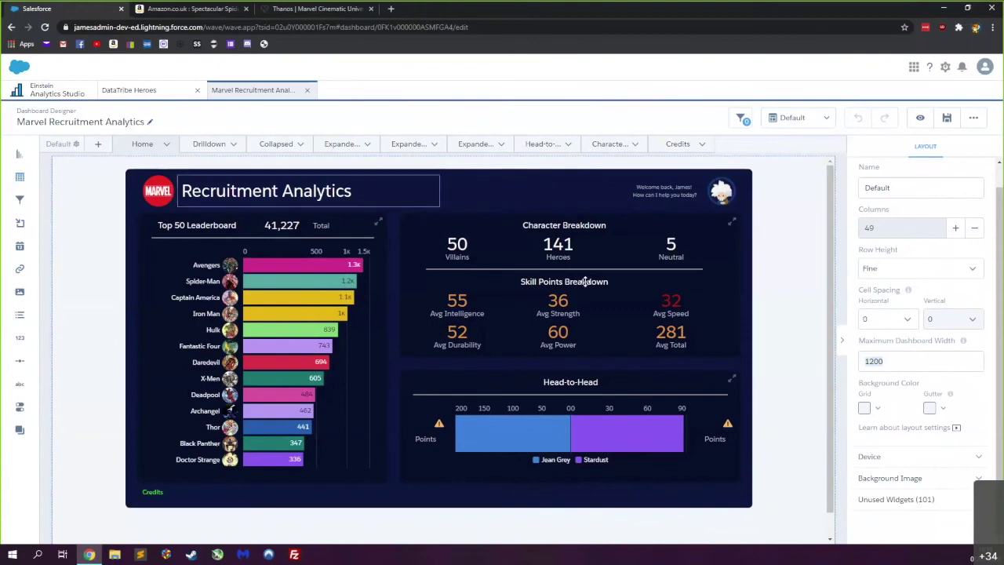
# Preview the dashboard, view its Credits page, and return to the overview
pyautogui.click(919, 119)
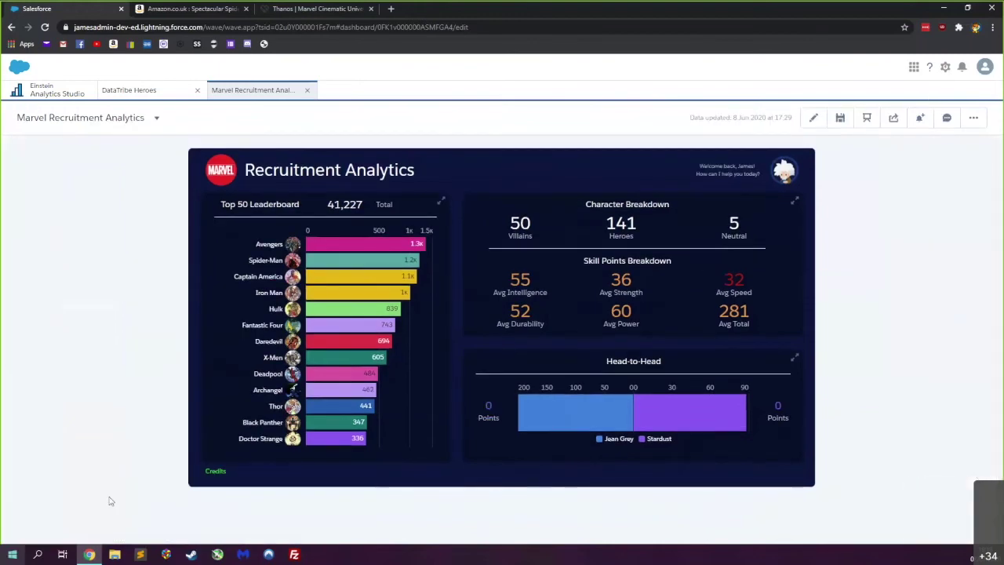
pyautogui.click(215, 471)
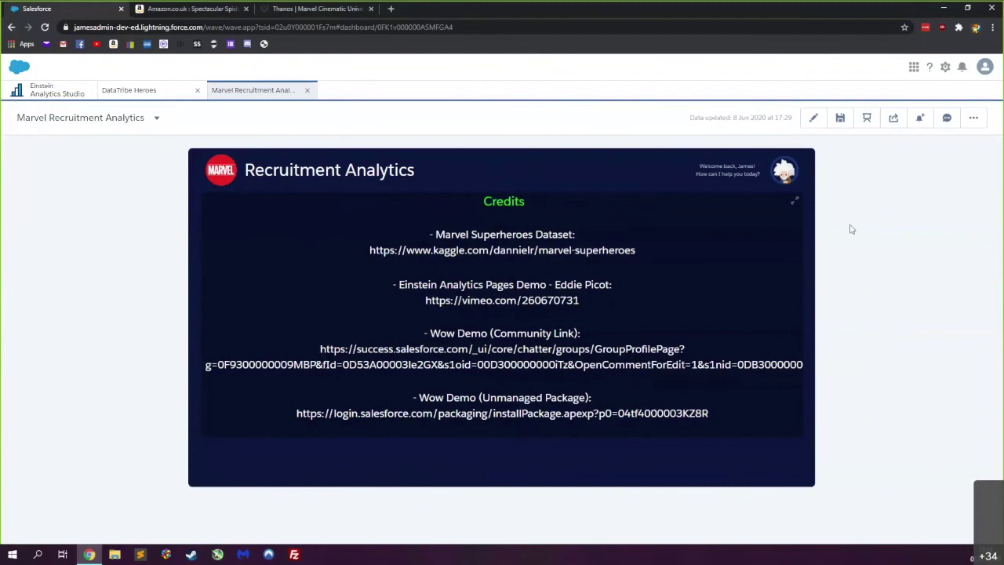
pyautogui.click(796, 203)
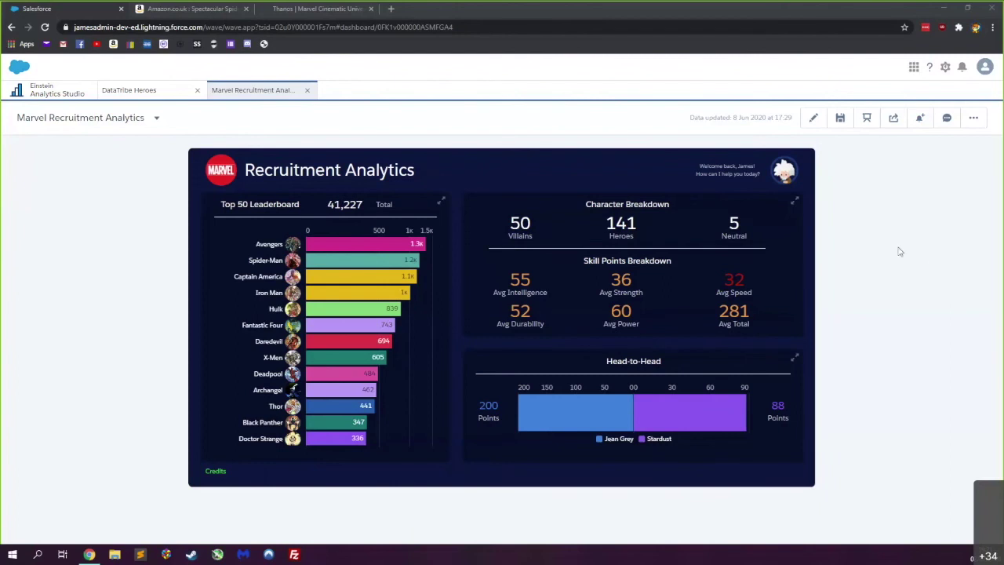
# Put the dashboard back in edit mode, browse the app templates from the Analytics Studio home, and cancel the app creation
pyautogui.click(813, 118)
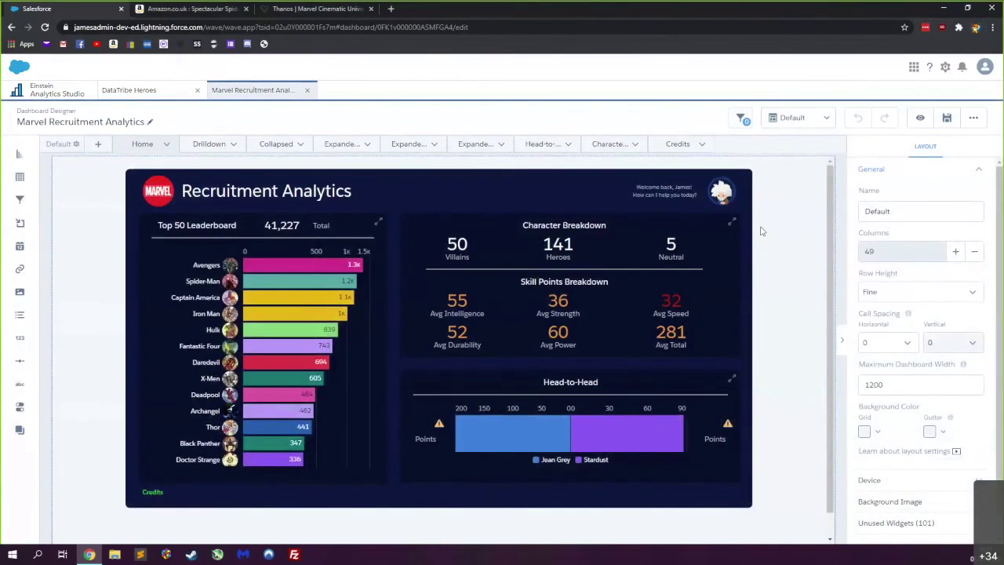
pyautogui.click(49, 90)
pyautogui.click(961, 125)
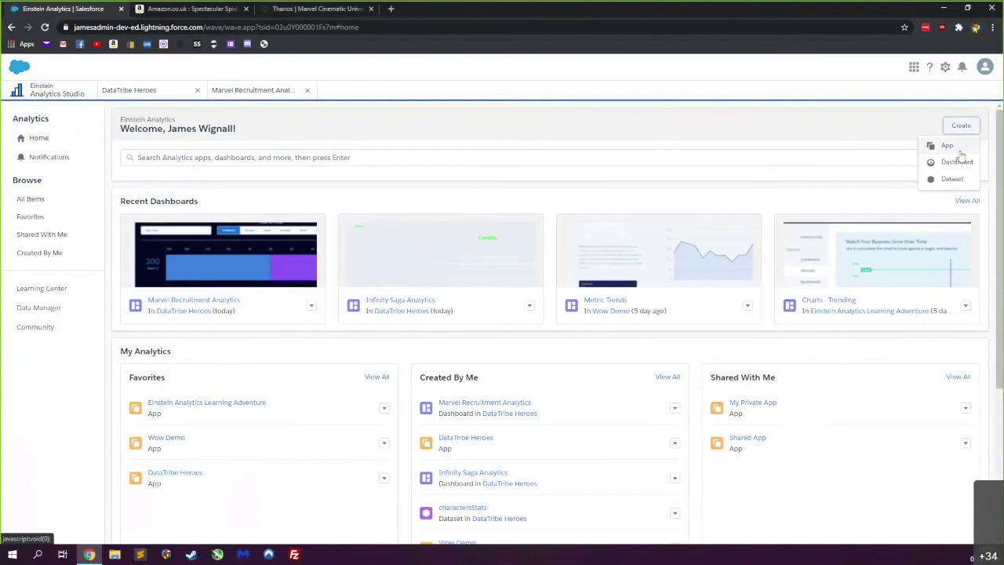
pyautogui.click(949, 146)
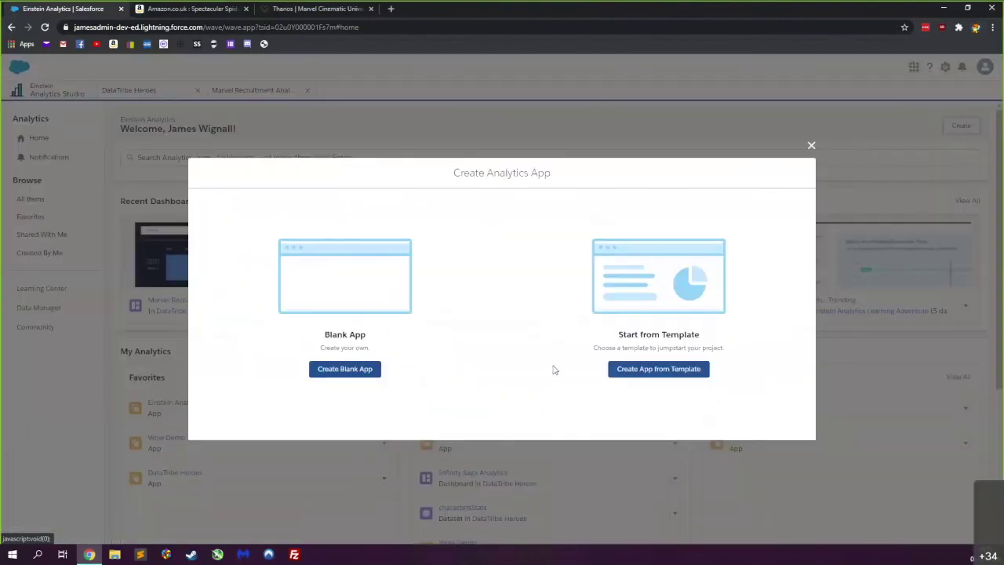
pyautogui.click(660, 375)
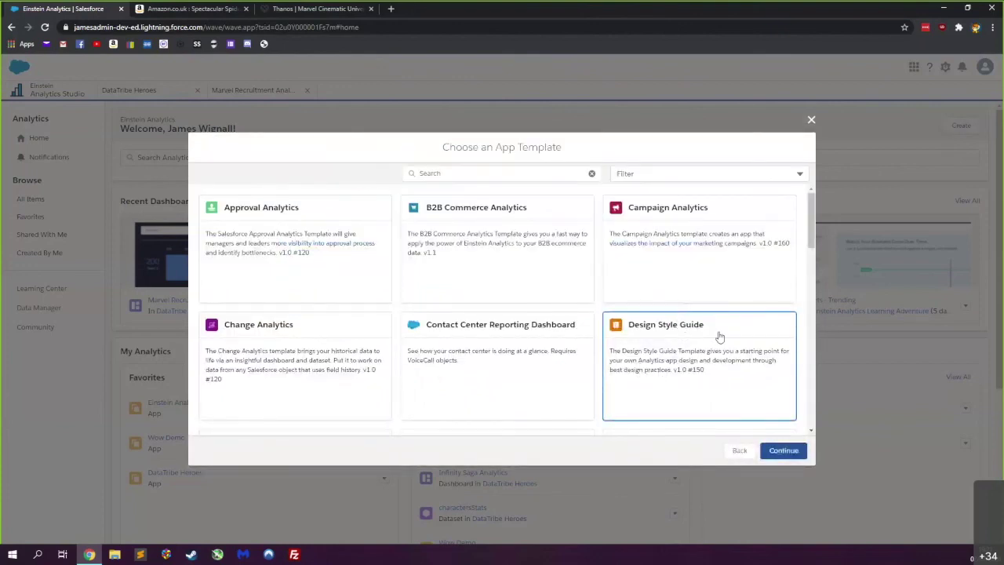
pyautogui.click(740, 452)
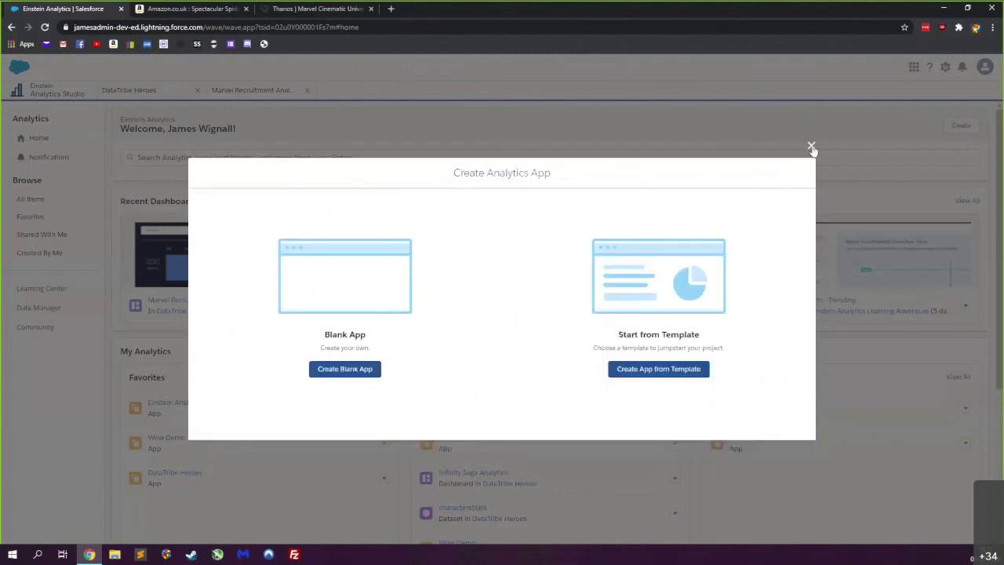
pyautogui.click(812, 147)
# In the Marvel Recruitment Analytics designer, copy the Top 50 Leaderboard chart's query ID and search the query list for lens_2
pyautogui.click(254, 96)
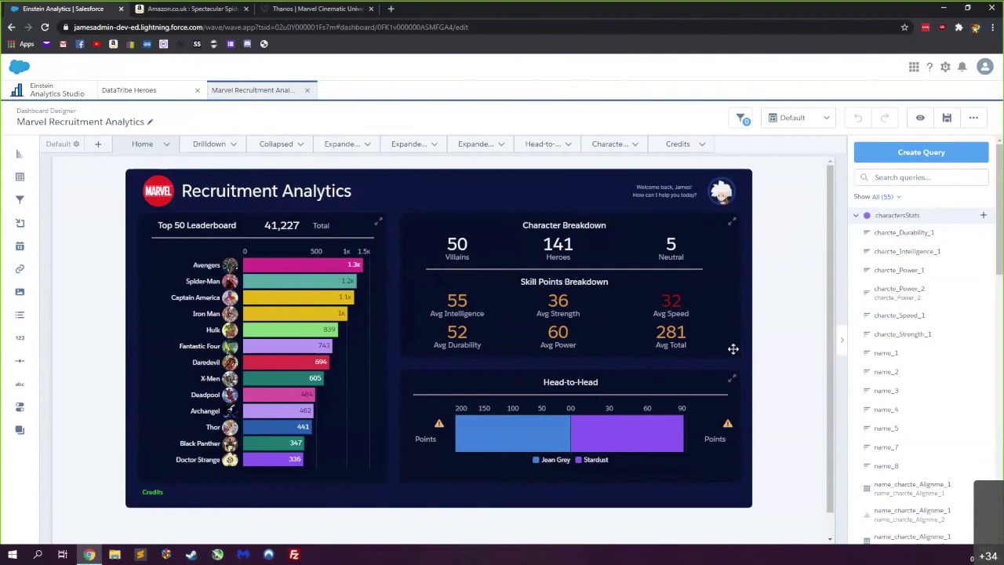
pyautogui.click(256, 312)
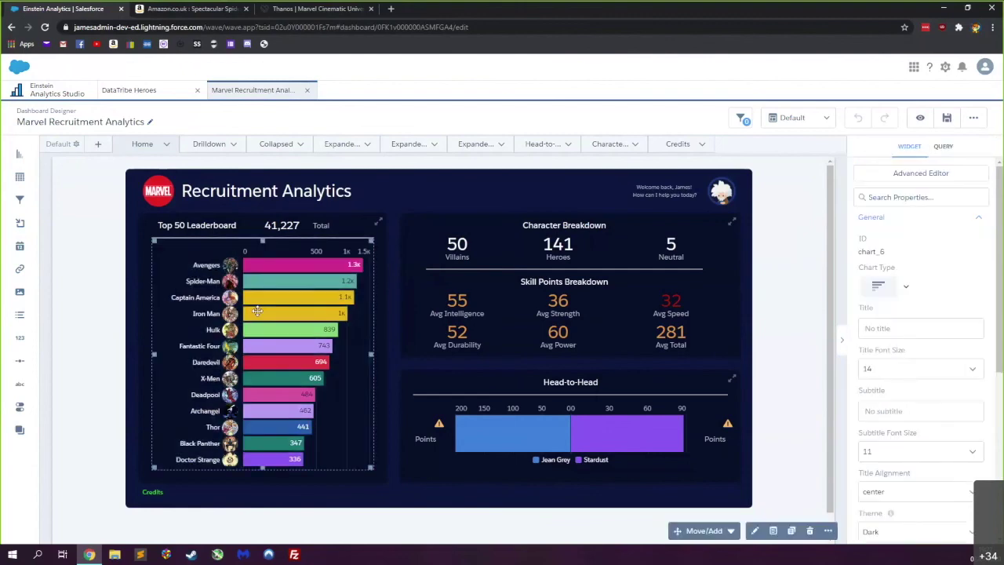
pyautogui.click(949, 149)
pyautogui.doubleClick(869, 226)
pyautogui.rightClick(869, 226)
pyautogui.click(872, 233)
pyautogui.click(801, 232)
pyautogui.click(901, 178)
pyautogui.hotkey('ctrl', 'v')
# Preview the result rows of the lens_2 query and close the preview
pyautogui.click(991, 233)
pyautogui.click(950, 295)
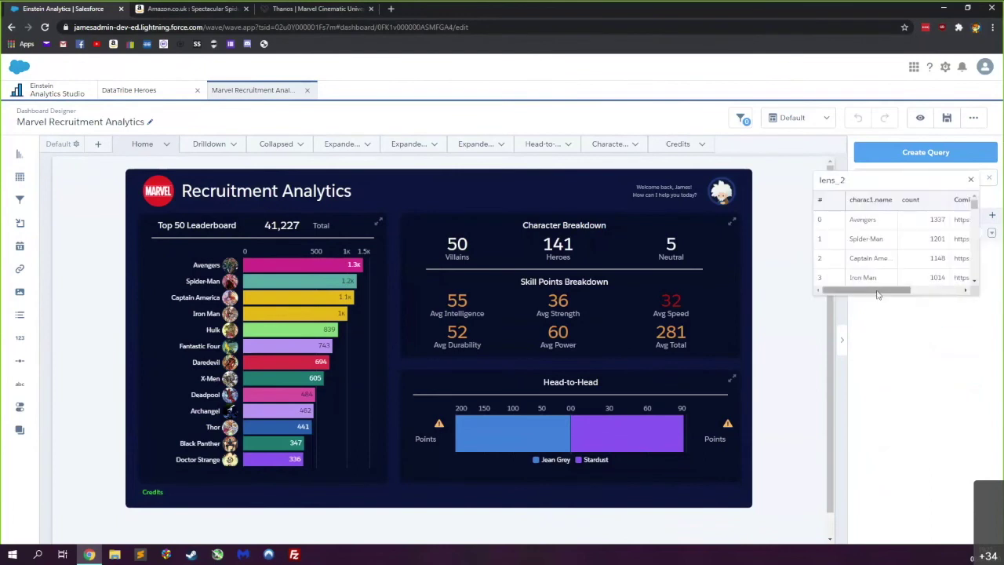
pyautogui.click(989, 287)
# Open lens_2 for editing, examine the first('Comic_M.image_url') expression in line 3 of its SAQL query, and close it without updating
pyautogui.click(991, 233)
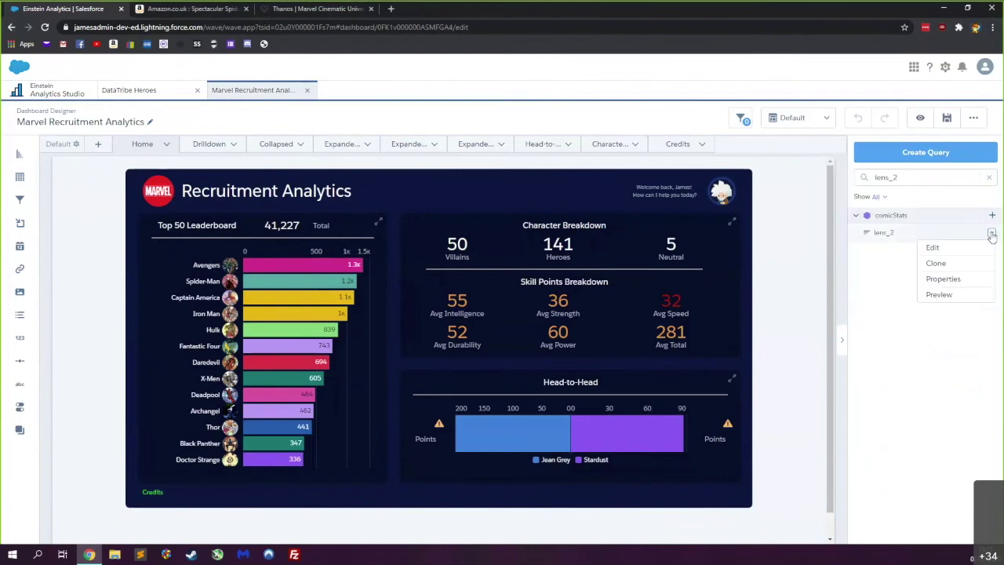
pyautogui.click(935, 248)
pyautogui.click(532, 337)
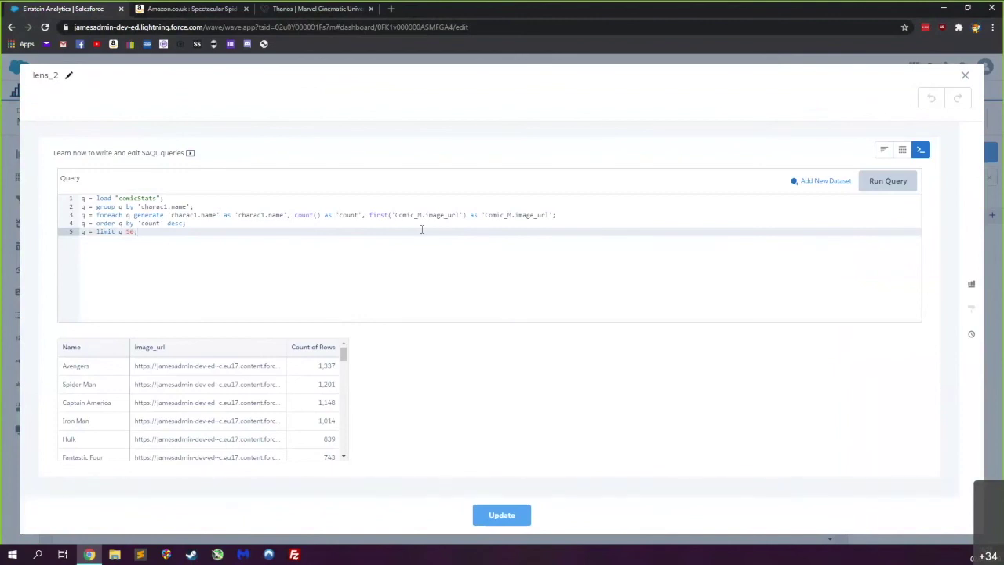
pyautogui.doubleClick(487, 214)
pyautogui.click(138, 231)
pyautogui.moveTo(362, 215); pyautogui.dragTo(394, 215)
pyautogui.hotkey('shift', 'End')
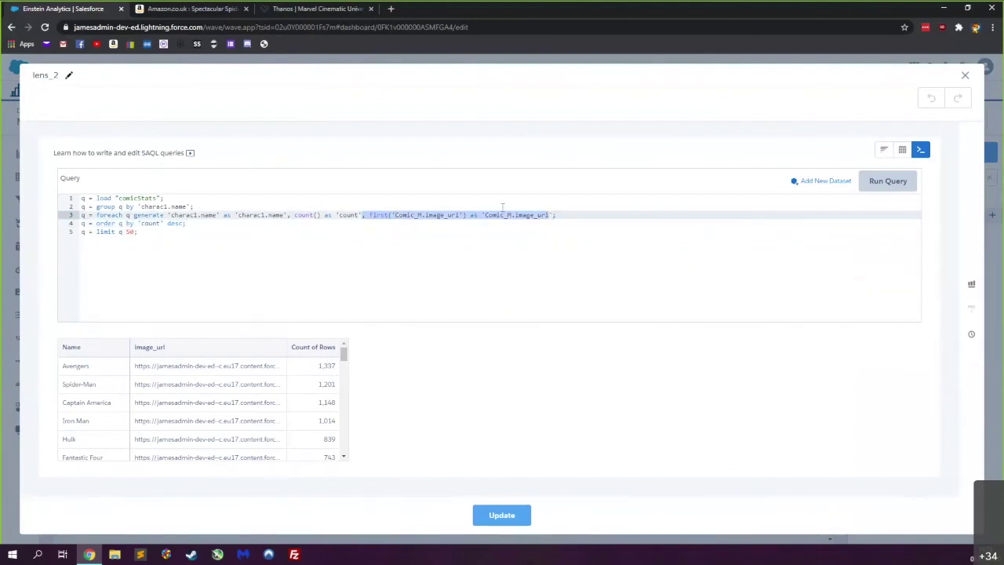
pyautogui.click(396, 224)
pyautogui.click(390, 216)
pyautogui.moveTo(424, 215); pyautogui.dragTo(460, 215)
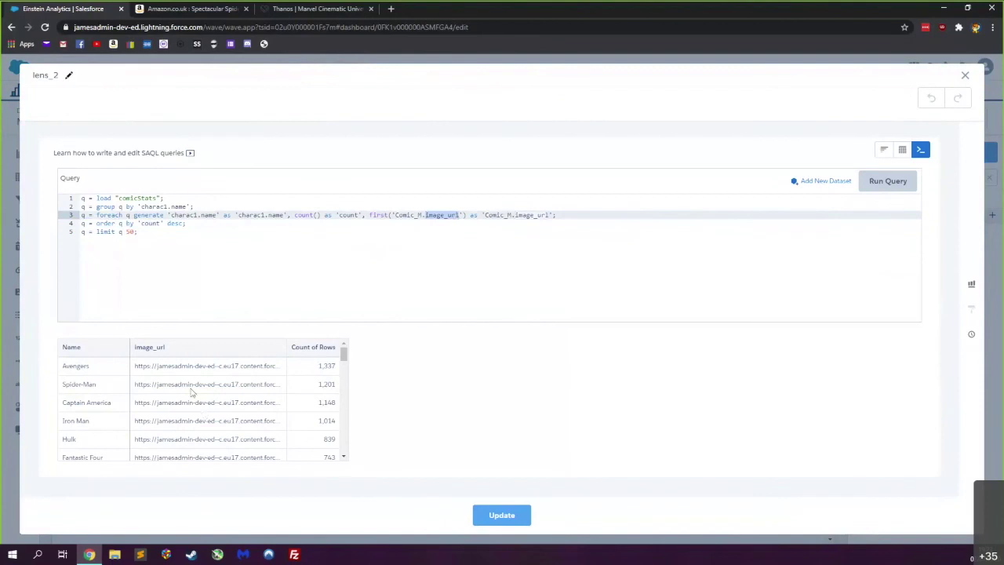
pyautogui.click(966, 75)
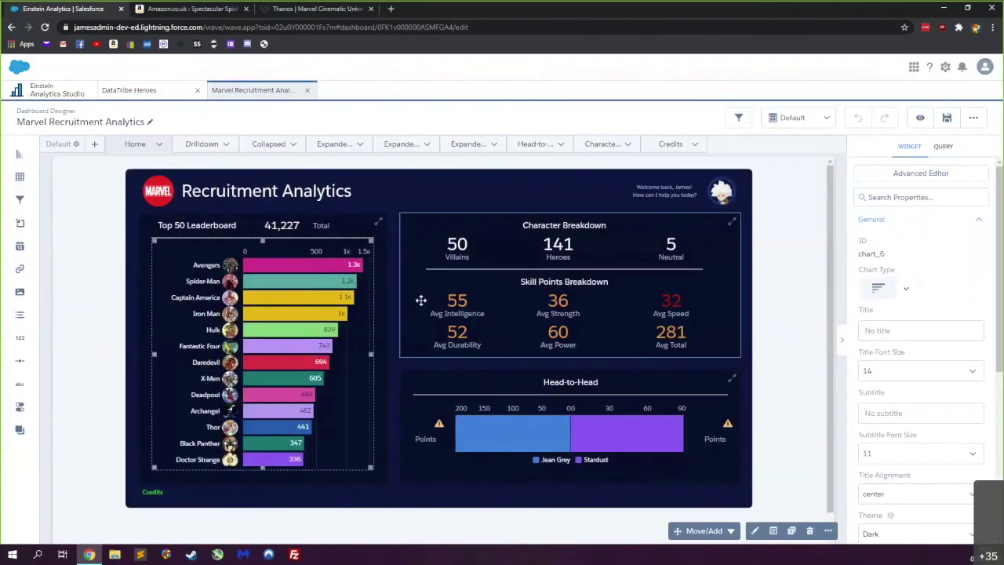
# Look through the Top 50 Leaderboard chart's widget properties down to the Bar Chart section
pyautogui.scroll(-3, 910, 353)
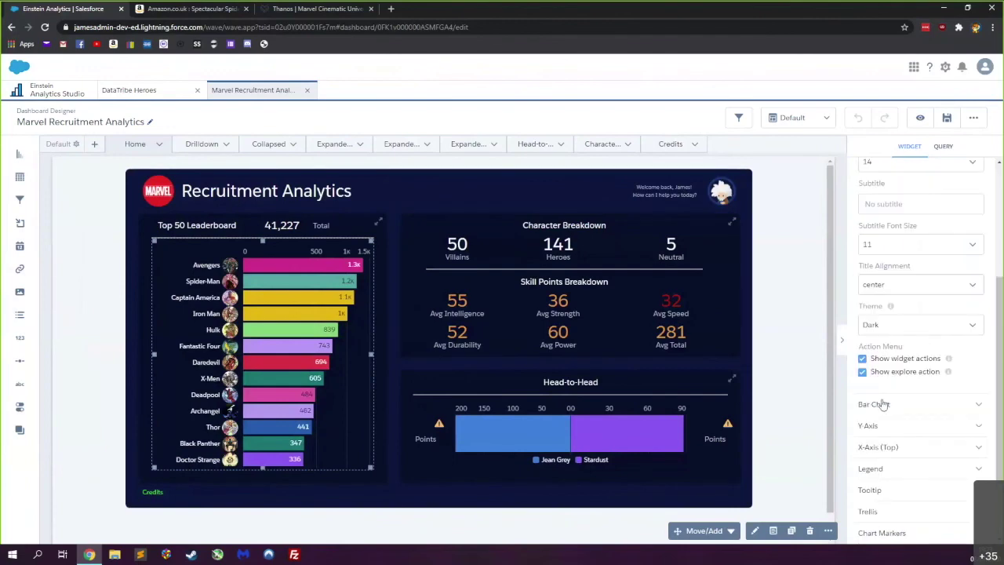